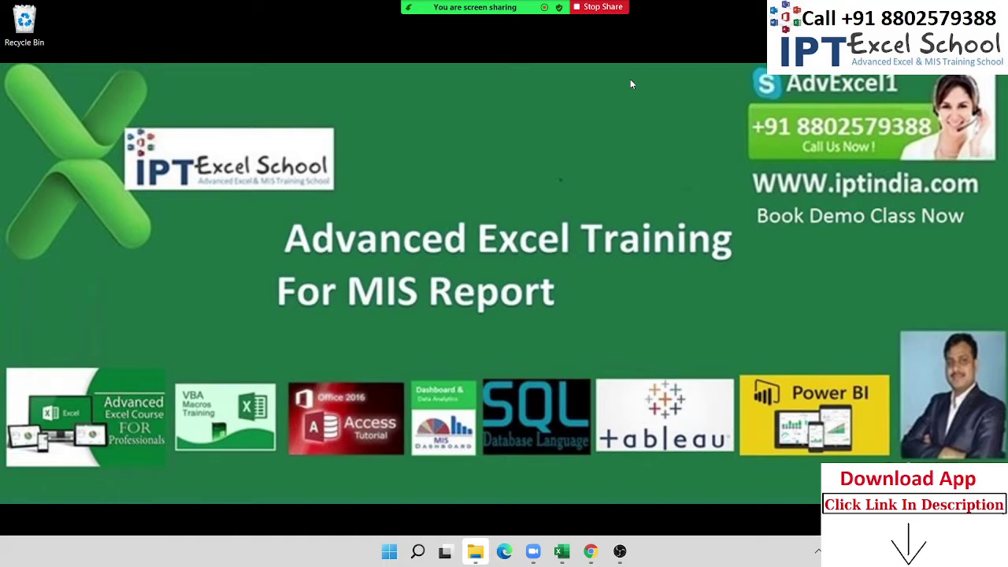
Step: Dismiss the Start search and bring the blank Book3 Excel workbook to the front
{"action": "key", "text": "super"}
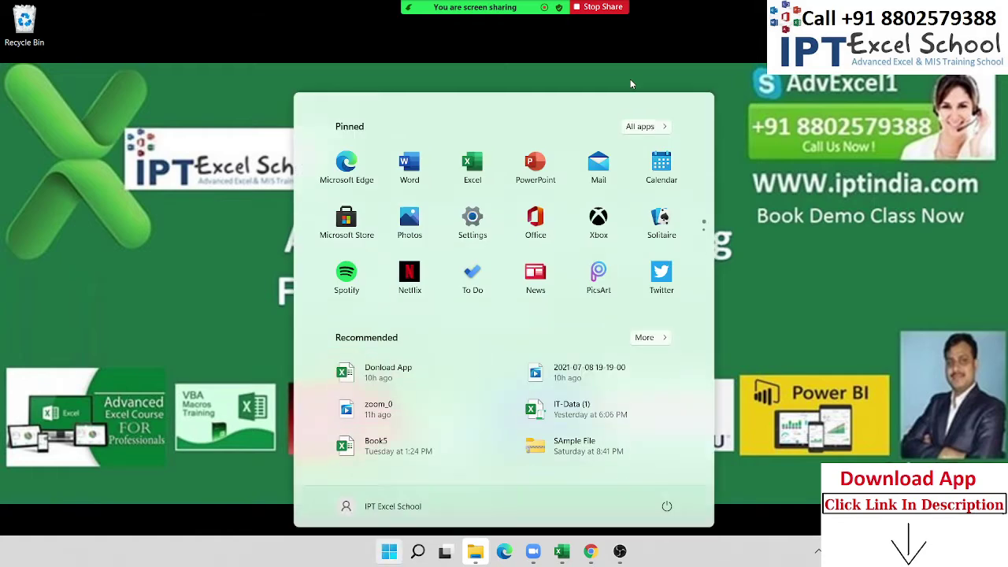
{"action": "type", "text": "ce"}
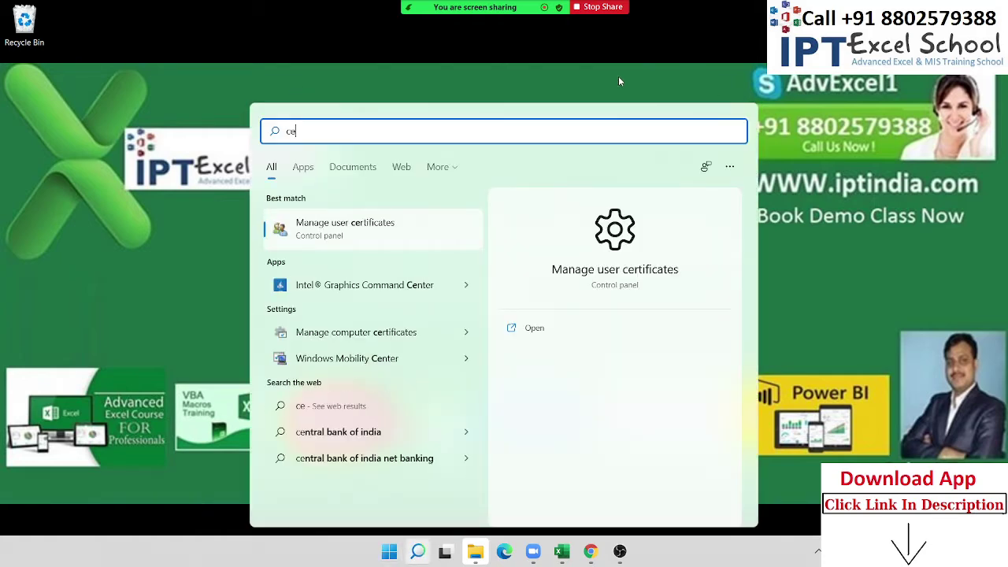
{"action": "key", "text": "Escape"}
{"action": "mouse_move", "coordinate": [557, 556]}
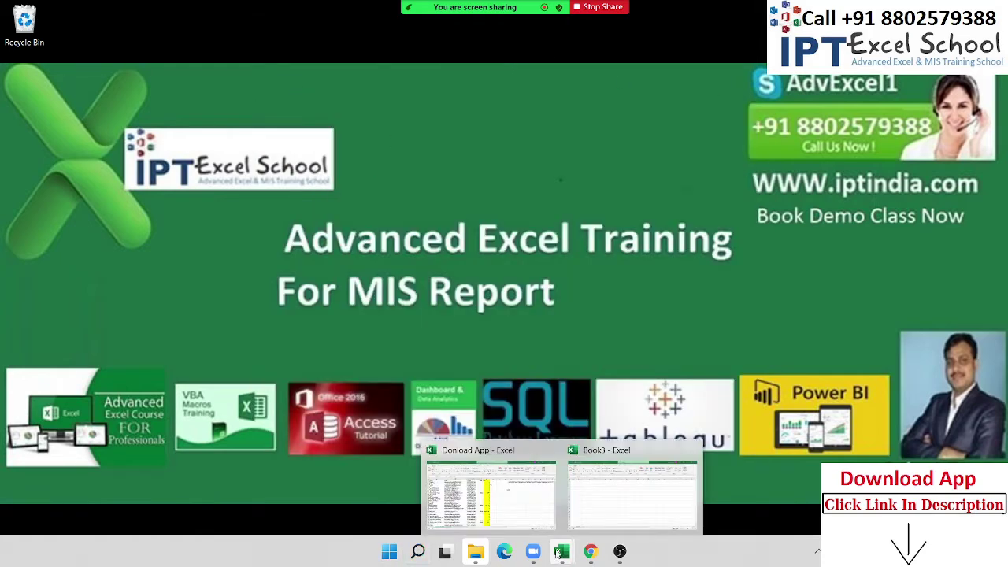
{"action": "left_click", "coordinate": [613, 504]}
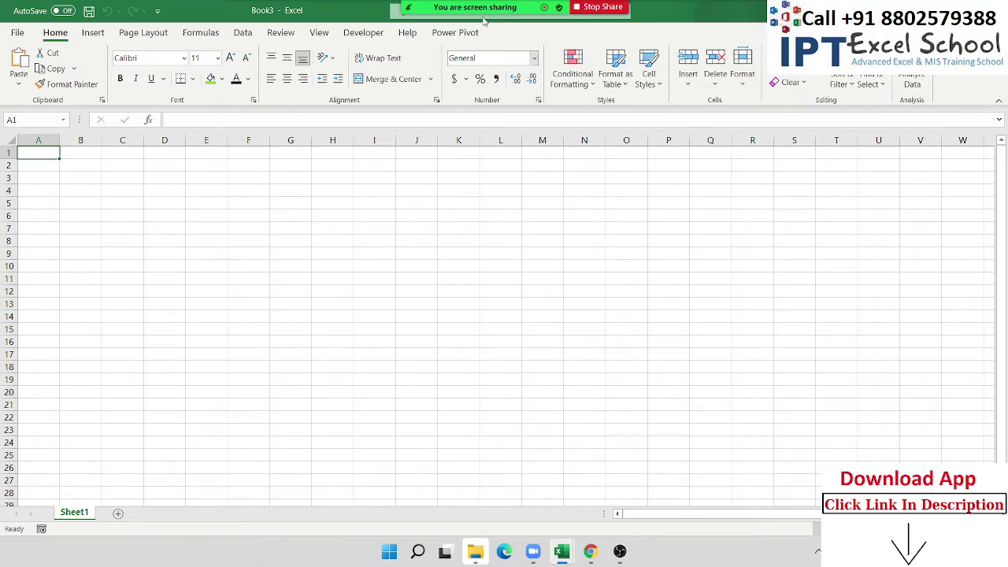
Step: Allow the second meeting participant to record local files, then close the Participants window
{"action": "mouse_move", "coordinate": [482, 9]}
{"action": "left_click", "coordinate": [431, 23]}
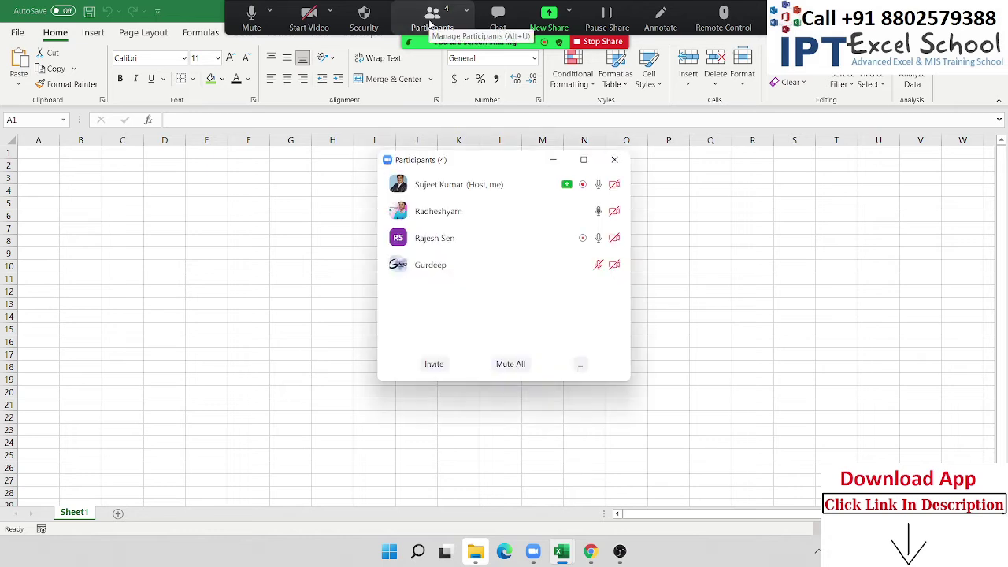
{"action": "left_click", "coordinate": [613, 216]}
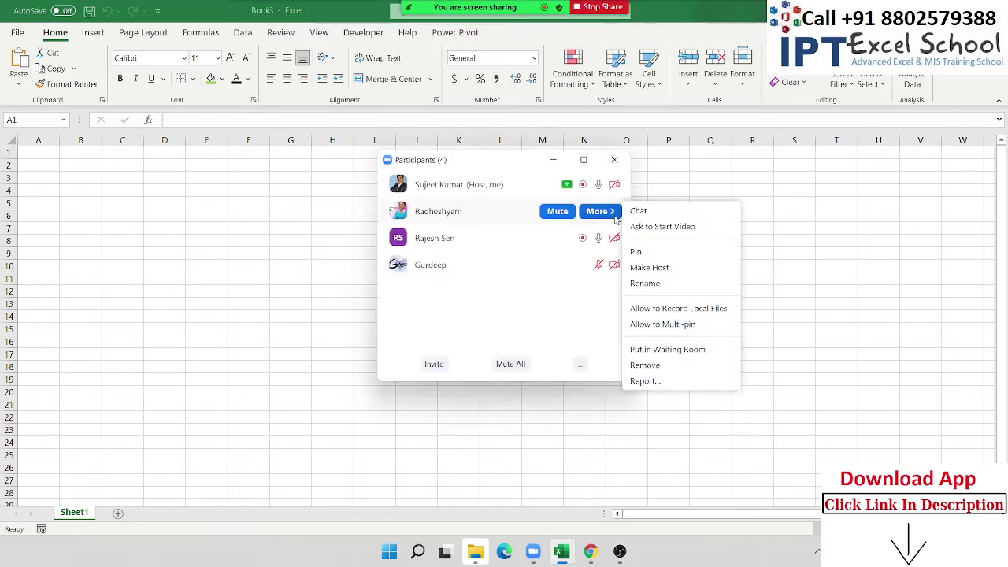
{"action": "left_click", "coordinate": [678, 307]}
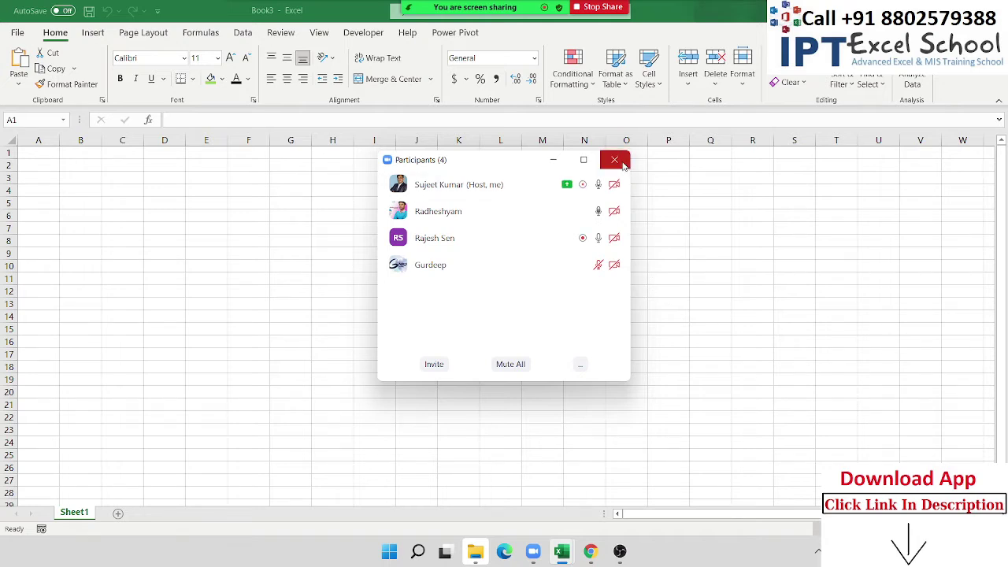
{"action": "left_click", "coordinate": [608, 216]}
{"action": "left_click", "coordinate": [674, 172]}
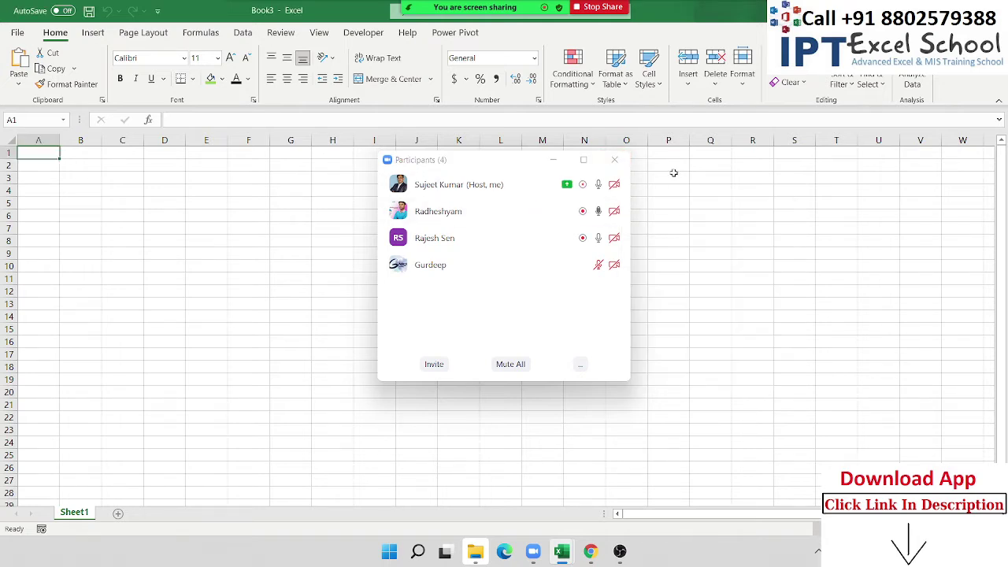
{"action": "left_click", "coordinate": [615, 160]}
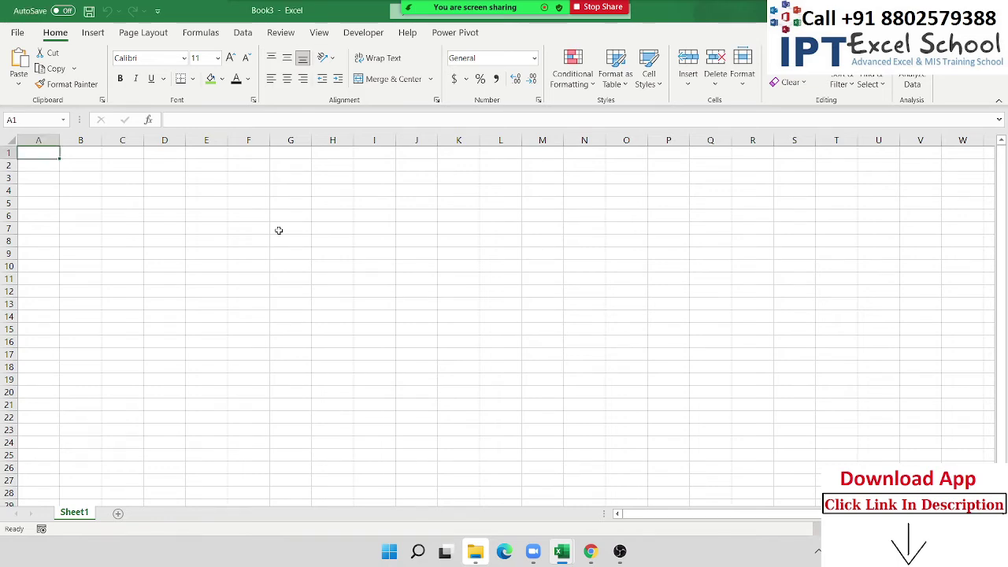
Step: Enter 1236 in cell B3 and open its Format Cells number settings
{"action": "scroll", "coordinate": [247, 251], "scroll_direction": "up", "scroll_amount": 6, "text": "ctrl"}
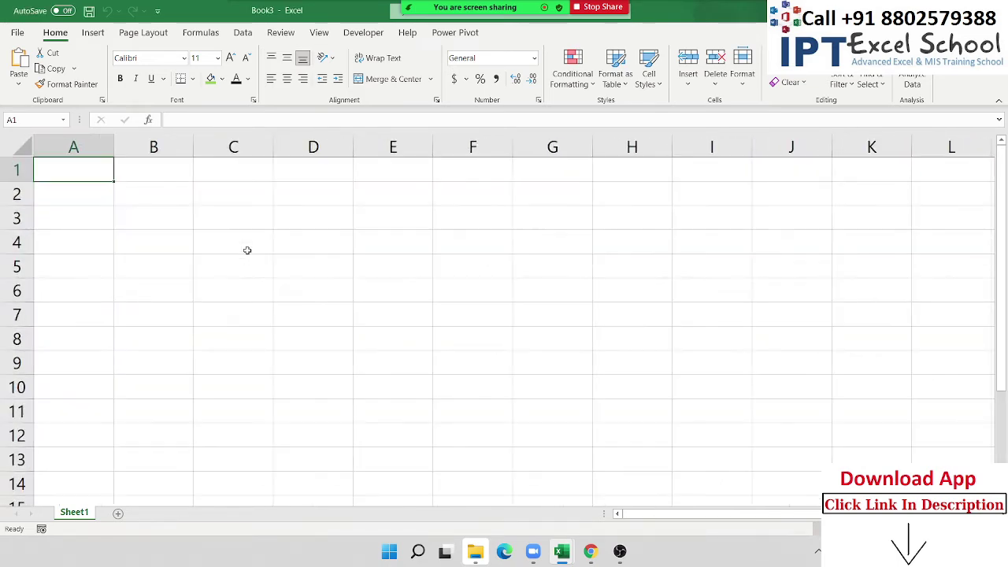
{"action": "scroll", "coordinate": [246, 250], "scroll_direction": "up", "scroll_amount": 2, "text": "ctrl"}
{"action": "left_click", "coordinate": [220, 225]}
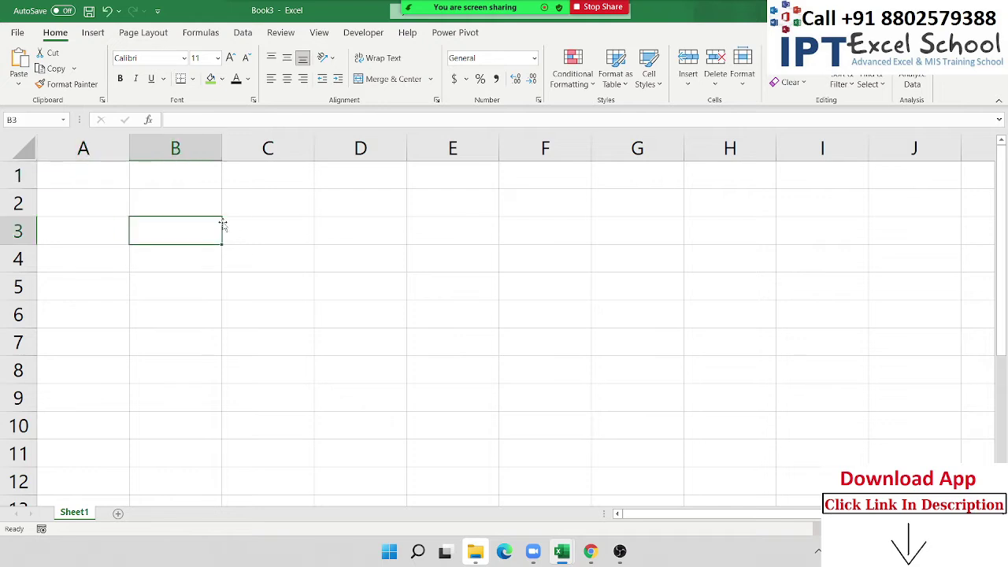
{"action": "type", "text": "1236"}
{"action": "key", "text": "Return"}
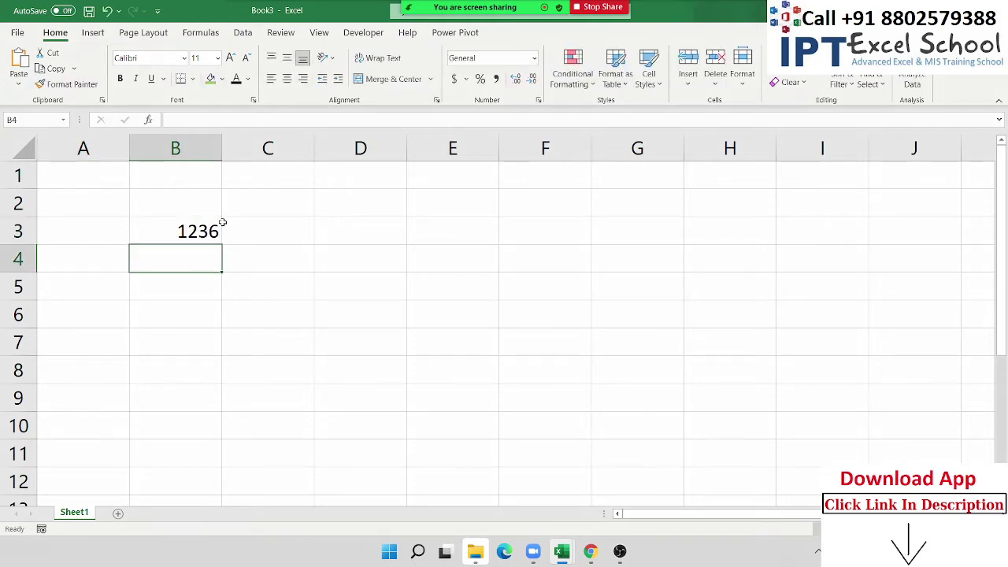
{"action": "key", "text": "Up"}
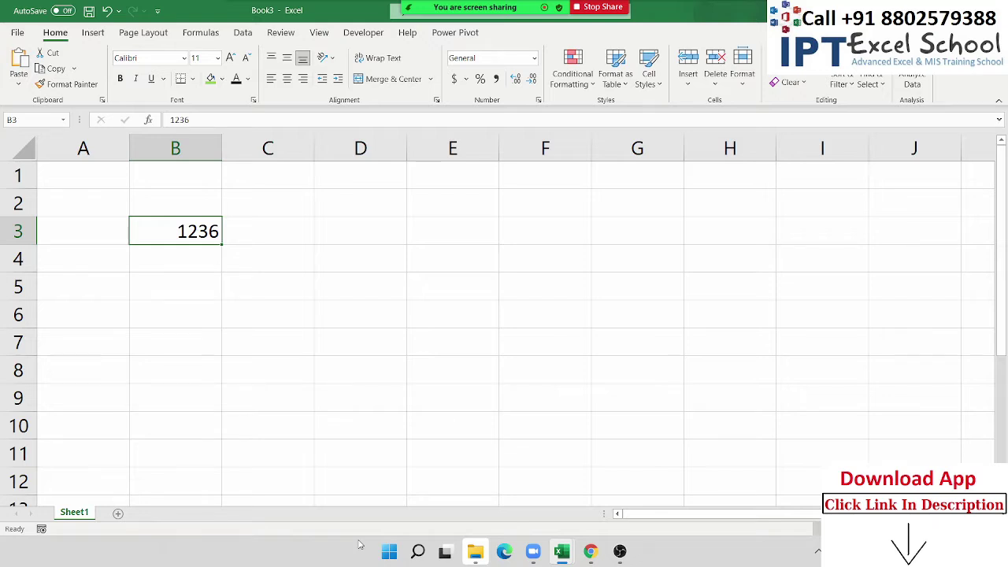
{"action": "left_click", "coordinate": [539, 100]}
{"action": "left_click_drag", "start_coordinate": [264, 36], "coordinate": [582, 110]}
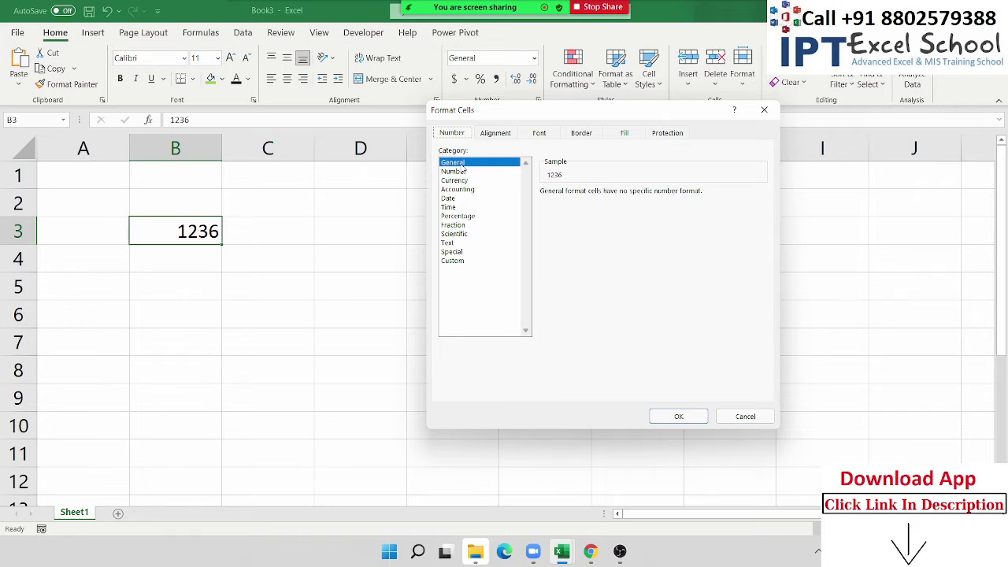
Step: Switch B3's format category to Number and select the decimal places value
{"action": "left_click", "coordinate": [463, 172]}
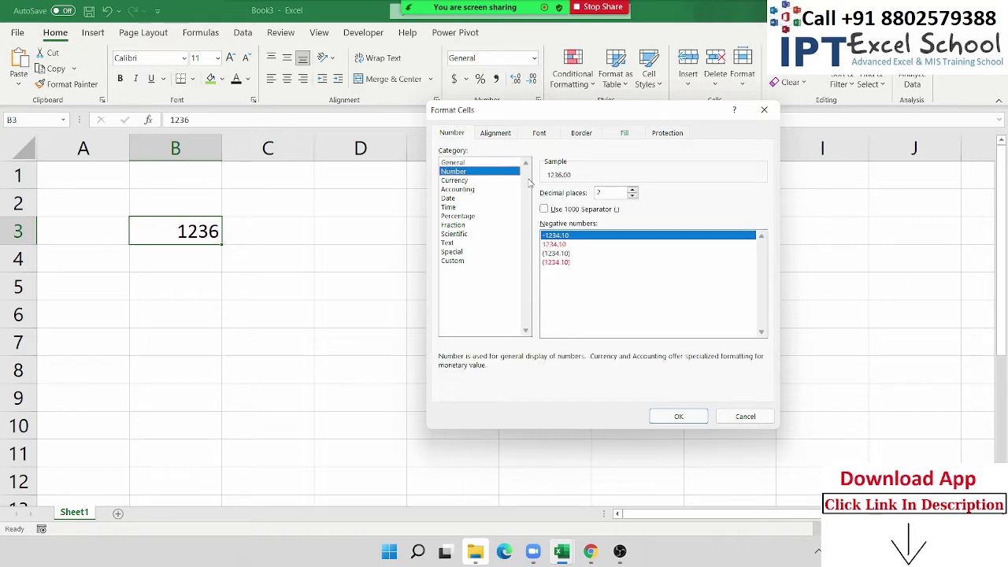
{"action": "double_click", "coordinate": [601, 193]}
{"action": "left_click_drag", "start_coordinate": [526, 116], "coordinate": [482, 126]}
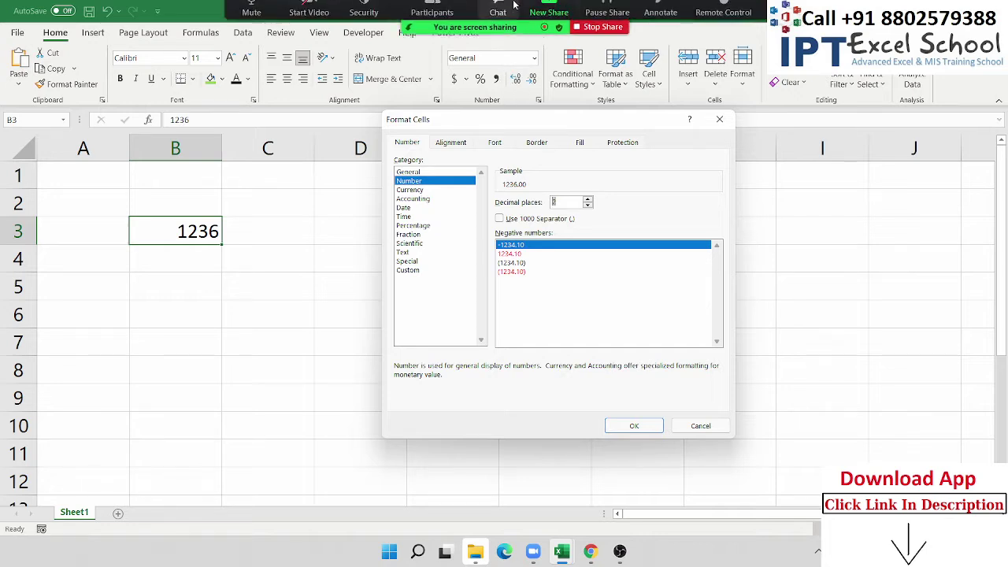
{"action": "left_click", "coordinate": [660, 11]}
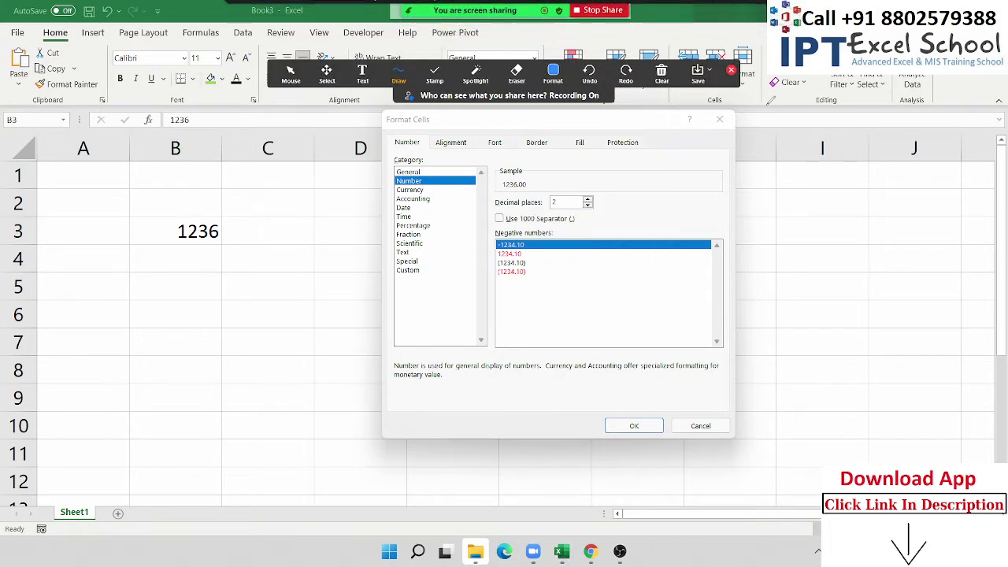
{"action": "left_click", "coordinate": [732, 72]}
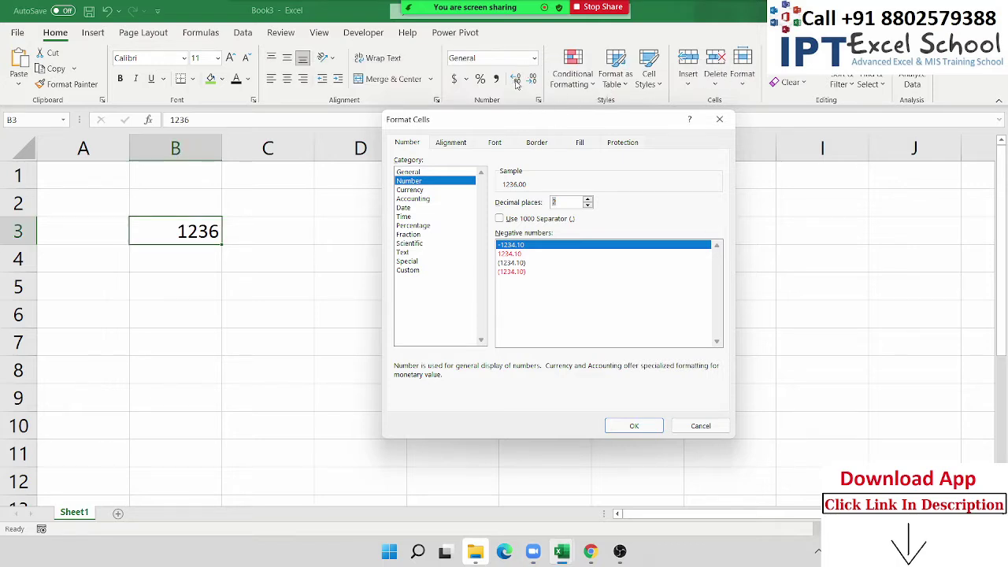
Step: Toggle the thousands separator on and off, then try each negative-number display style
{"action": "left_click", "coordinate": [501, 220]}
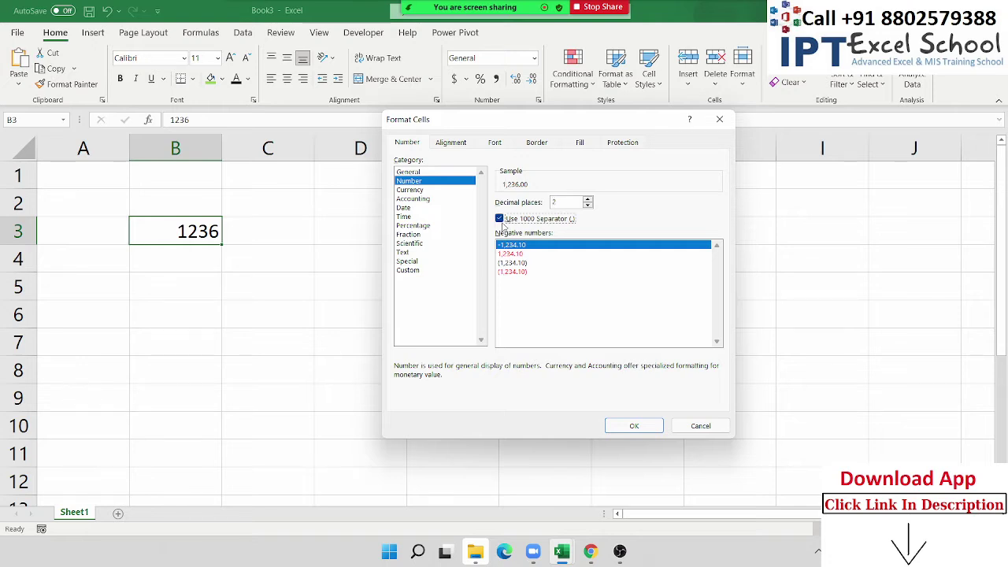
{"action": "left_click", "coordinate": [500, 219]}
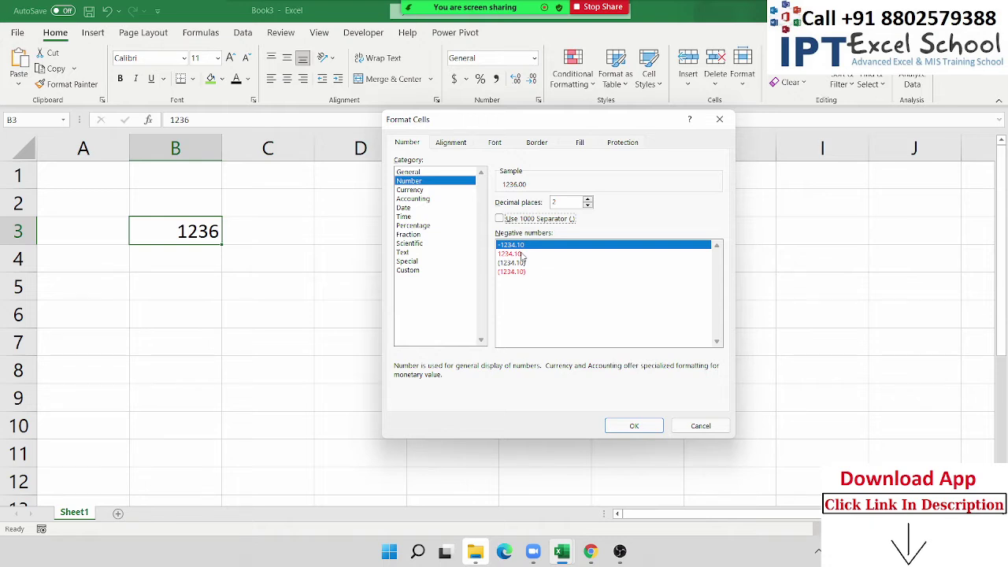
{"action": "left_click", "coordinate": [522, 254]}
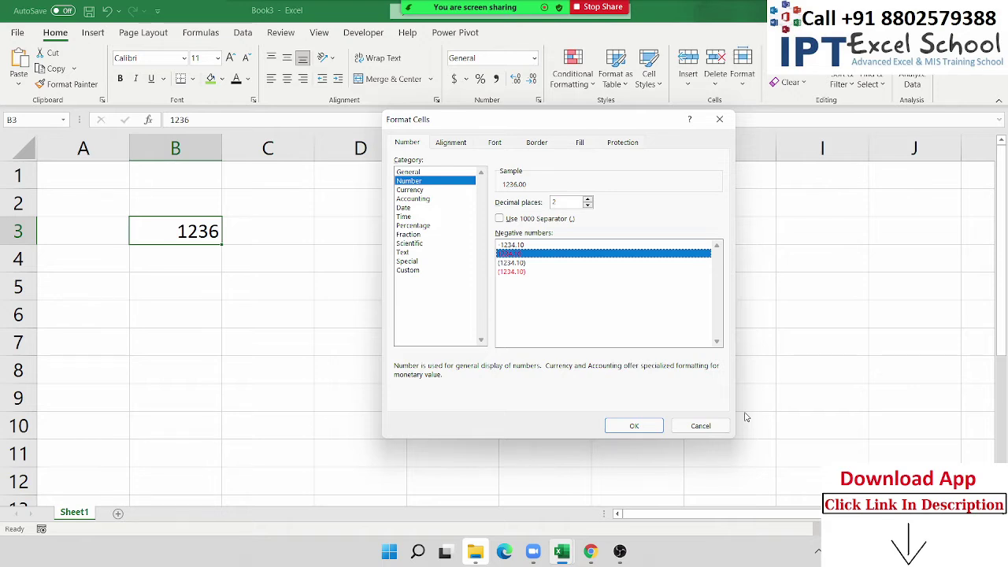
{"action": "left_click", "coordinate": [516, 263]}
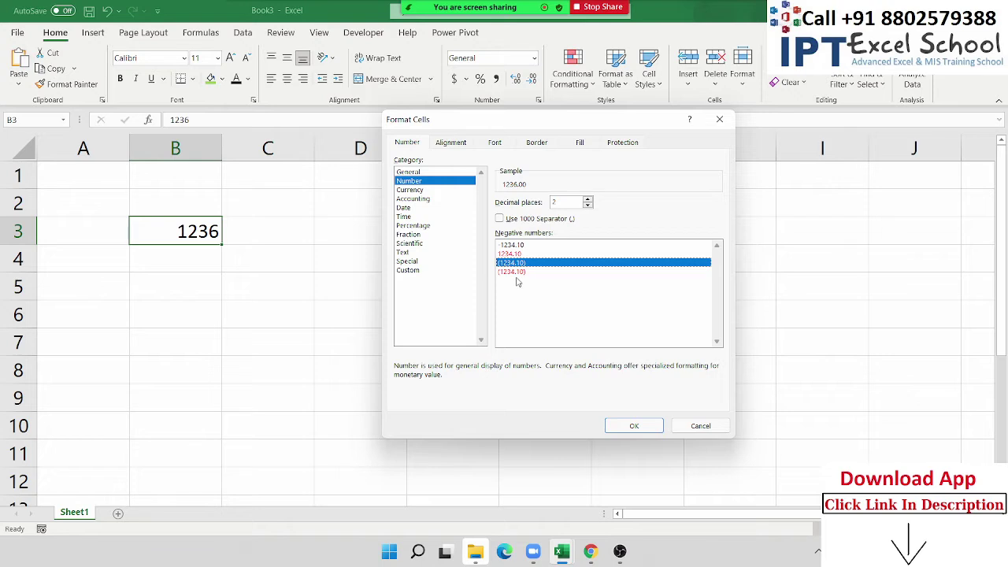
{"action": "left_click", "coordinate": [517, 274]}
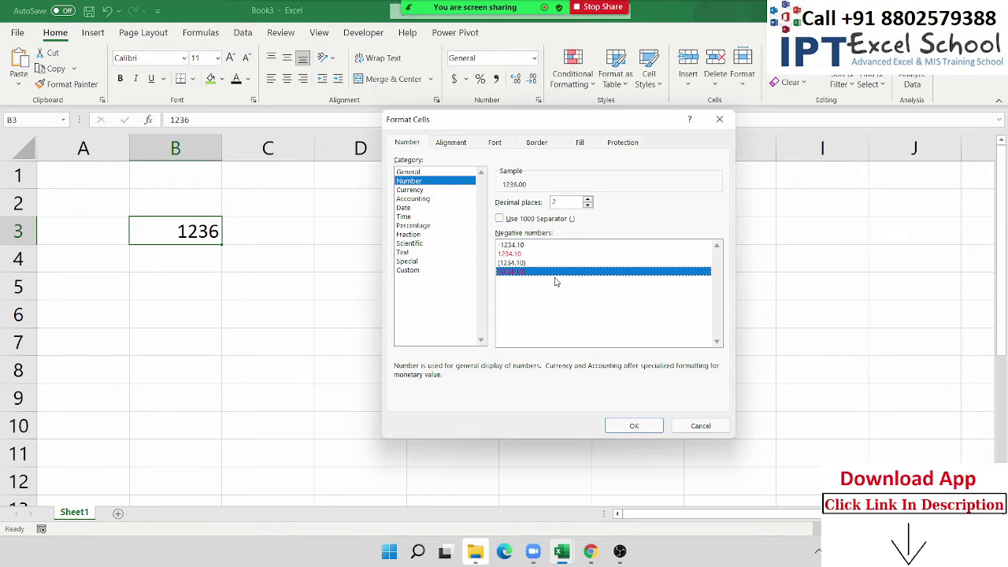
{"action": "left_click", "coordinate": [537, 254]}
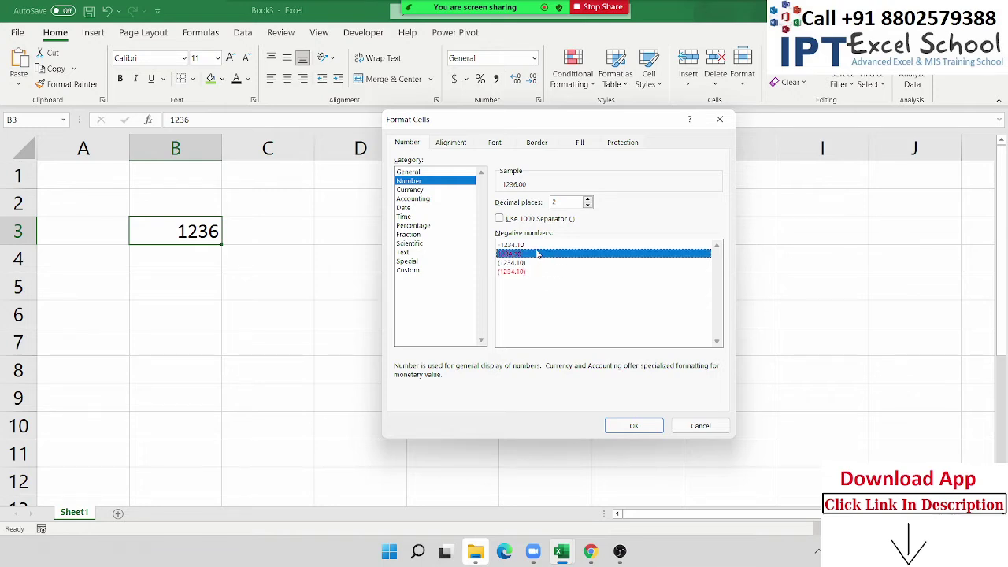
{"action": "left_click", "coordinate": [527, 245]}
Step: Switch B3 to Currency format and scroll the symbol list down to the rupee entries
{"action": "left_click", "coordinate": [429, 192]}
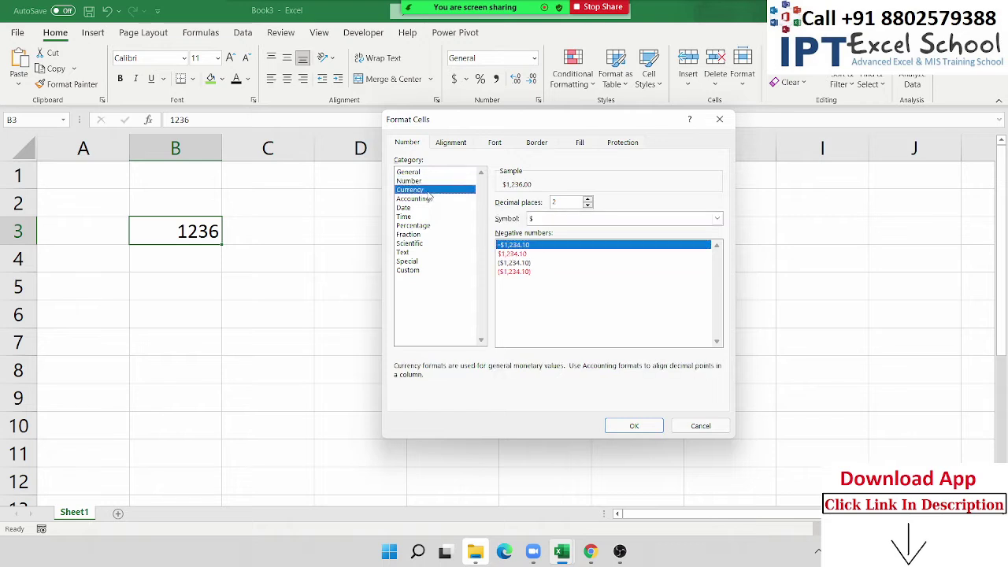
{"action": "left_click", "coordinate": [557, 221]}
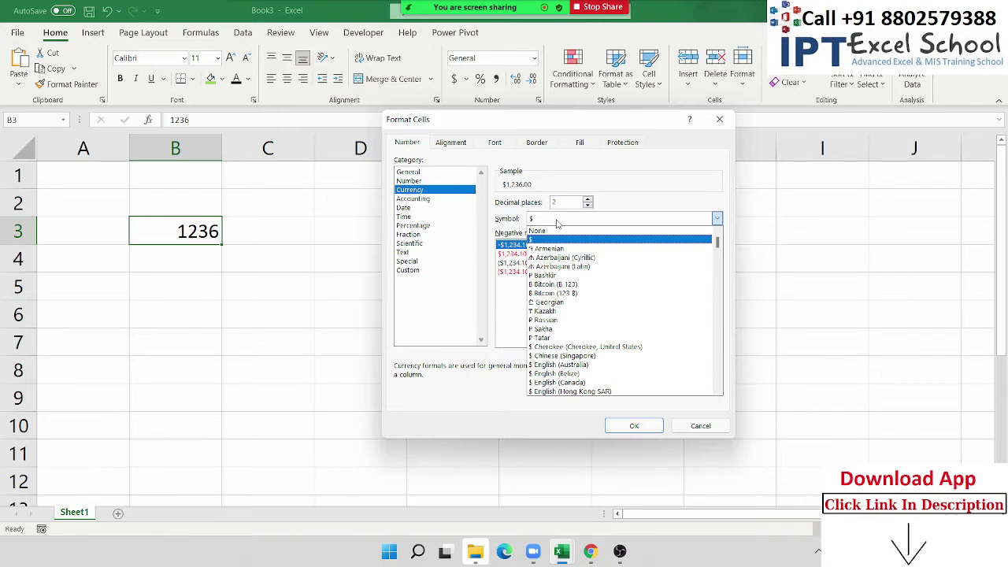
{"action": "scroll", "coordinate": [590, 321], "scroll_direction": "down", "scroll_amount": 5}
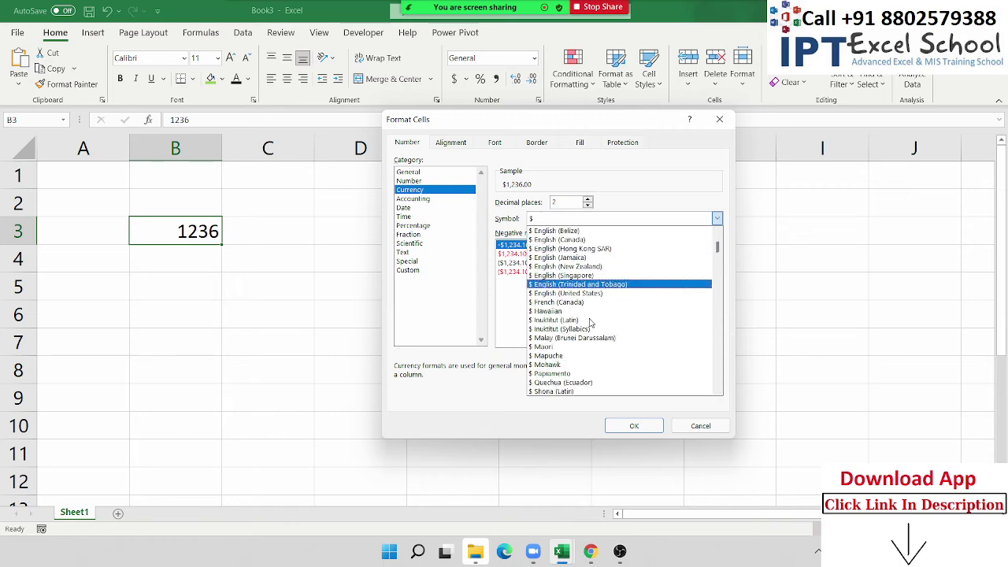
{"action": "scroll", "coordinate": [590, 322], "scroll_direction": "down", "scroll_amount": 2}
{"action": "scroll", "coordinate": [590, 321], "scroll_direction": "down", "scroll_amount": 4}
{"action": "scroll", "coordinate": [591, 321], "scroll_direction": "down", "scroll_amount": 3}
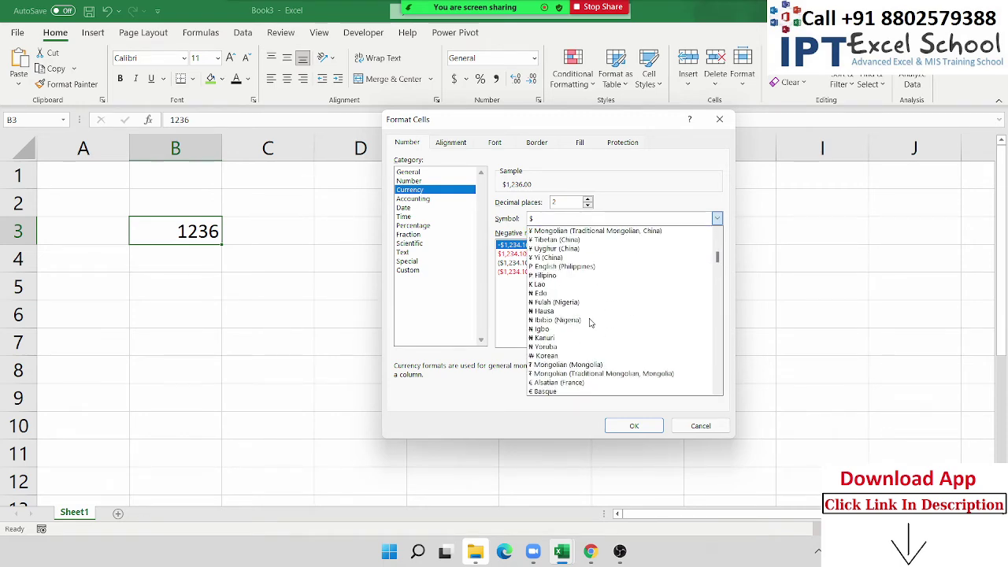
{"action": "scroll", "coordinate": [591, 321], "scroll_direction": "down", "scroll_amount": 2}
{"action": "scroll", "coordinate": [591, 322], "scroll_direction": "down", "scroll_amount": 3}
{"action": "scroll", "coordinate": [591, 323], "scroll_direction": "down", "scroll_amount": 2}
{"action": "scroll", "coordinate": [590, 323], "scroll_direction": "down", "scroll_amount": 3}
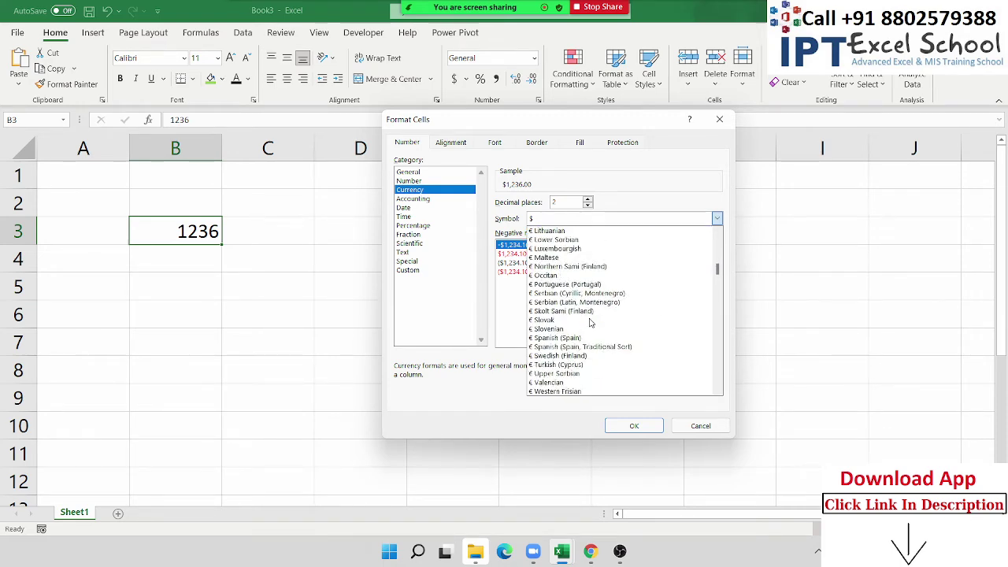
{"action": "scroll", "coordinate": [591, 323], "scroll_direction": "down", "scroll_amount": 3}
{"action": "scroll", "coordinate": [591, 323], "scroll_direction": "down", "scroll_amount": 3}
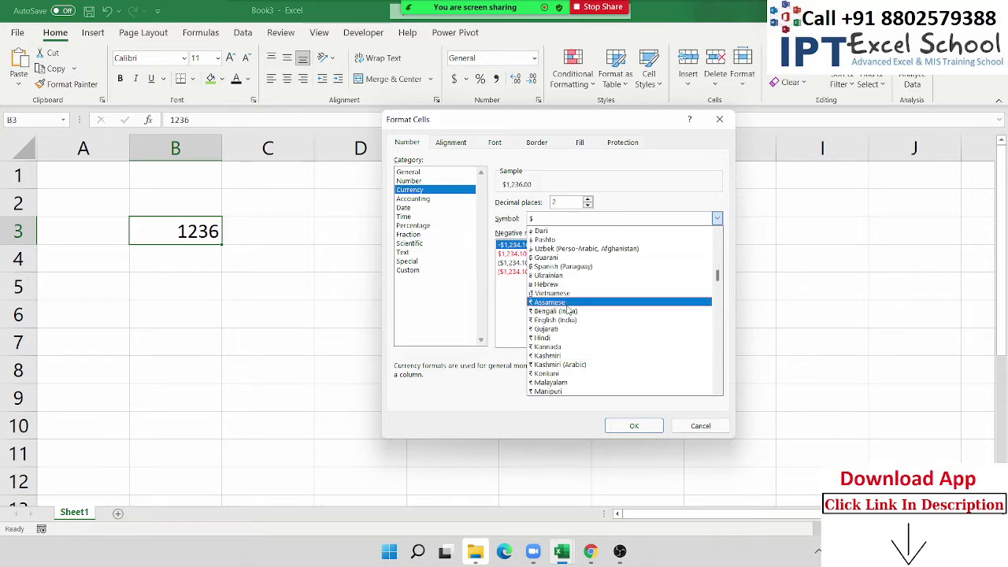
{"action": "scroll", "coordinate": [569, 323], "scroll_direction": "down", "scroll_amount": 1}
{"action": "scroll", "coordinate": [568, 323], "scroll_direction": "down", "scroll_amount": 1}
{"action": "scroll", "coordinate": [569, 323], "scroll_direction": "down", "scroll_amount": 1}
{"action": "scroll", "coordinate": [569, 323], "scroll_direction": "down", "scroll_amount": 1}
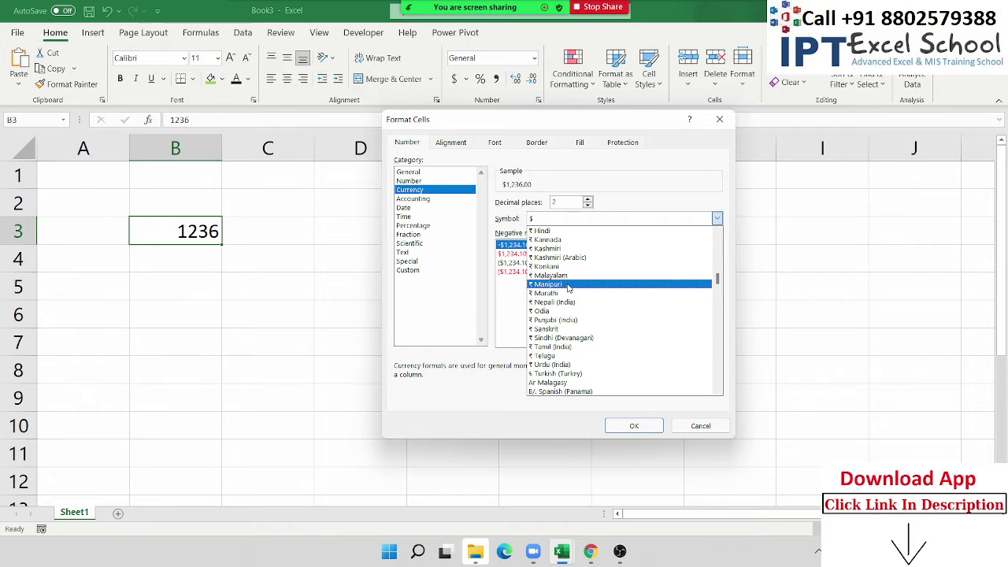
Step: Pick INR as the currency symbol, then try the Accounting category's symbol list
{"action": "type", "text": "INR"}
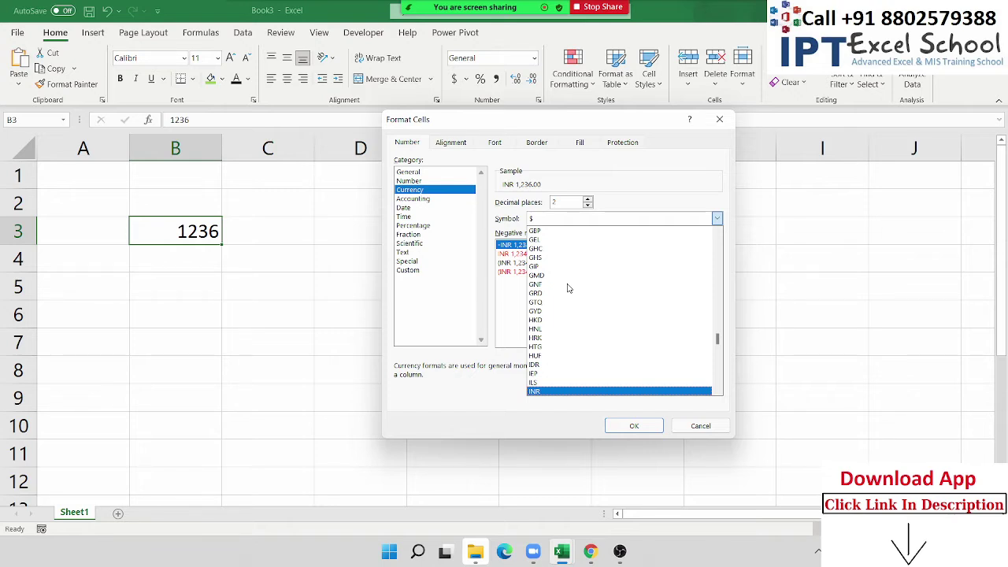
{"action": "key", "text": "Return"}
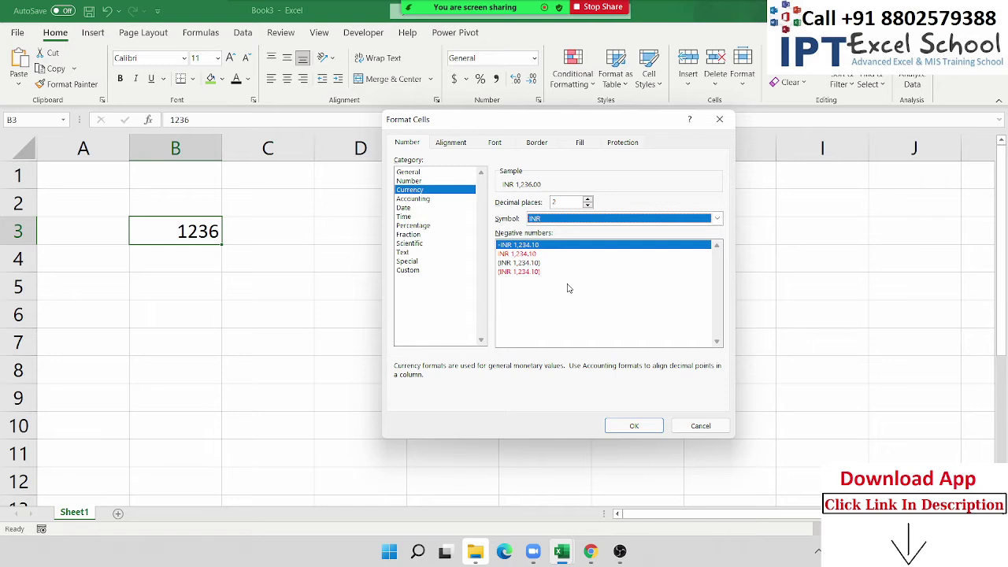
{"action": "left_click", "coordinate": [434, 201]}
{"action": "left_click", "coordinate": [535, 219]}
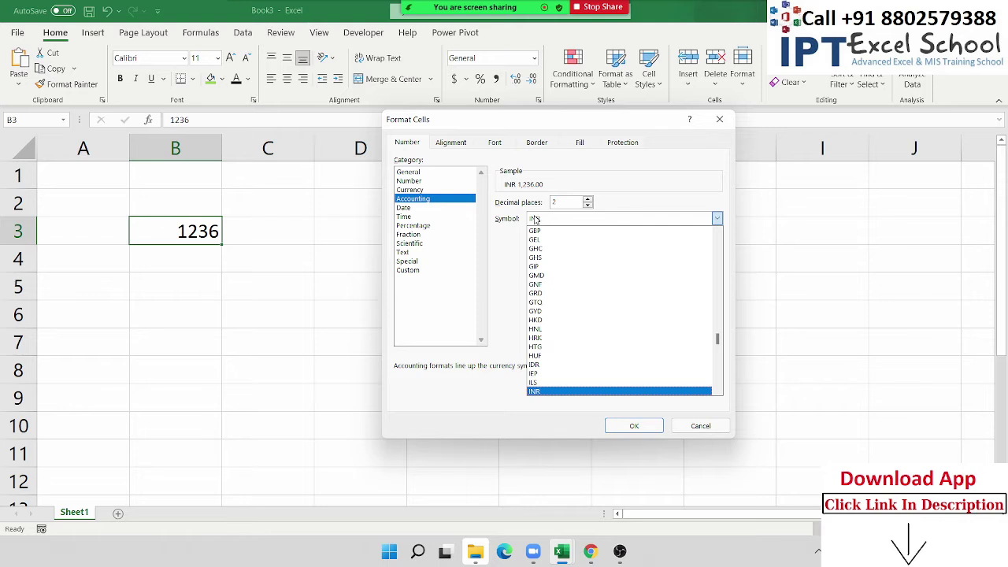
Step: Cancel Format Cells without changes and clear the 1236 value from B3
{"action": "key", "text": "Escape"}
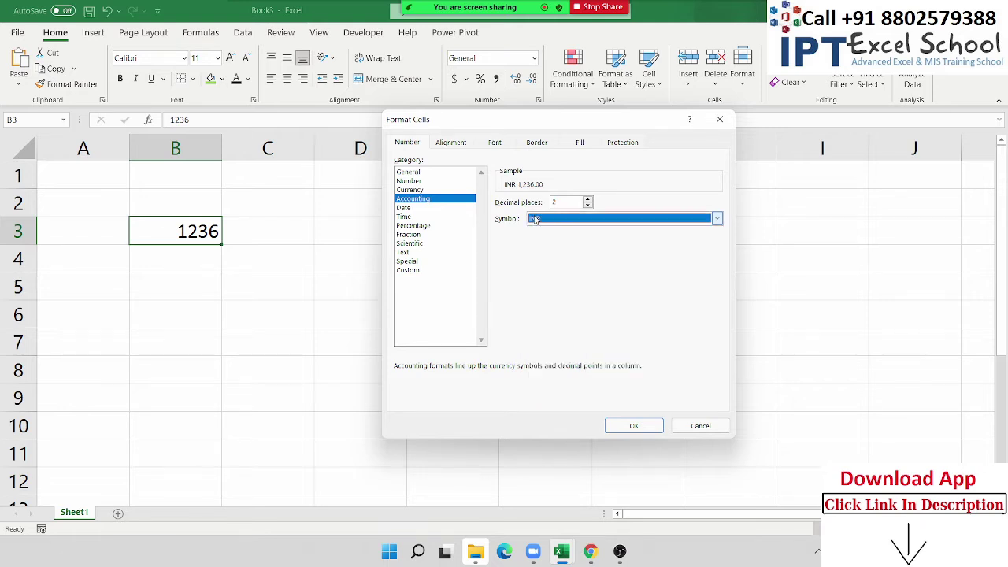
{"action": "key", "text": "Escape"}
{"action": "key", "text": "Delete"}
{"action": "key", "text": "Up"}
Step: Enter a RANDBETWEEN random-number formula in cell A1
{"action": "key", "text": "Left"}
{"action": "key", "text": "Up"}
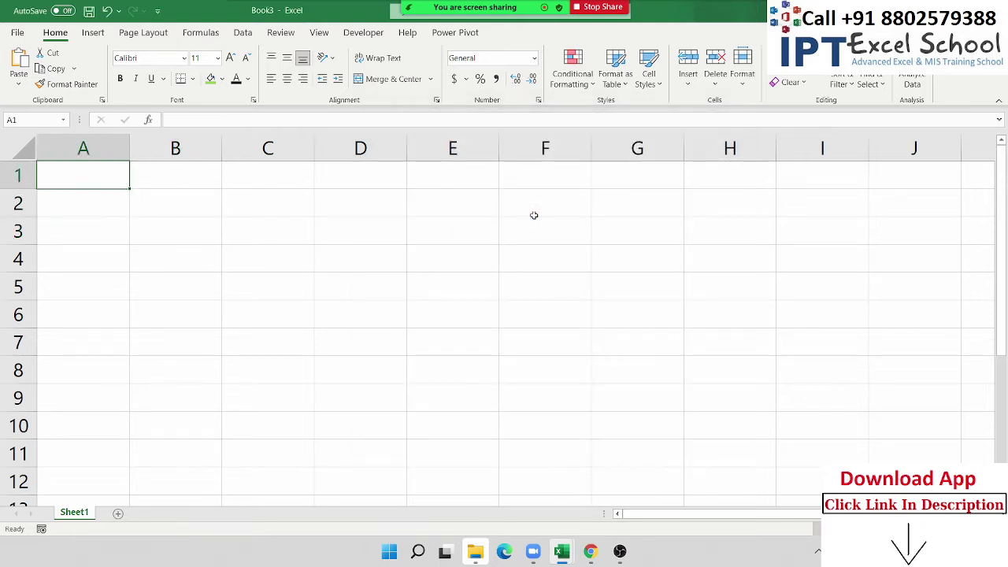
{"action": "type", "text": "=ra"}
{"action": "key", "text": "Down"}
{"action": "key", "text": "Down"}
{"action": "key", "text": "Down"}
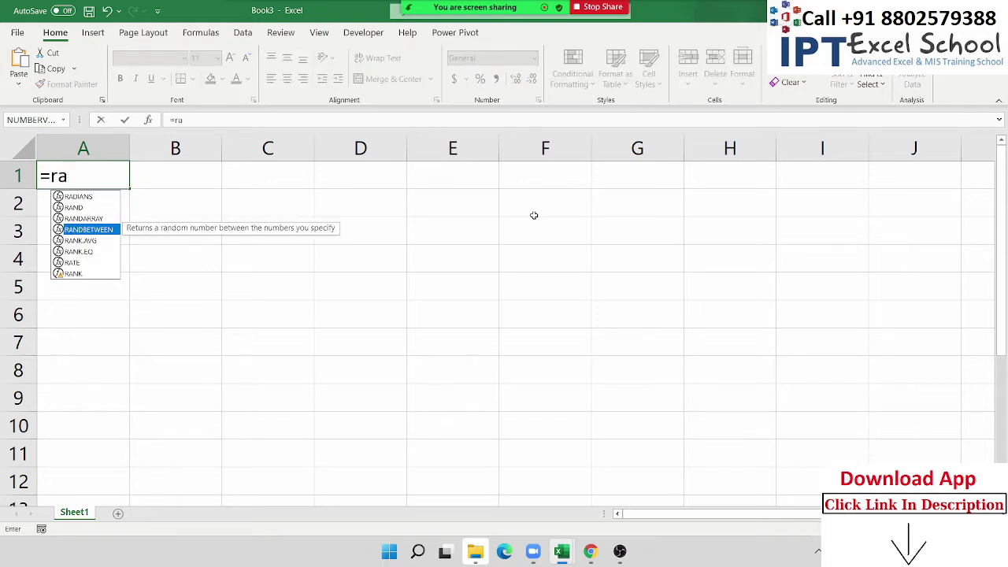
{"action": "key", "text": "Tab"}
{"action": "type", "text": "0,"}
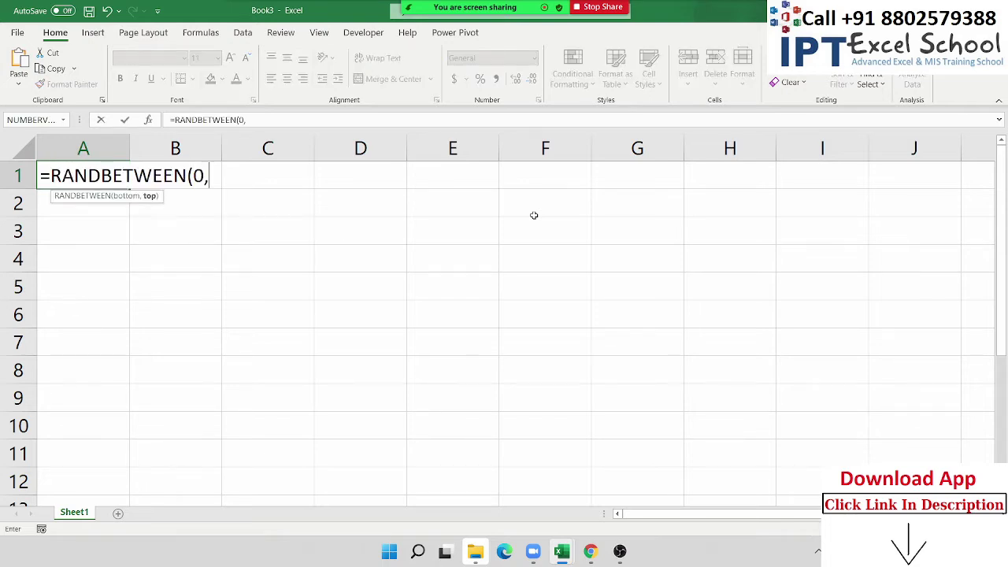
{"action": "type", "text": "1"}
{"action": "key", "text": "Return"}
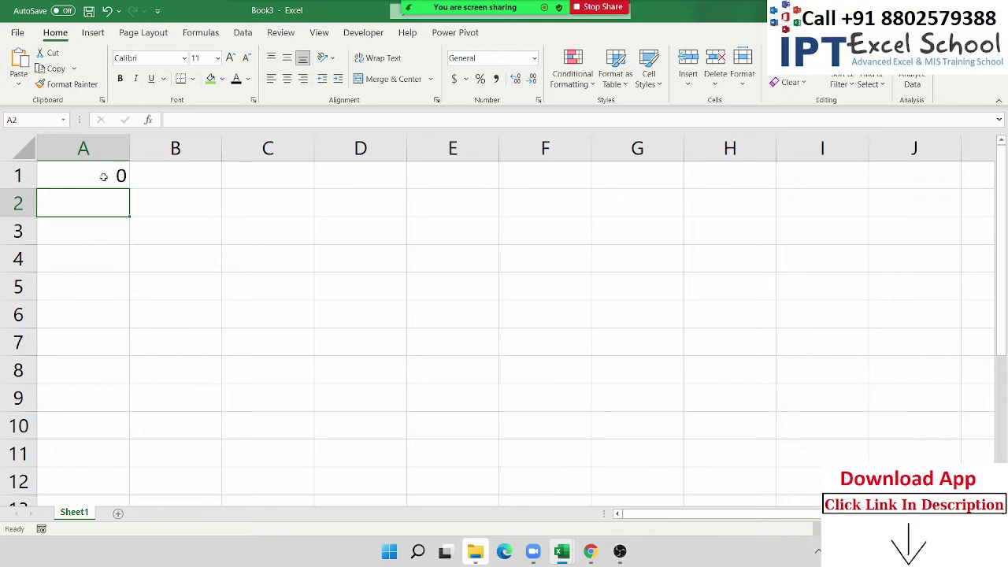
Step: Fill the formula across A1:H11 and paste the range back as fixed values
{"action": "mouse_move", "coordinate": [103, 174]}
{"action": "left_mouse_down"}
{"action": "mouse_move", "coordinate": [659, 481]}
{"action": "mouse_move", "coordinate": [734, 462]}
{"action": "left_mouse_up"}
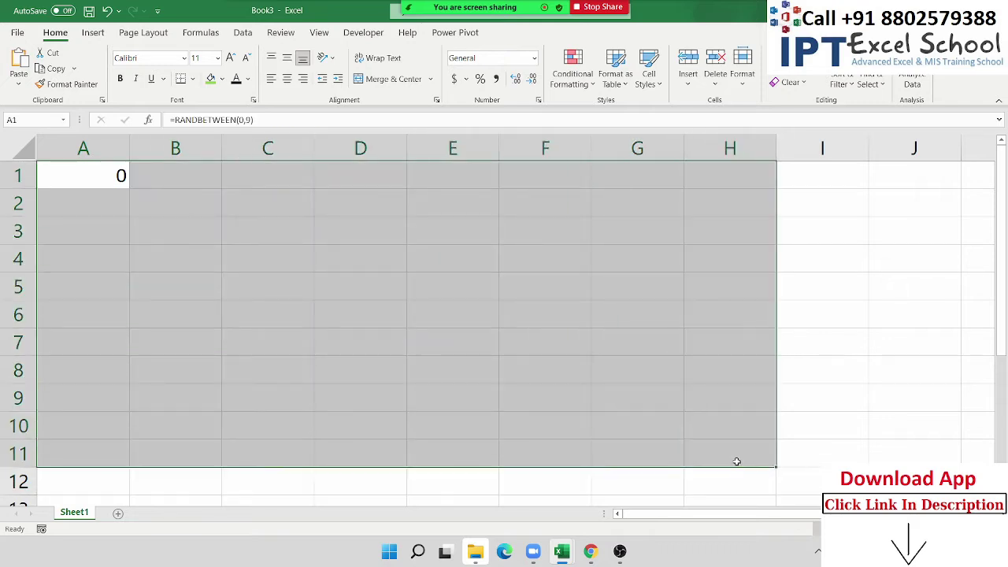
{"action": "key", "text": "ctrl+r"}
{"action": "key", "text": "ctrl+d"}
{"action": "key", "text": "ctrl+c"}
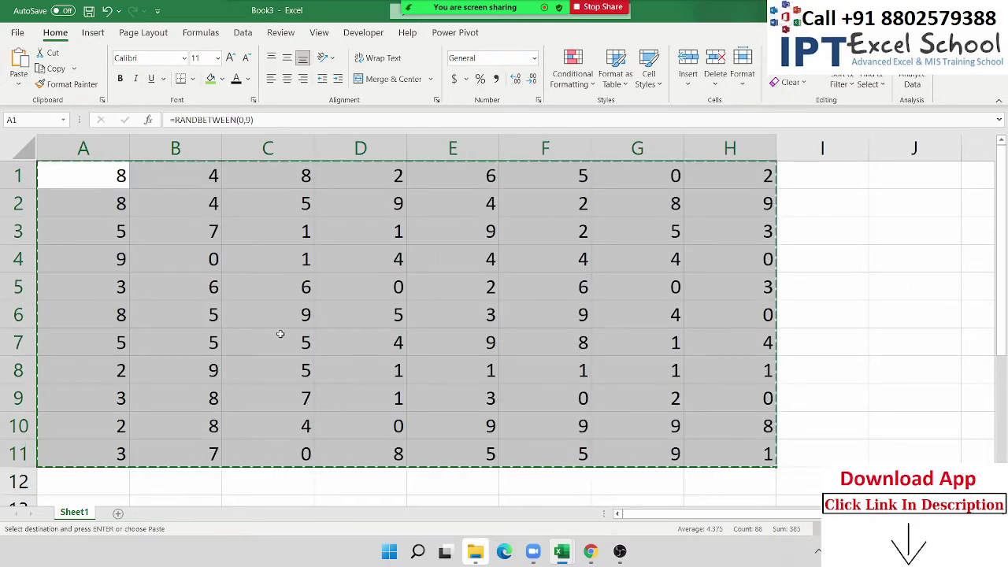
{"action": "left_click", "coordinate": [20, 87]}
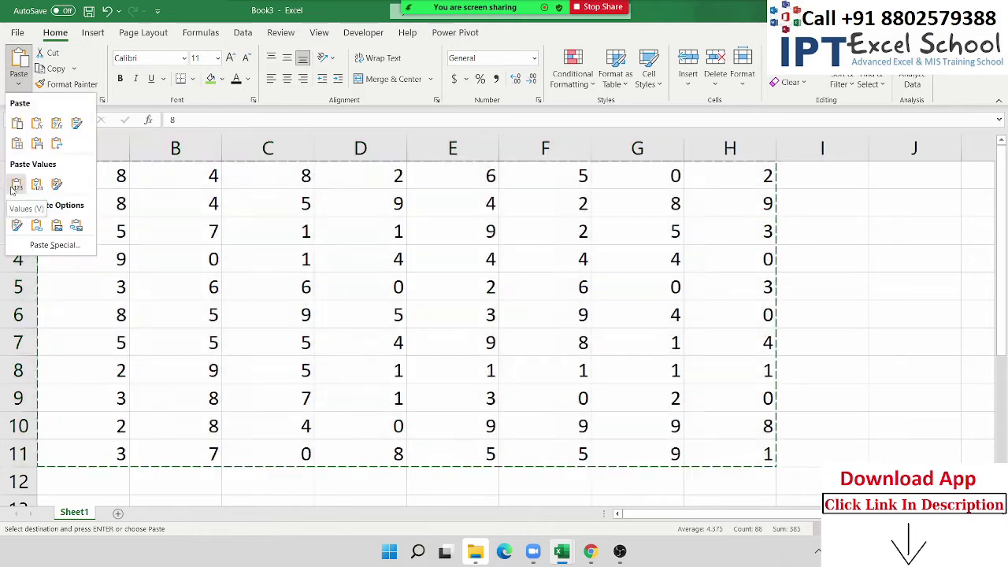
{"action": "left_click", "coordinate": [16, 186]}
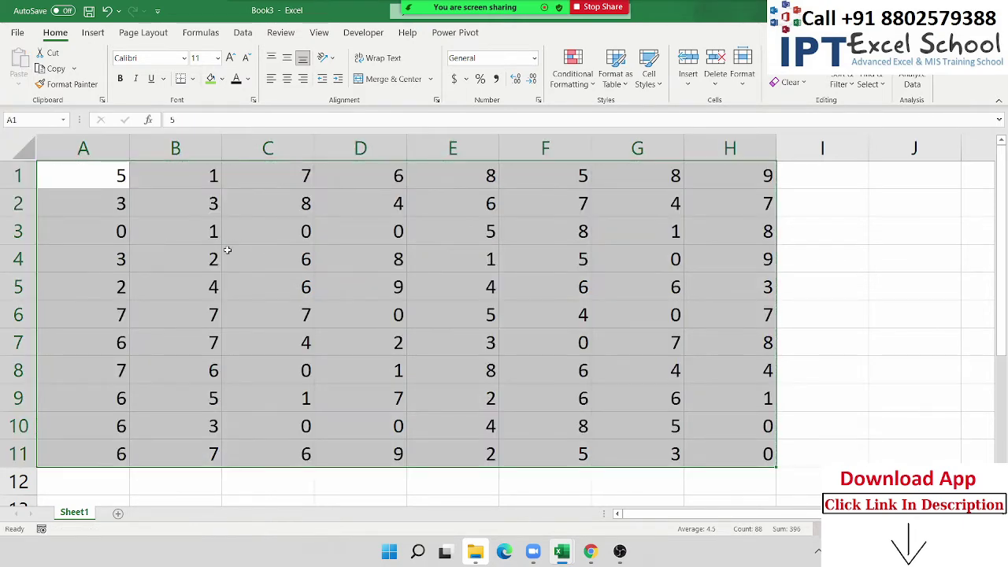
{"action": "left_click", "coordinate": [198, 248]}
{"action": "left_click", "coordinate": [123, 231]}
{"action": "key", "text": "Right"}
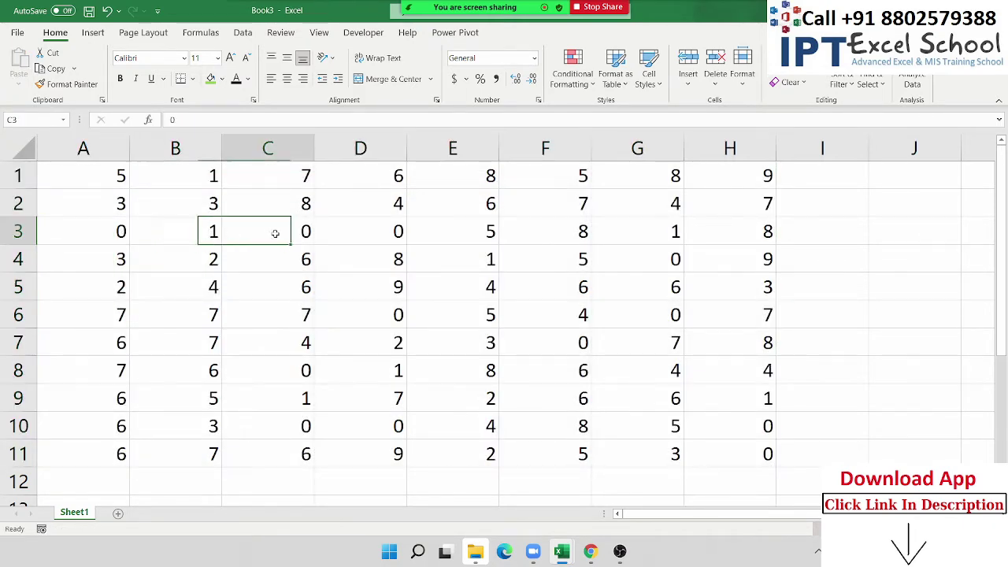
{"action": "key", "text": "Right"}
{"action": "key", "text": "Right"}
{"action": "left_click", "coordinate": [571, 340]}
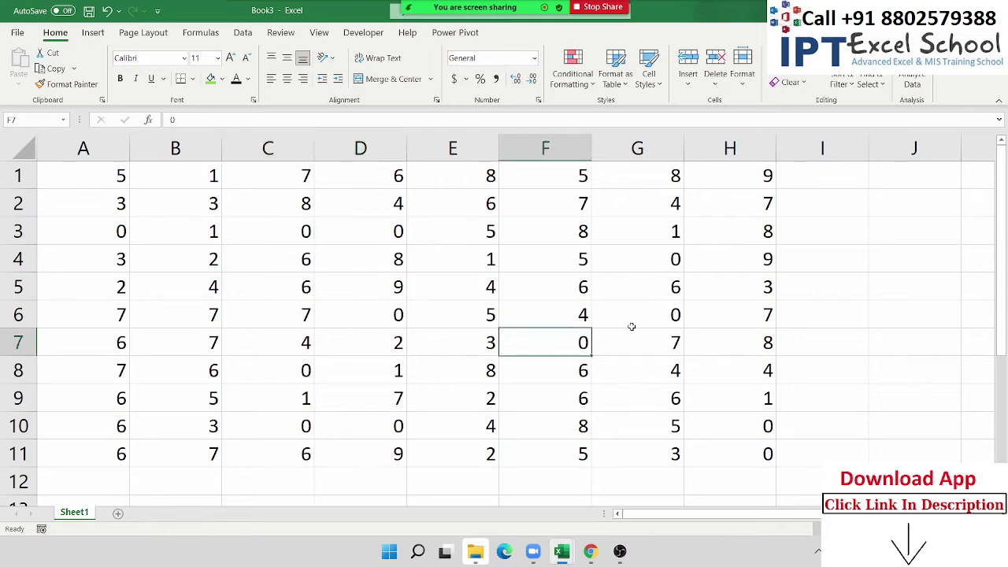
{"action": "left_click", "coordinate": [644, 317]}
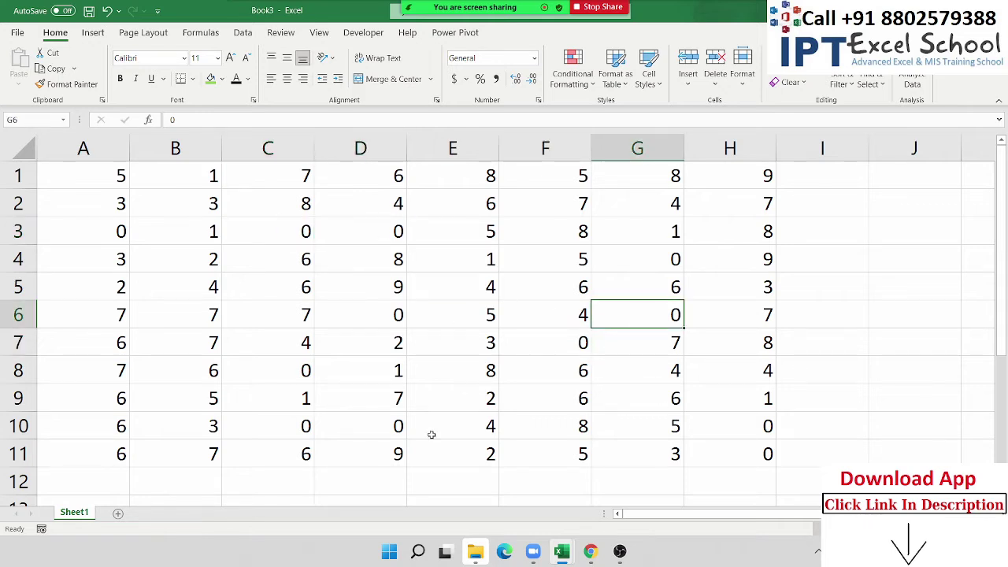
{"action": "left_click", "coordinate": [390, 436]}
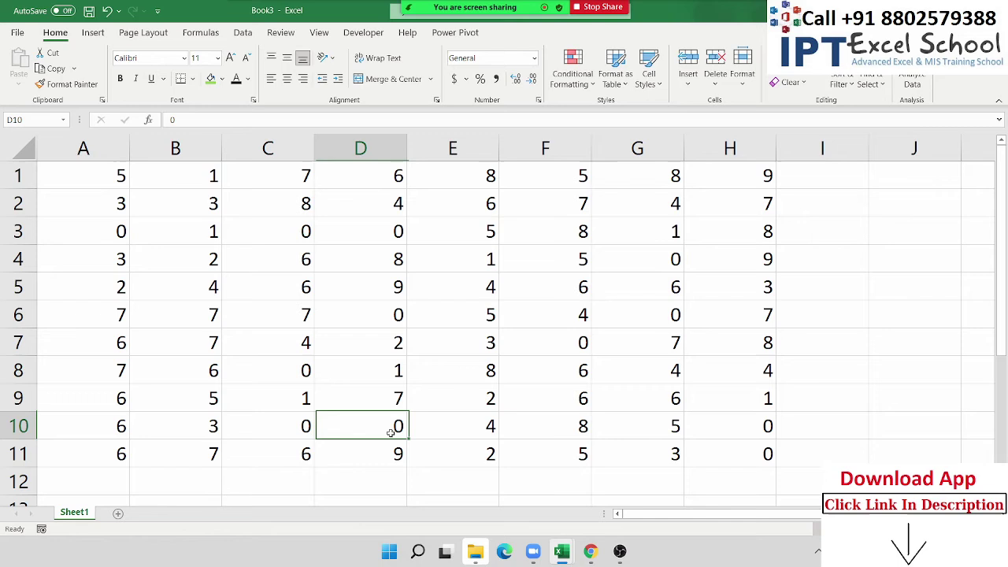
{"action": "left_click", "coordinate": [305, 430]}
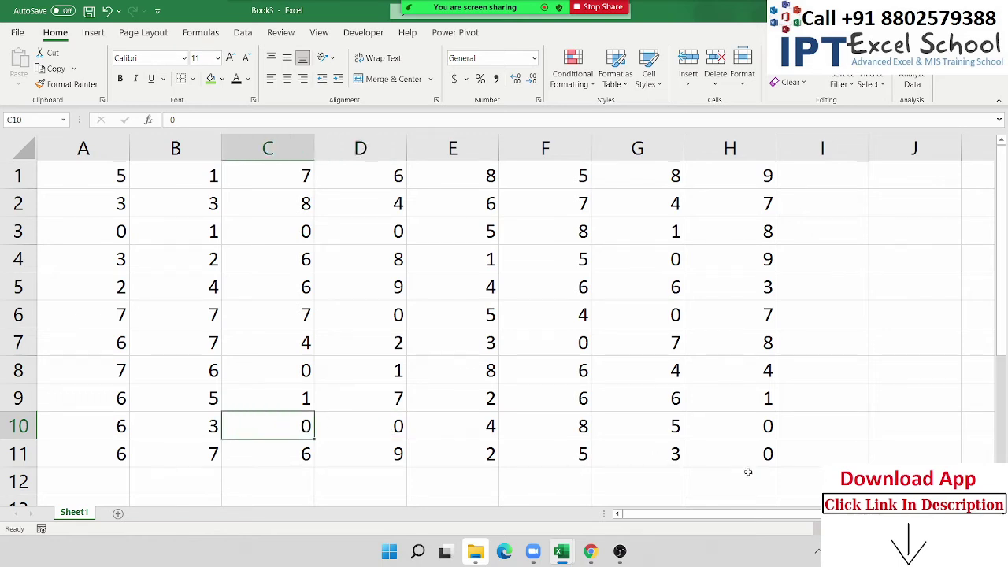
Step: Format A1:H11 as Accounting with symbol None and 0 decimal places
{"action": "left_click_drag", "start_coordinate": [768, 457], "coordinate": [60, 184]}
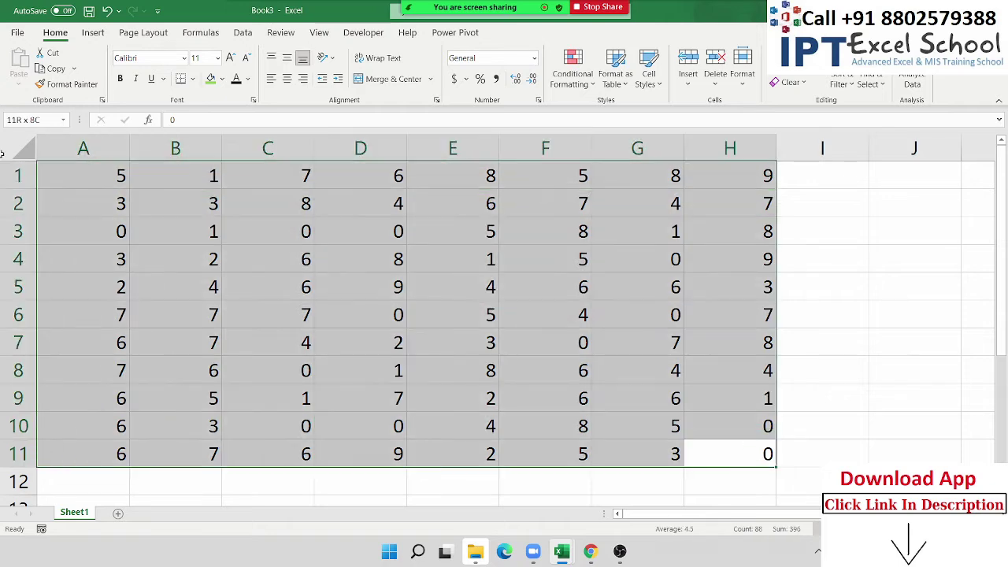
{"action": "right_click", "coordinate": [268, 238]}
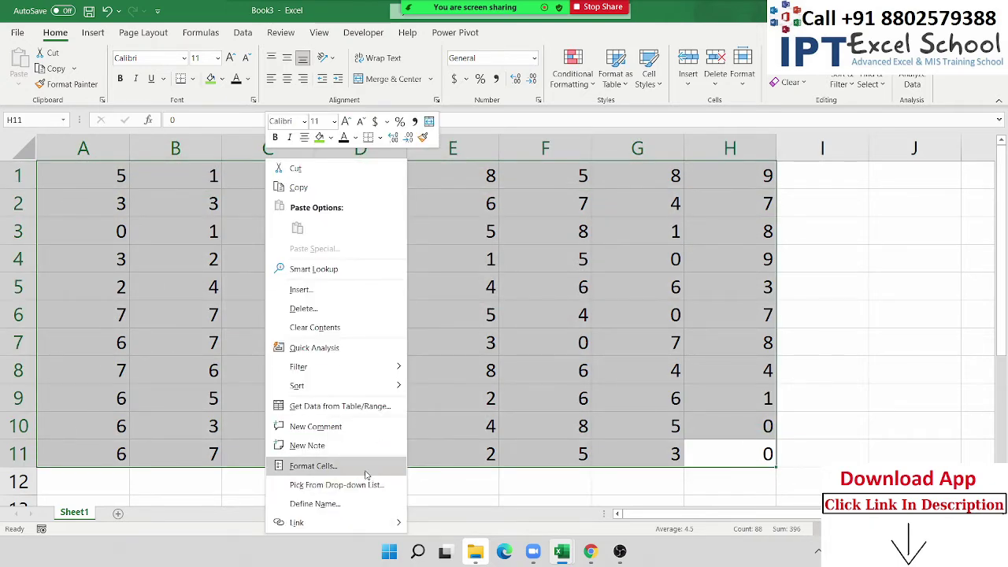
{"action": "left_click", "coordinate": [337, 466]}
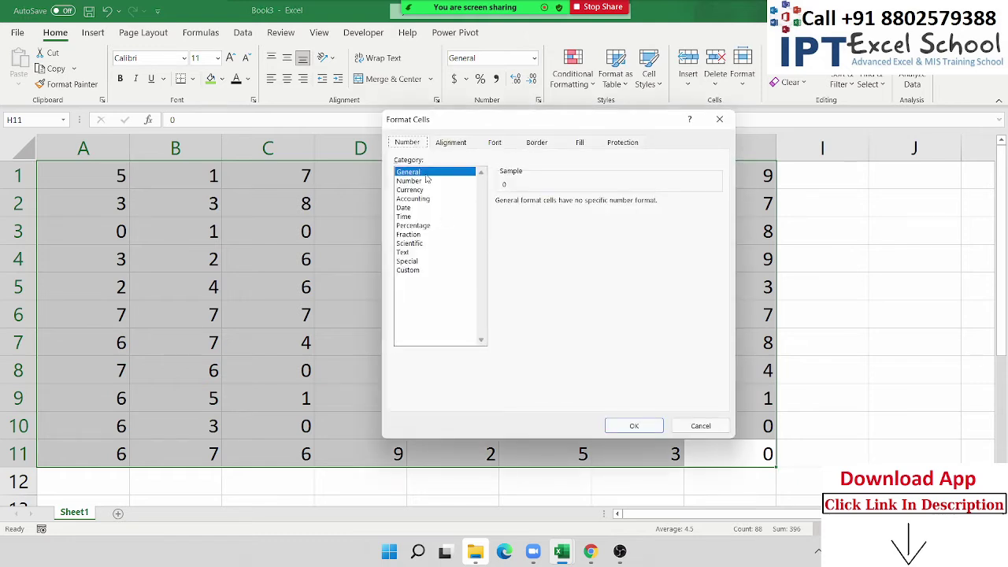
{"action": "left_click", "coordinate": [423, 200]}
{"action": "left_click", "coordinate": [534, 222]}
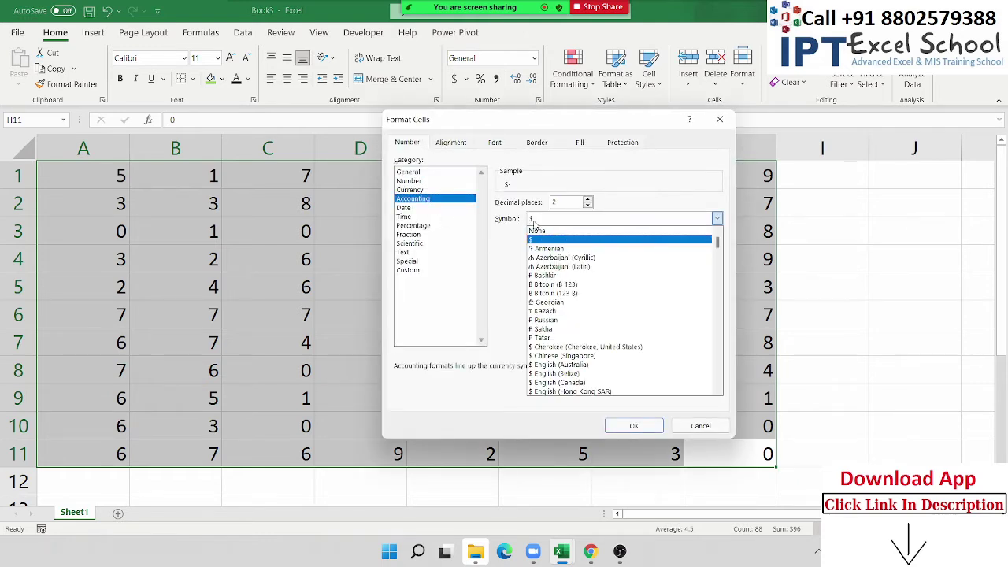
{"action": "left_click", "coordinate": [541, 230]}
{"action": "double_click", "coordinate": [555, 202]}
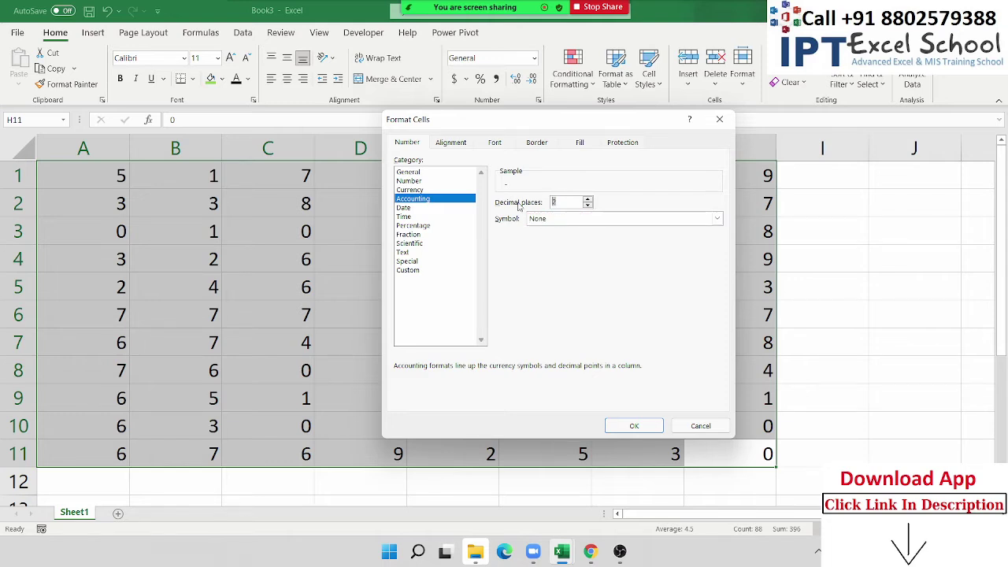
{"action": "type", "text": "0"}
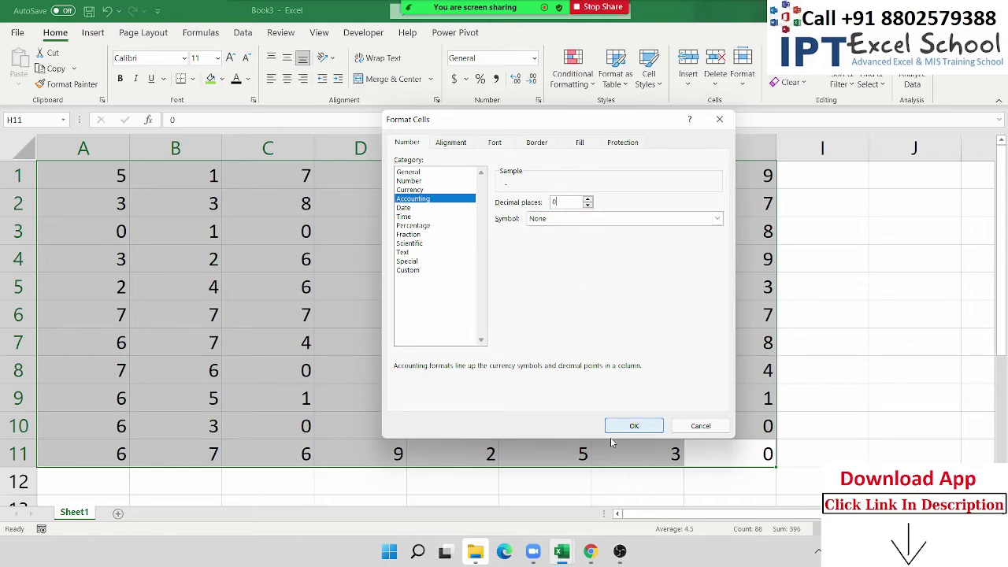
{"action": "left_click", "coordinate": [627, 429]}
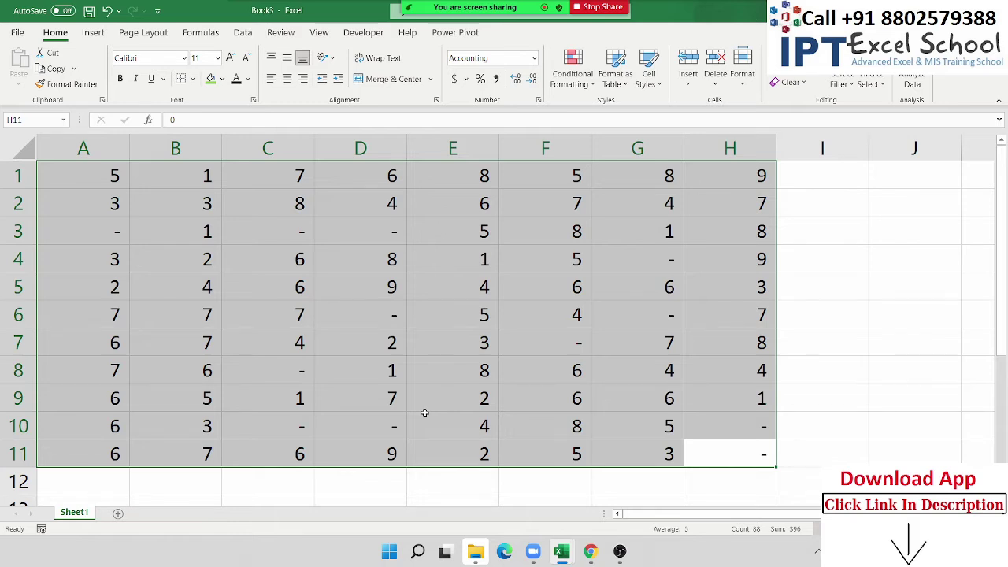
Step: Step through cells in columns H, G, F, C and D to check the zero dashes
{"action": "key", "text": "Down"}
{"action": "key", "text": "Down"}
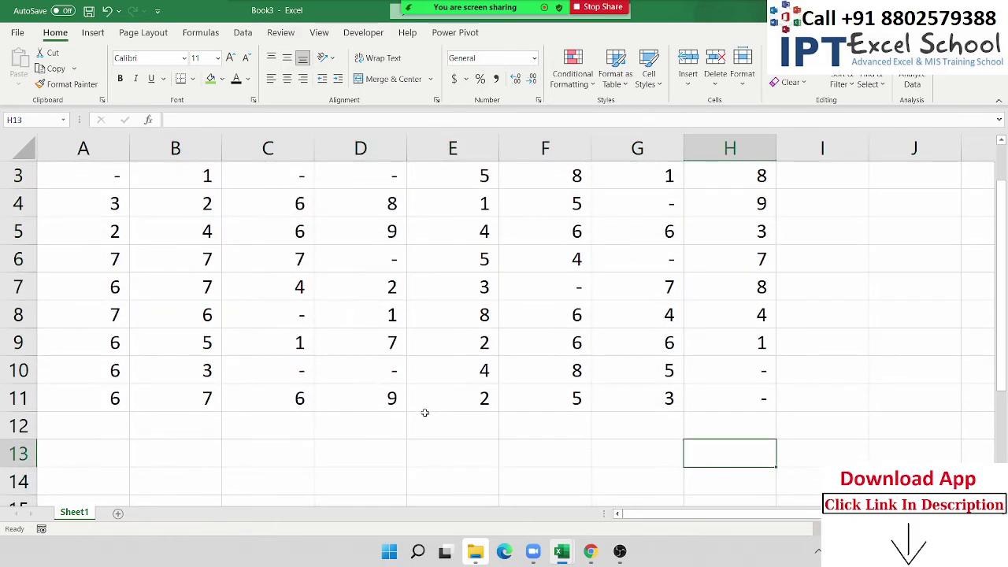
{"action": "key", "text": "Up"}
{"action": "key", "text": "Up"}
{"action": "key", "text": "Up"}
{"action": "key", "text": "Down"}
{"action": "key", "text": "Up"}
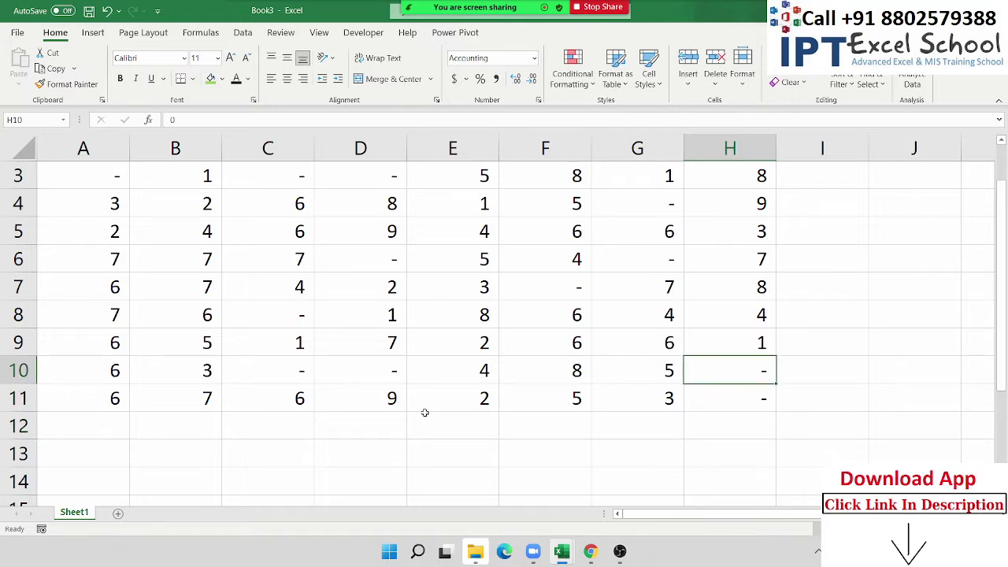
{"action": "key", "text": "Up"}
{"action": "key", "text": "Up"}
{"action": "key", "text": "Left"}
{"action": "key", "text": "Up"}
{"action": "key", "text": "Up"}
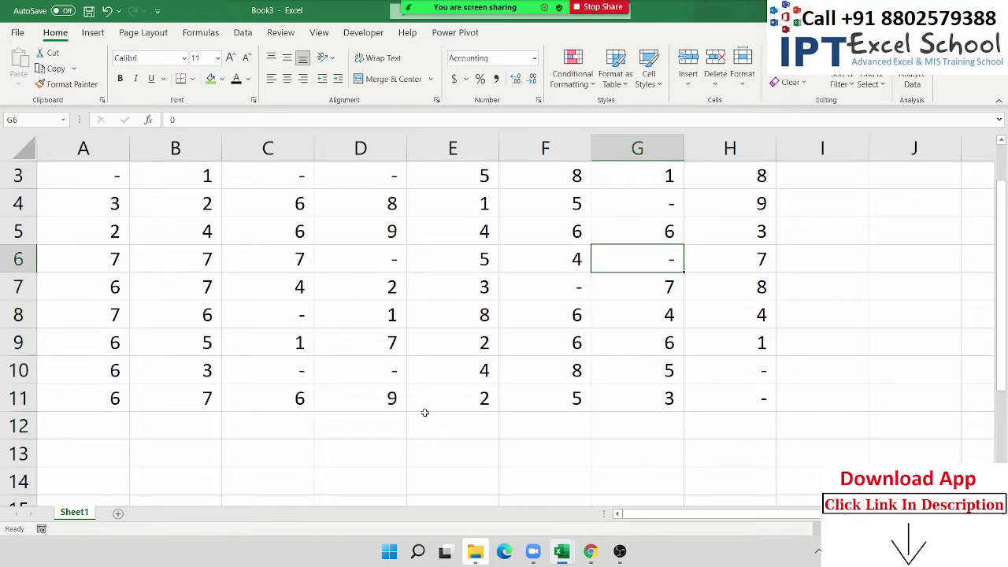
{"action": "key", "text": "Left"}
{"action": "key", "text": "Down"}
{"action": "key", "text": "Up"}
{"action": "key", "text": "Up"}
{"action": "key", "text": "Up"}
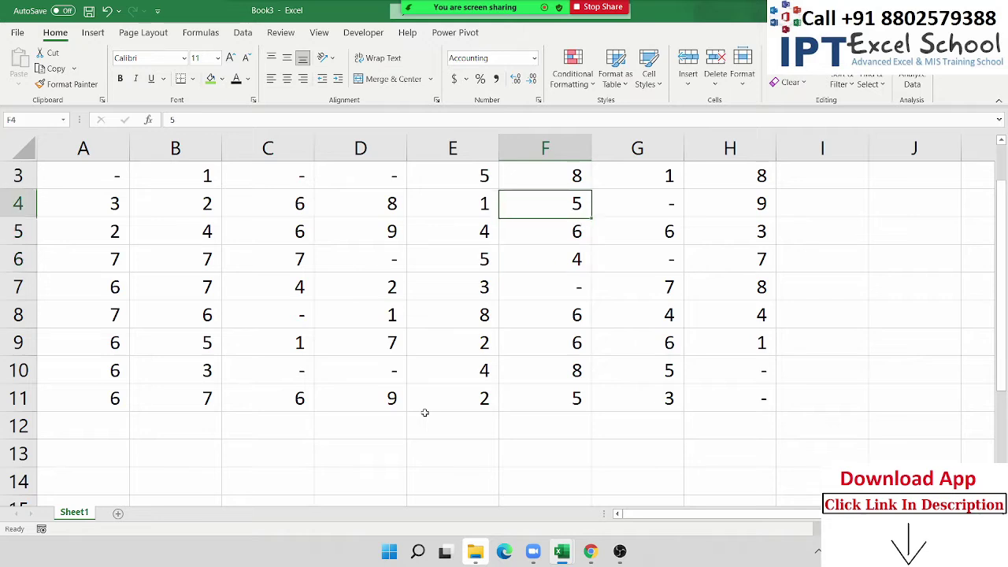
{"action": "key", "text": "Up"}
{"action": "key", "text": "Up"}
{"action": "key", "text": "Up"}
{"action": "key", "text": "Left"}
{"action": "key", "text": "Left"}
{"action": "key", "text": "Left"}
{"action": "key", "text": "Down"}
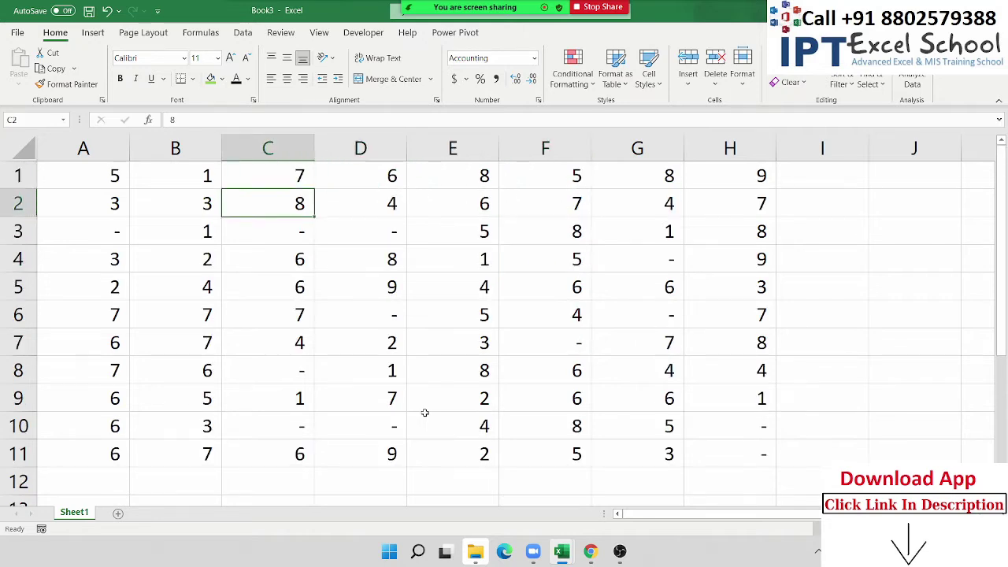
{"action": "key", "text": "Down"}
{"action": "key", "text": "Down"}
{"action": "key", "text": "Right"}
{"action": "key", "text": "Up"}
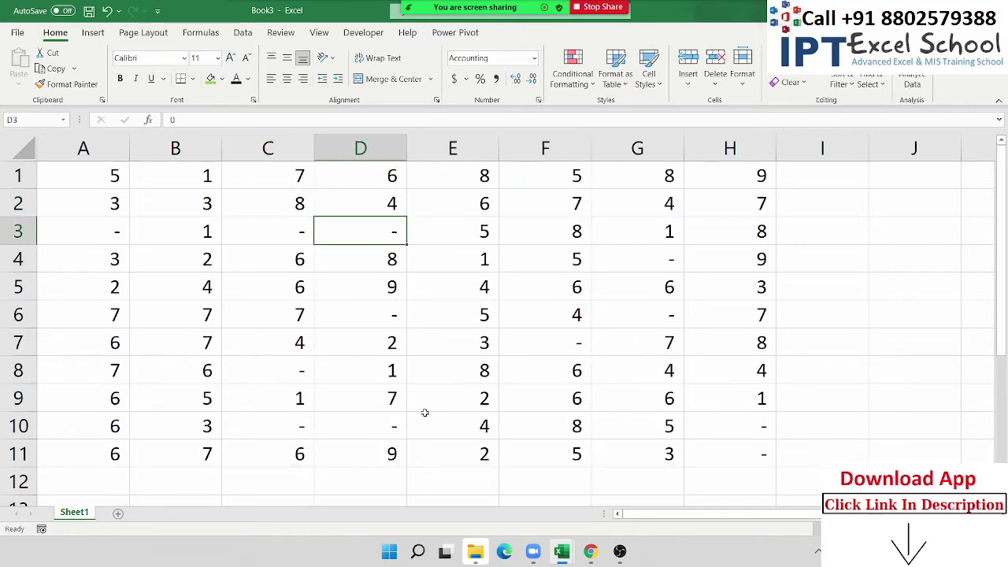
{"action": "key", "text": "Down"}
{"action": "key", "text": "Down"}
{"action": "key", "text": "Down"}
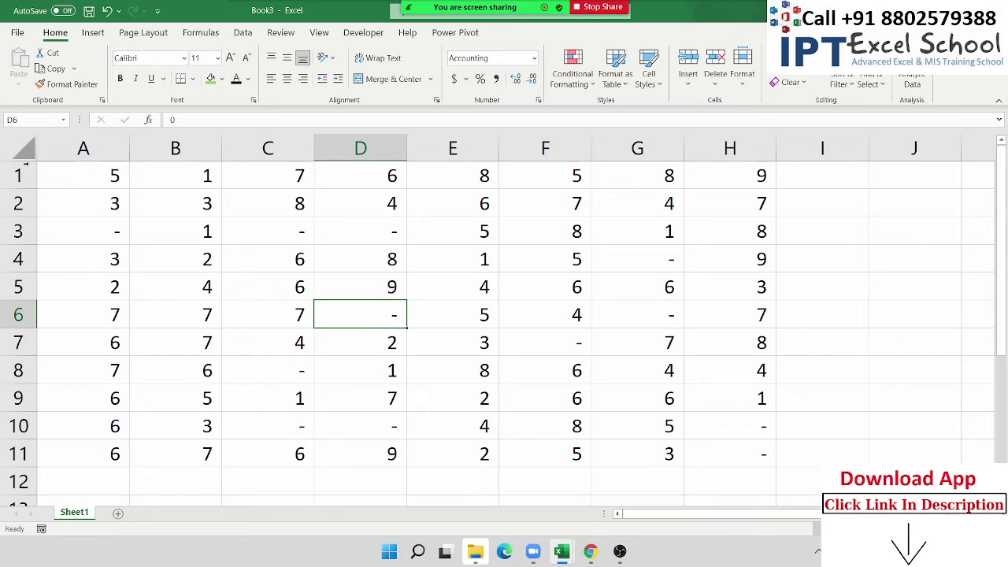
Step: Center the A1:H11 numbers horizontally and vertically, then reselect the whole grid
{"action": "mouse_move", "coordinate": [47, 148]}
{"action": "left_mouse_down"}
{"action": "mouse_move", "coordinate": [489, 308]}
{"action": "mouse_move", "coordinate": [733, 307]}
{"action": "left_mouse_up"}
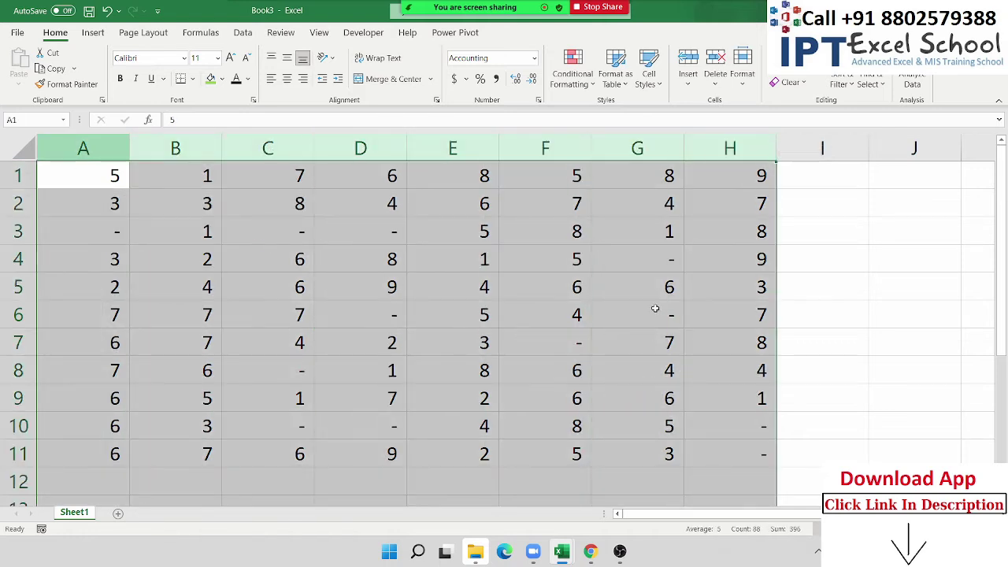
{"action": "left_click", "coordinate": [289, 83]}
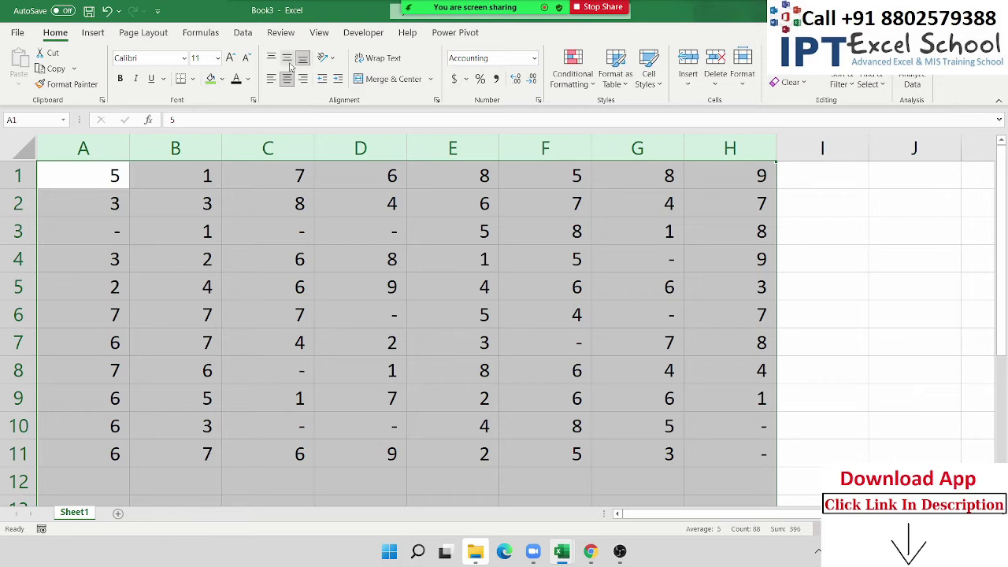
{"action": "left_click", "coordinate": [290, 63]}
{"action": "left_click", "coordinate": [470, 256]}
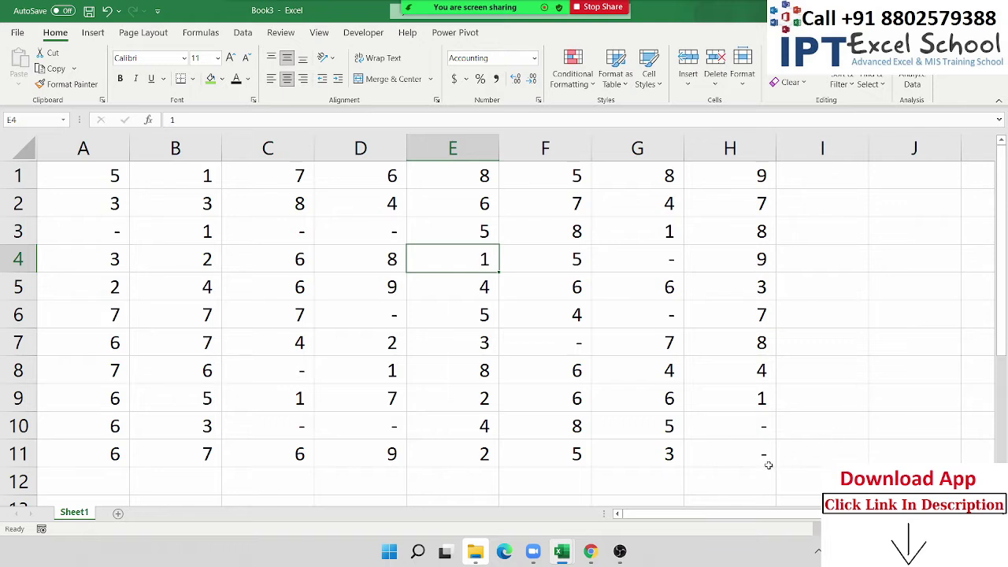
{"action": "mouse_move", "coordinate": [769, 465]}
{"action": "left_mouse_down"}
{"action": "mouse_move", "coordinate": [286, 371]}
{"action": "mouse_move", "coordinate": [79, 170]}
{"action": "left_mouse_up"}
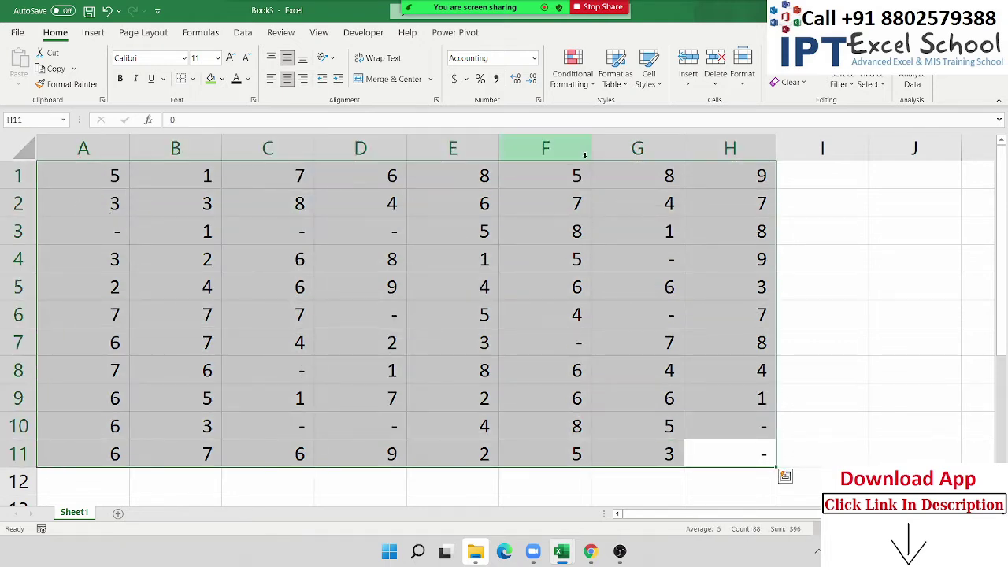
{"action": "left_click", "coordinate": [540, 102]}
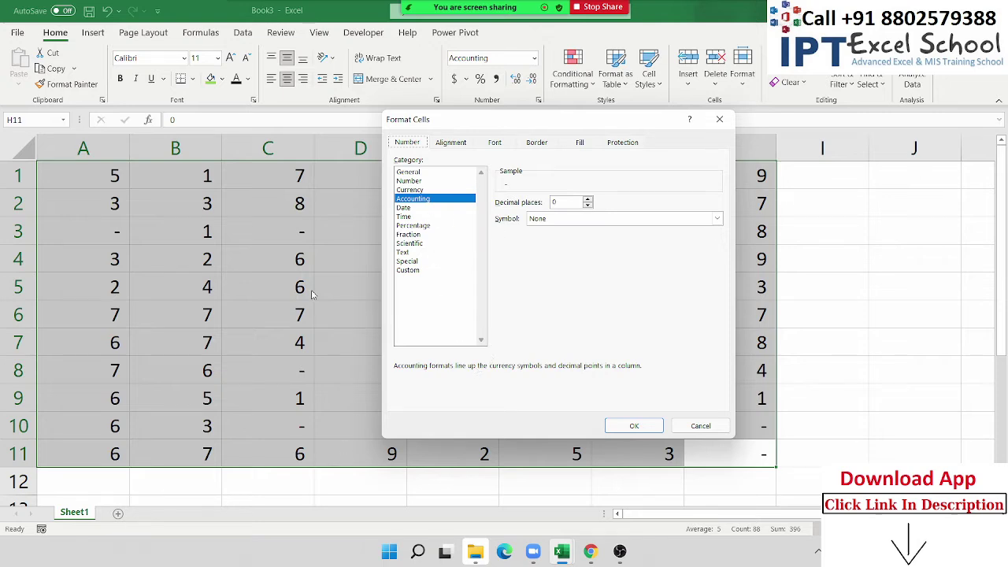
{"action": "left_click", "coordinate": [405, 207]}
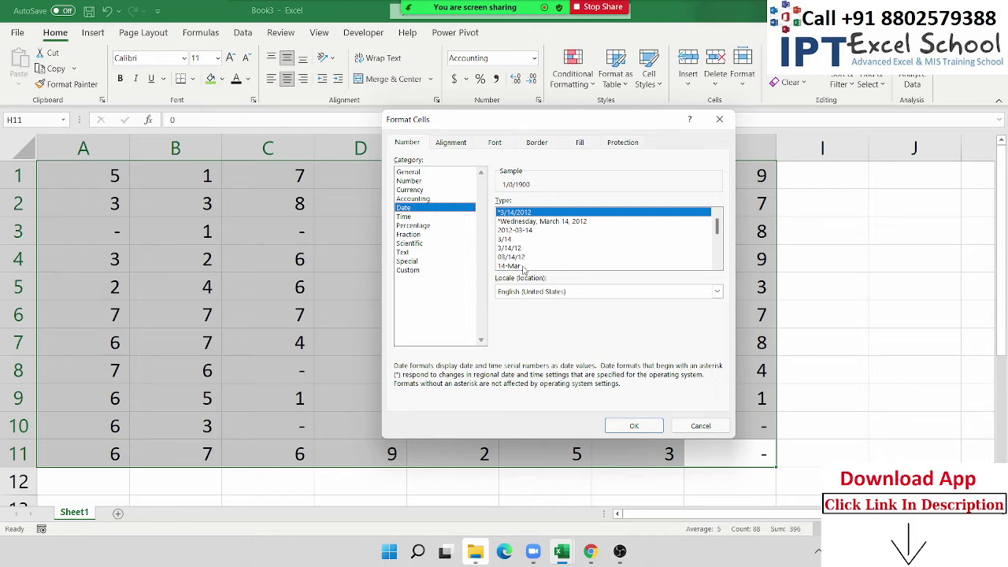
{"action": "left_click", "coordinate": [530, 293]}
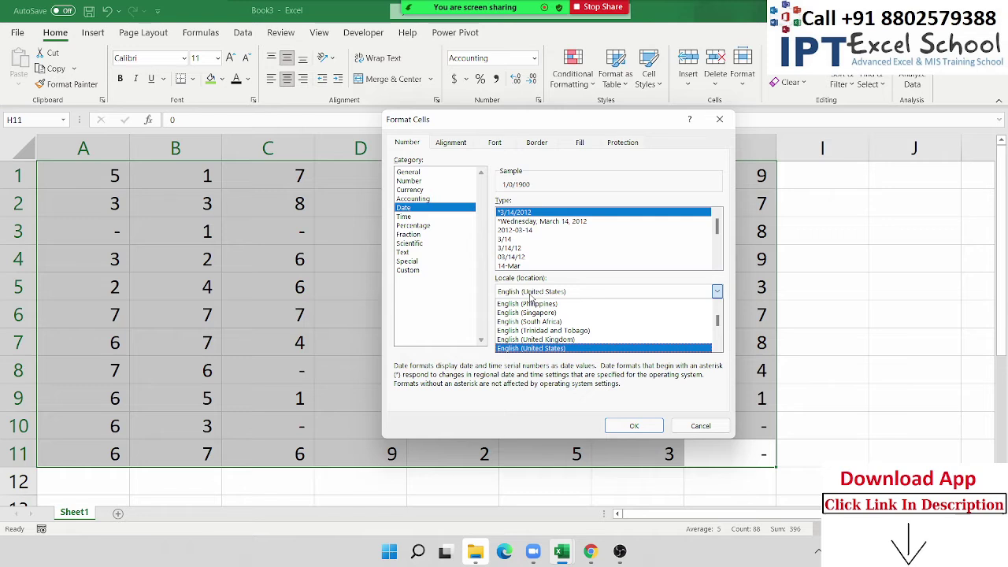
{"action": "scroll", "coordinate": [551, 315], "scroll_direction": "down", "scroll_amount": 2}
{"action": "scroll", "coordinate": [583, 327], "scroll_direction": "down", "scroll_amount": 2}
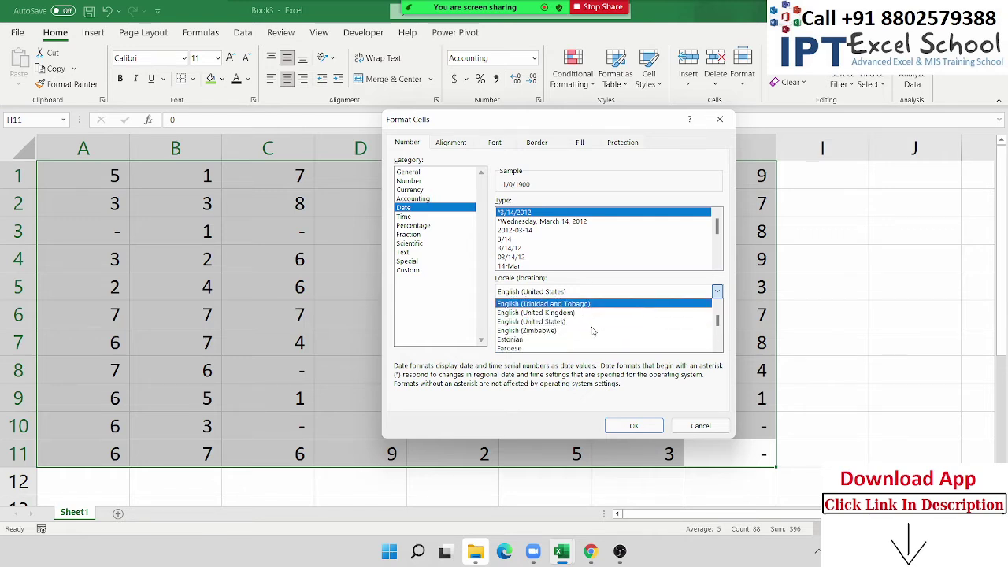
{"action": "scroll", "coordinate": [593, 331], "scroll_direction": "down", "scroll_amount": 2}
{"action": "scroll", "coordinate": [592, 331], "scroll_direction": "down", "scroll_amount": 2}
{"action": "key", "text": "Escape"}
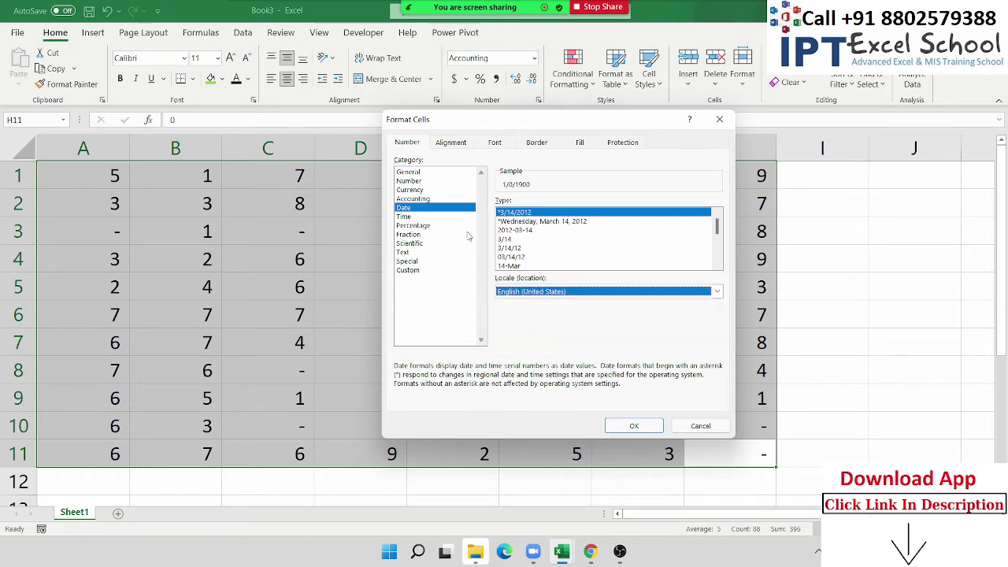
{"action": "left_click", "coordinate": [430, 218]}
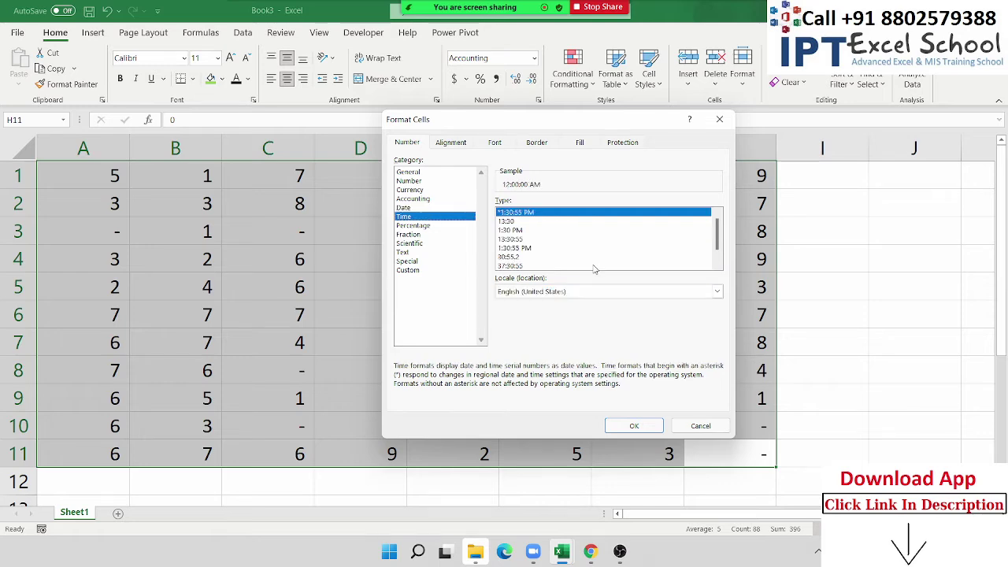
Step: Close Format Cells and enter the duration 38:20:30 in cell B15
{"action": "key", "text": "Escape"}
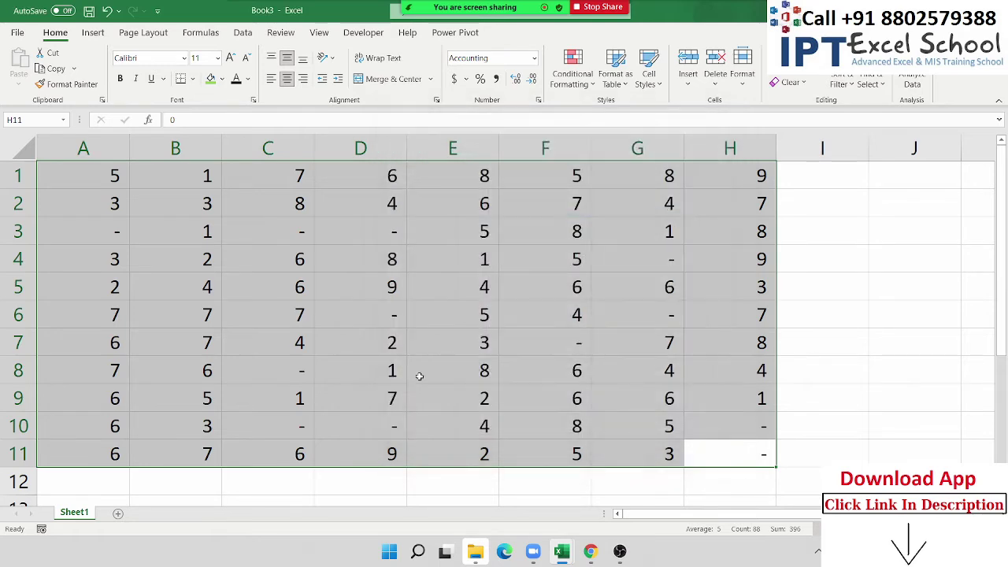
{"action": "scroll", "coordinate": [401, 416], "scroll_direction": "down", "scroll_amount": 5}
{"action": "scroll", "coordinate": [272, 353], "scroll_direction": "up", "scroll_amount": 2}
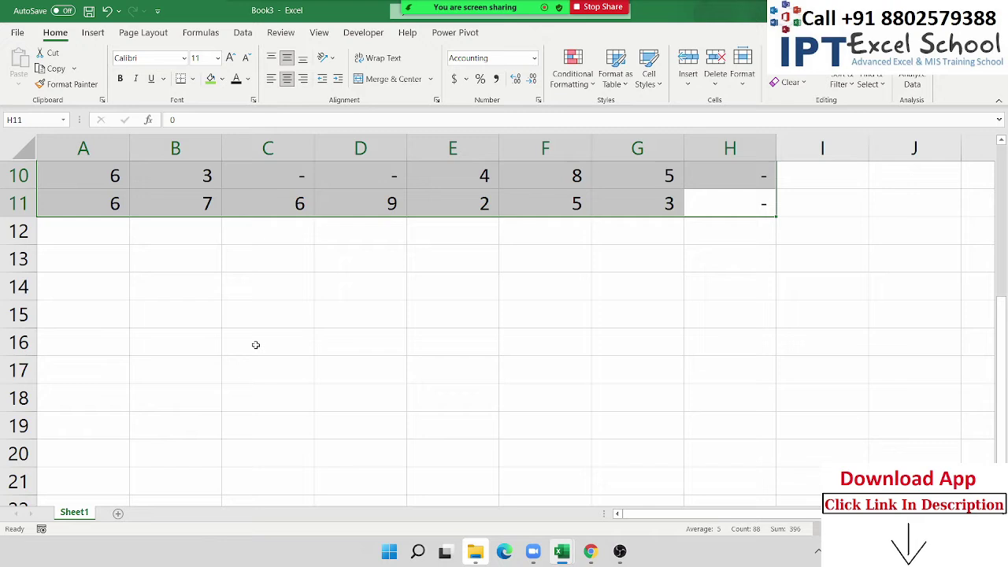
{"action": "left_click", "coordinate": [175, 307]}
{"action": "type", "text": "38"}
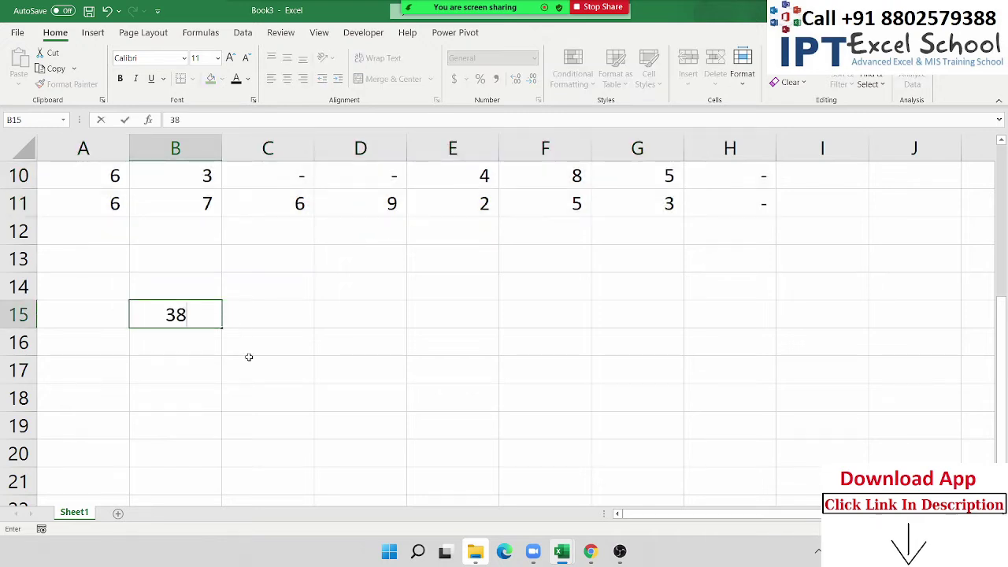
{"action": "type", "text": ":20"}
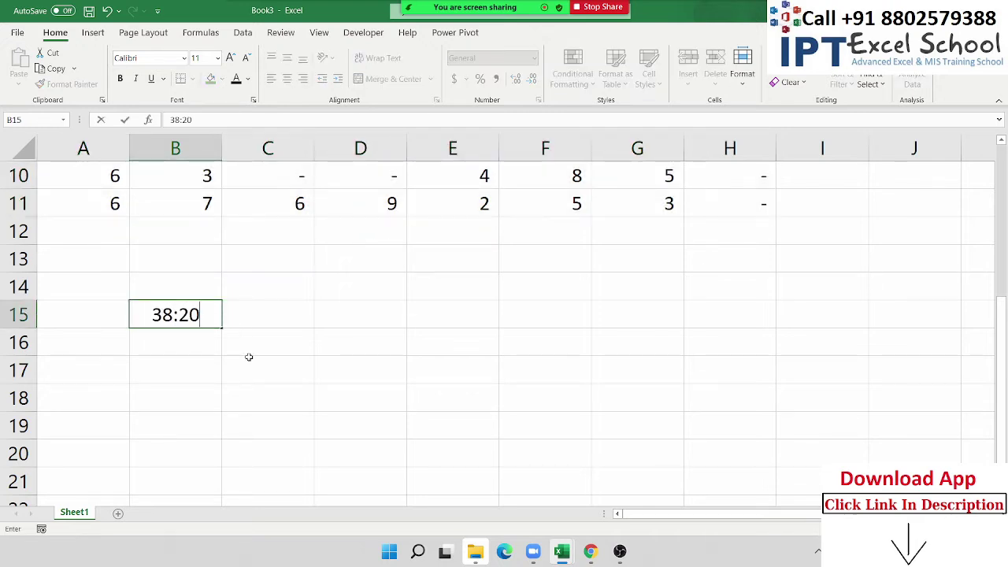
{"action": "type", "text": ":30"}
{"action": "key", "text": "Return"}
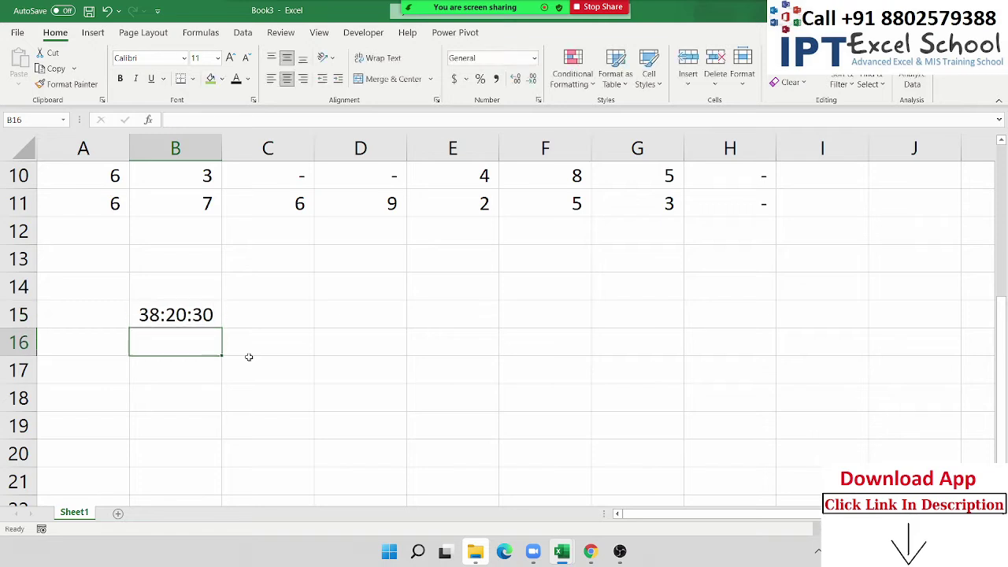
{"action": "key", "text": "Up"}
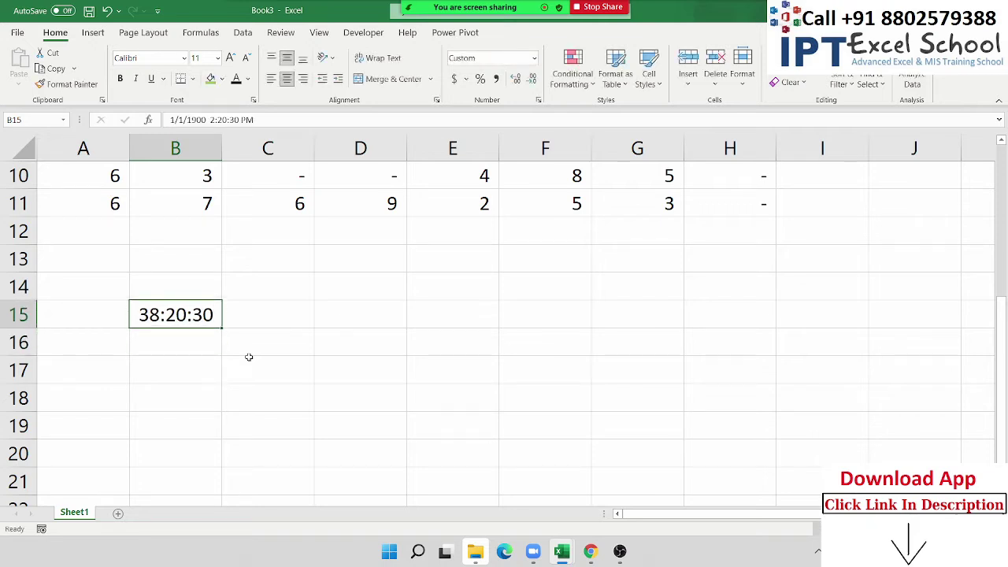
Step: Enter 655 in E13 and format it as Accounting with no currency symbol
{"action": "left_click", "coordinate": [438, 266]}
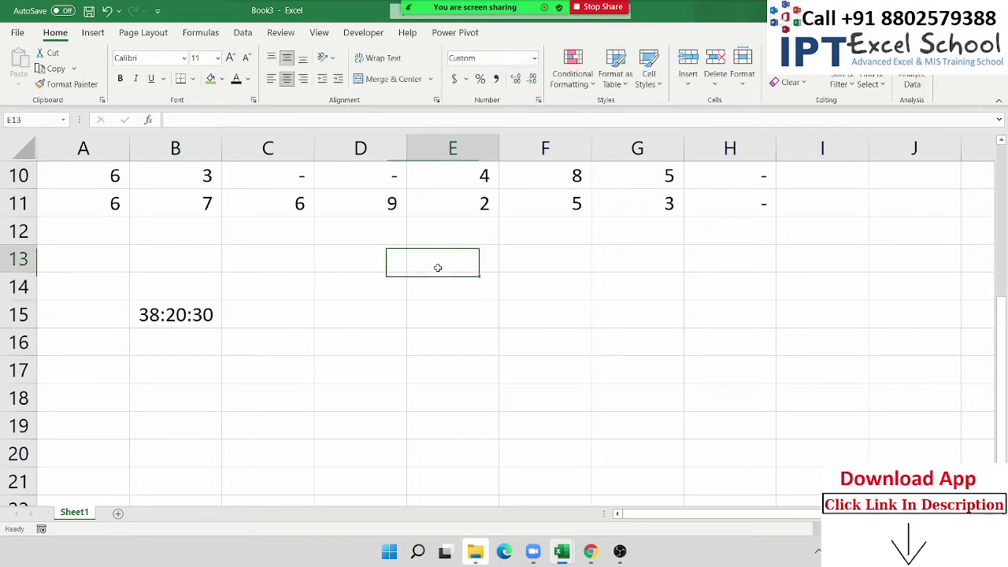
{"action": "type", "text": "655"}
{"action": "key", "text": "Return"}
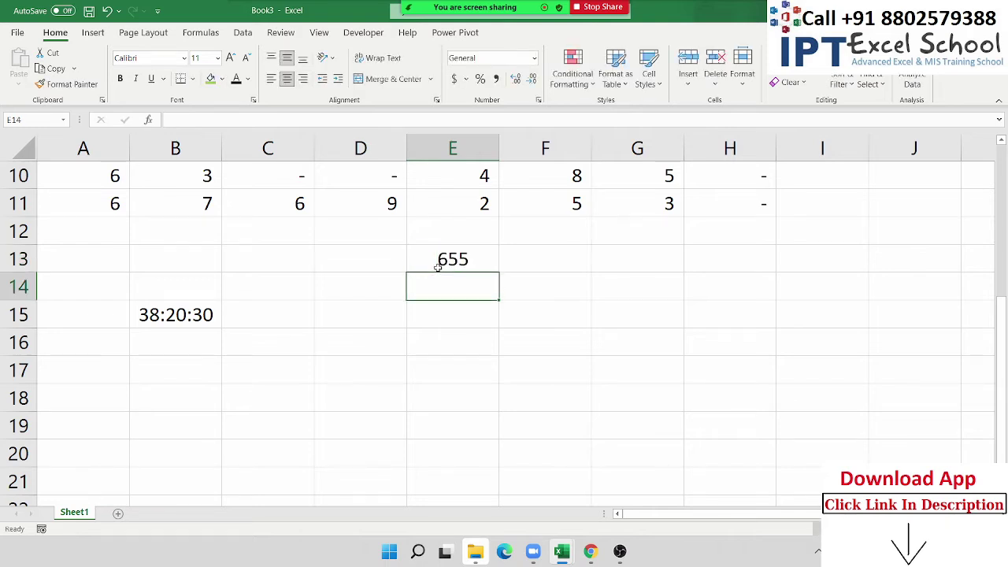
{"action": "left_click", "coordinate": [438, 264]}
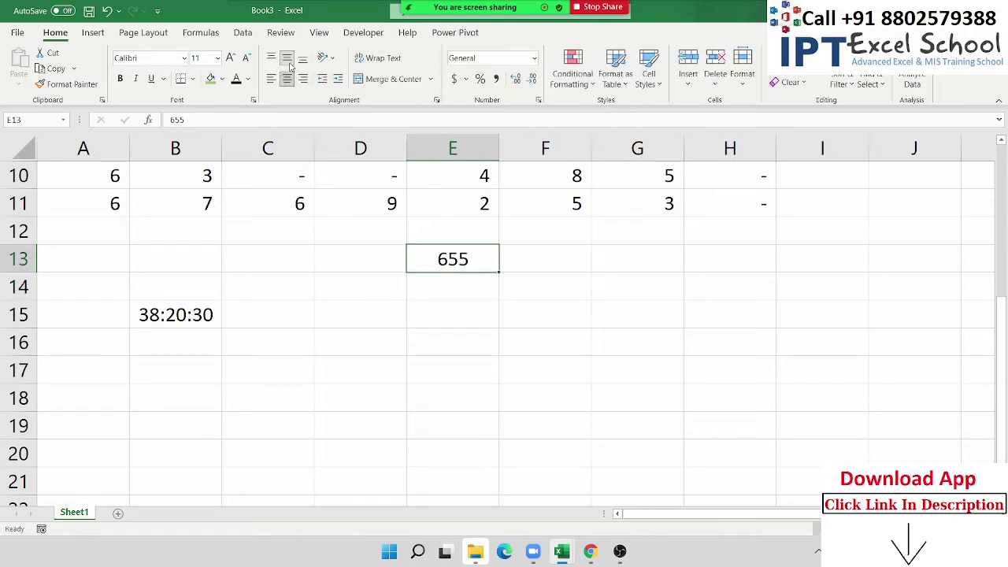
{"action": "right_click", "coordinate": [447, 265]}
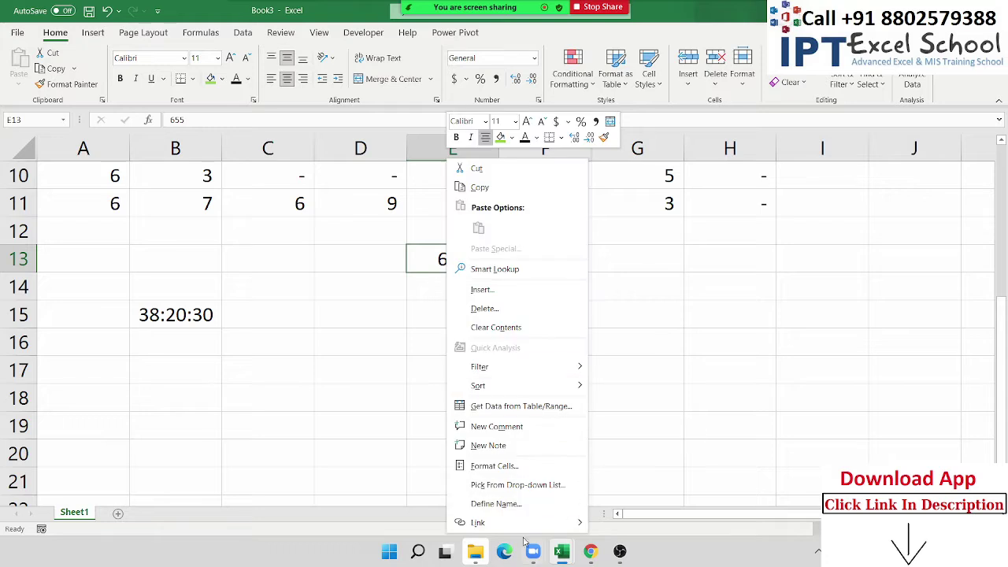
{"action": "left_click", "coordinate": [488, 466]}
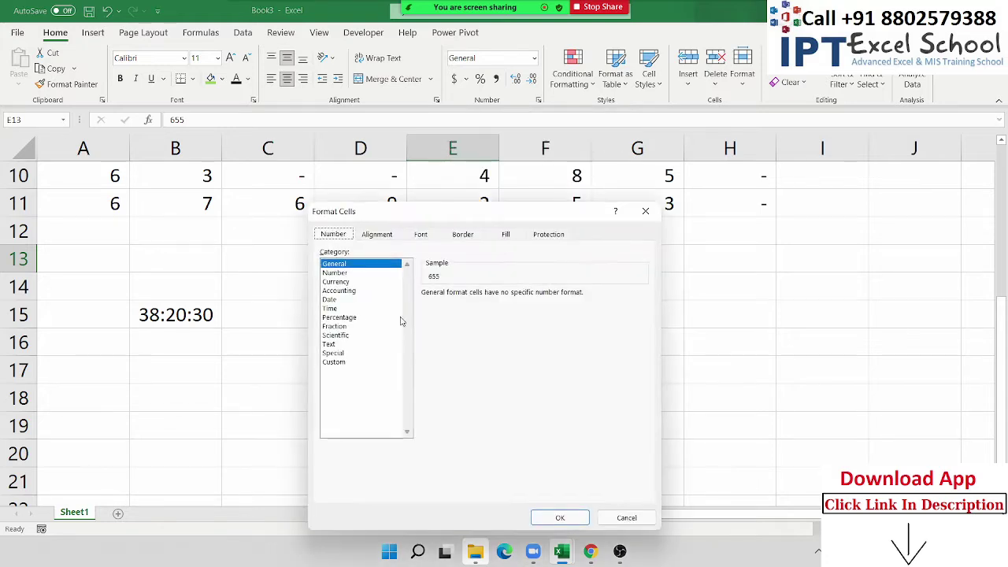
{"action": "left_click", "coordinate": [335, 293]}
{"action": "left_click", "coordinate": [488, 312]}
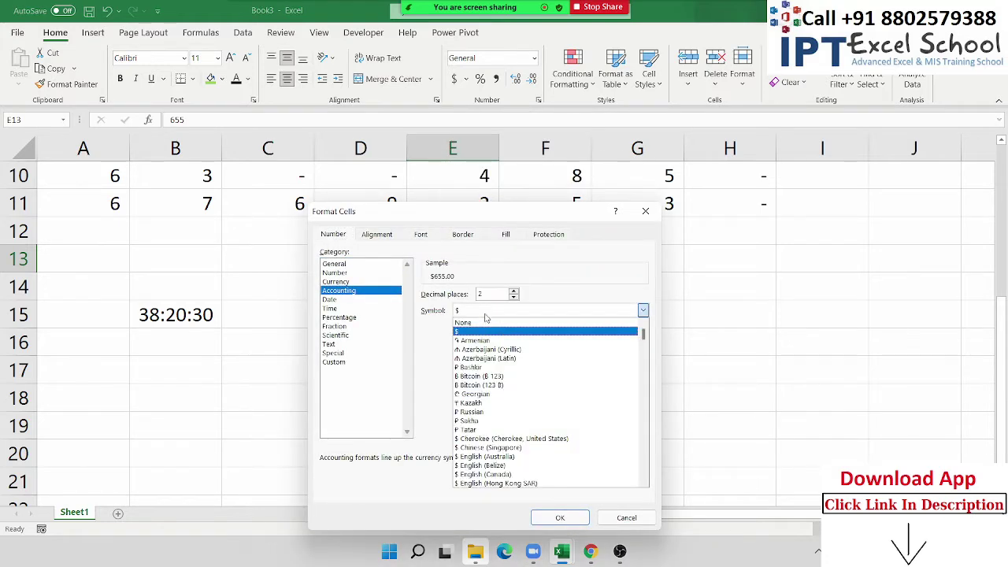
{"action": "left_click", "coordinate": [488, 328]}
{"action": "left_click", "coordinate": [560, 518]}
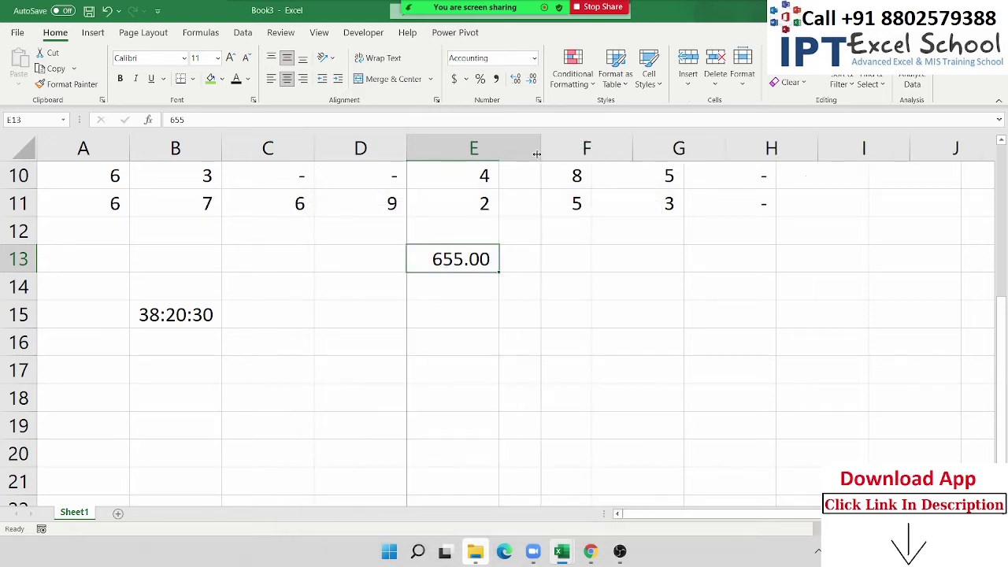
Step: Widen column E, undo it, and select the 38:20:30 cell B15
{"action": "left_click_drag", "start_coordinate": [498, 154], "coordinate": [536, 155]}
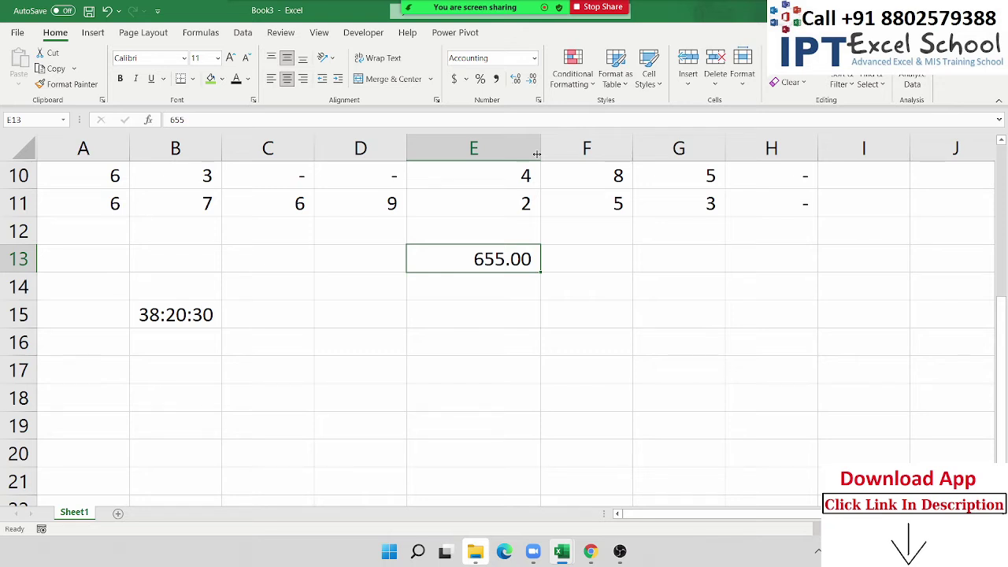
{"action": "key", "text": "ctrl+z"}
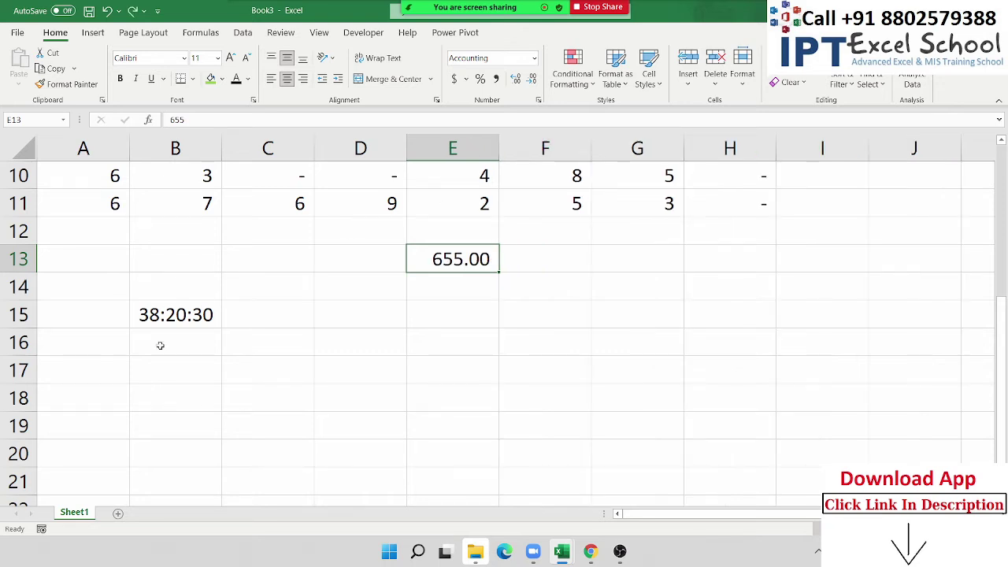
{"action": "scroll", "coordinate": [220, 389], "scroll_direction": "down", "scroll_amount": 1}
{"action": "left_click", "coordinate": [181, 236]}
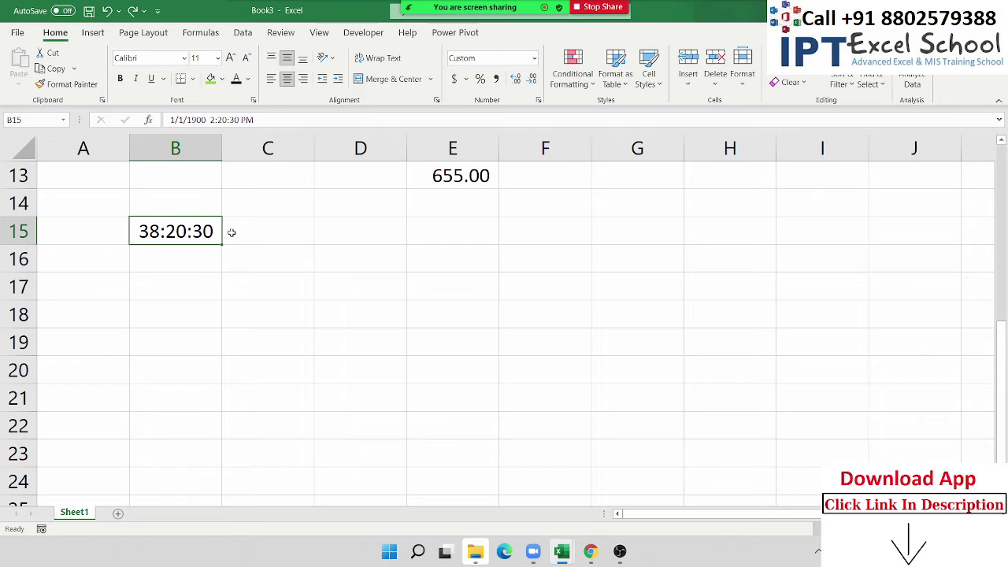
Step: Show B15's raw value as General, apply 37:30:55 elapsed-time format, then open Format Cells for B17
{"action": "left_click", "coordinate": [534, 58]}
{"action": "left_click", "coordinate": [521, 80]}
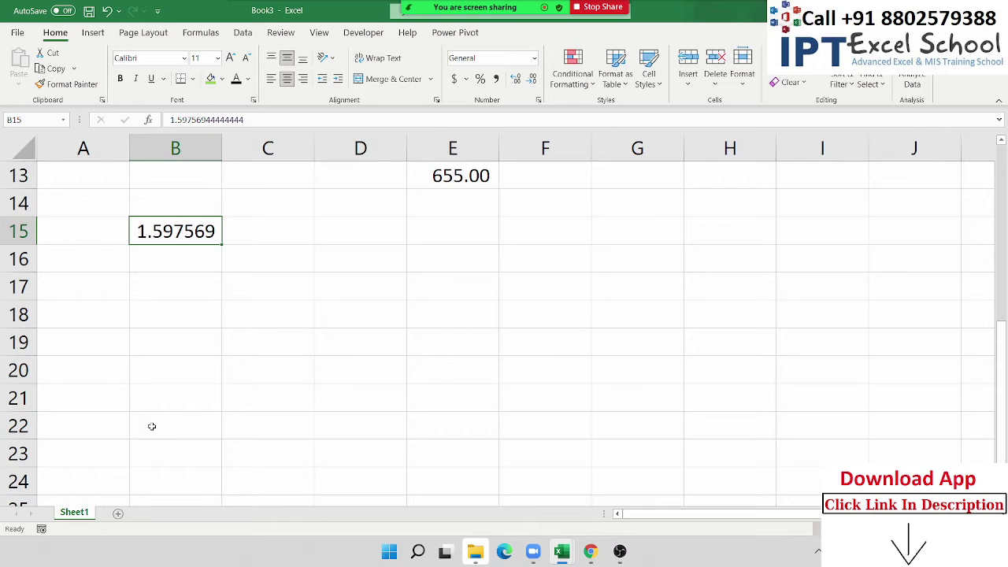
{"action": "left_click", "coordinate": [539, 100]}
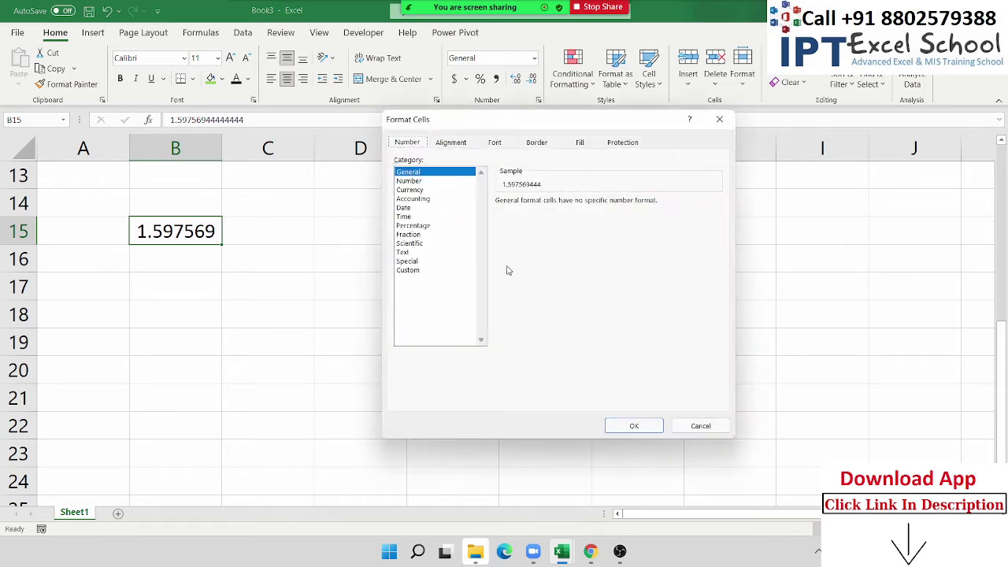
{"action": "left_click", "coordinate": [408, 219]}
{"action": "left_click", "coordinate": [523, 240]}
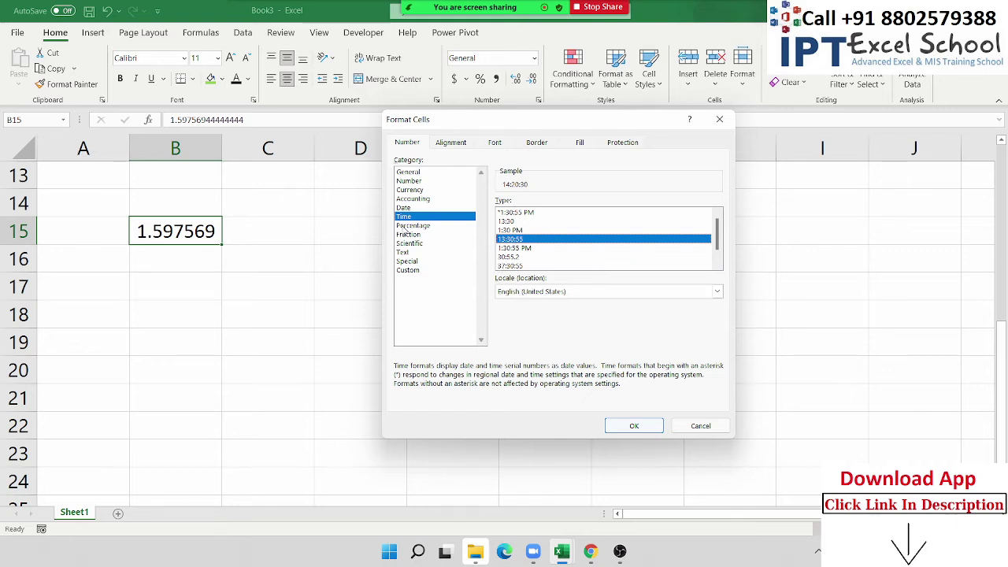
{"action": "left_click", "coordinate": [518, 266]}
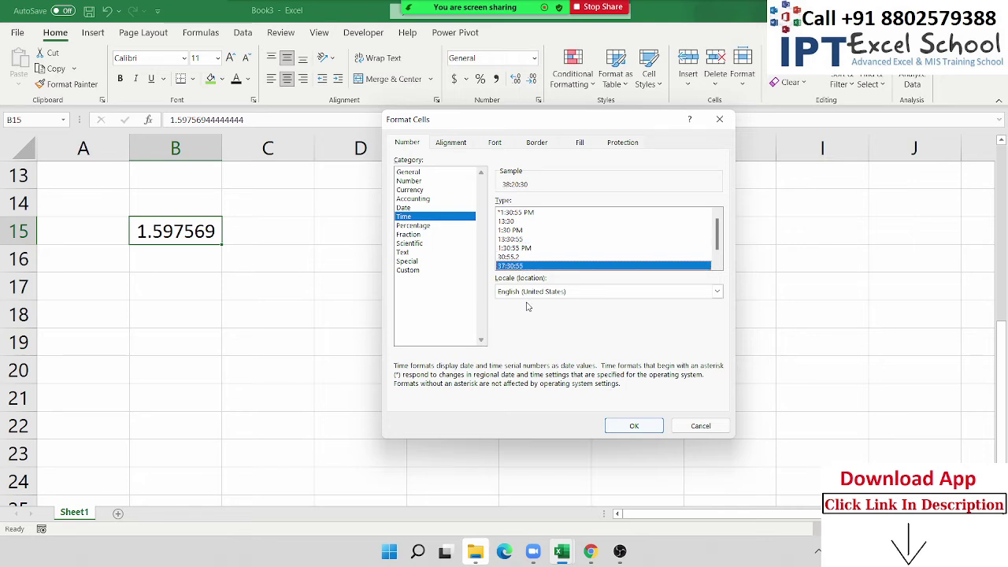
{"action": "left_click", "coordinate": [634, 426]}
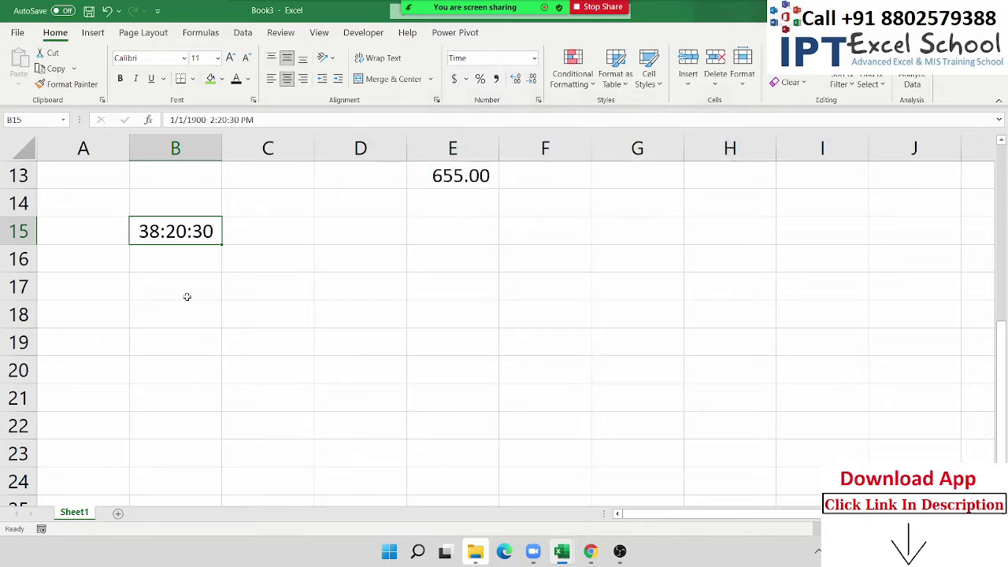
{"action": "left_click", "coordinate": [156, 285]}
{"action": "left_click", "coordinate": [539, 101]}
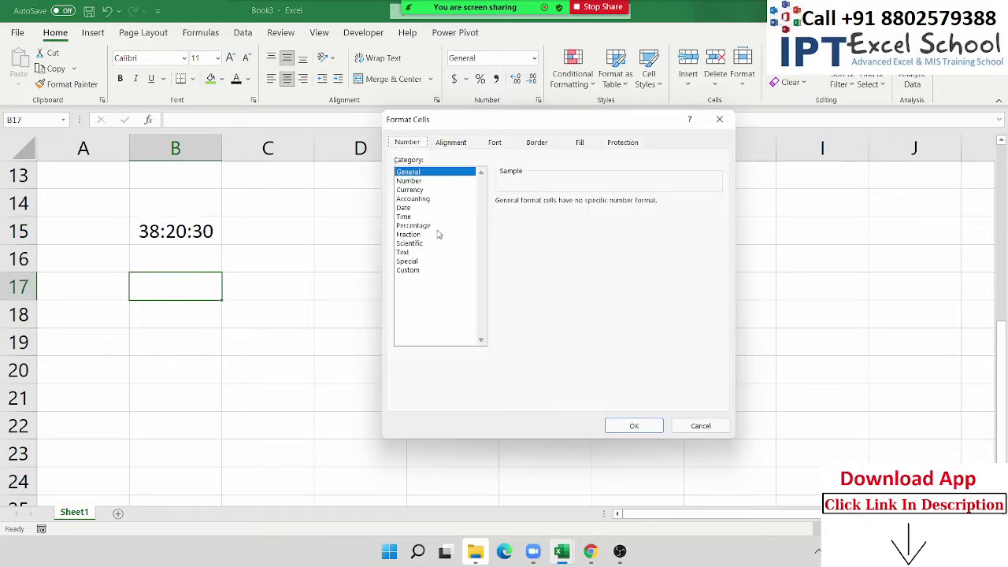
Step: Preview the Percentage and Fraction format options, then close Format Cells
{"action": "left_click", "coordinate": [412, 226]}
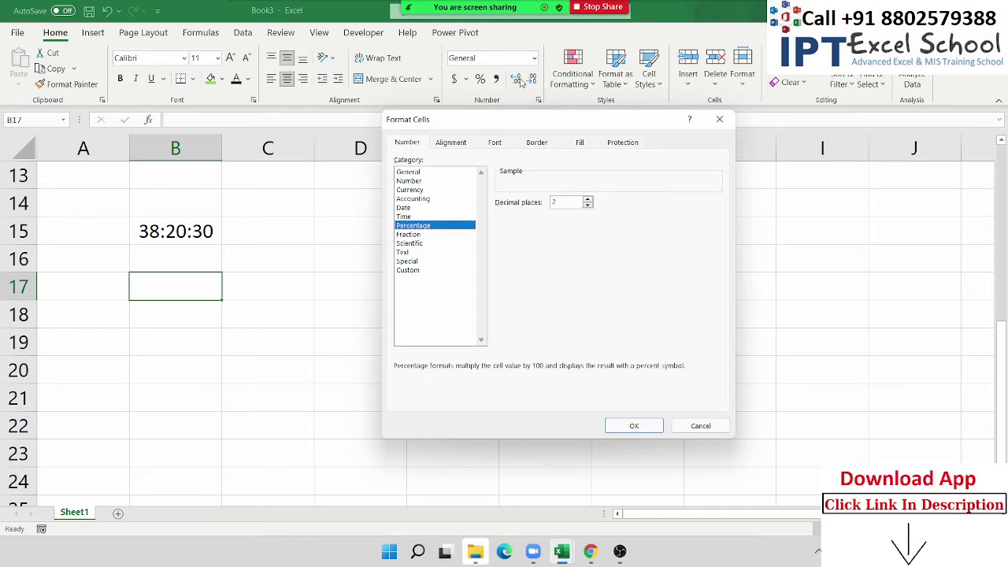
{"action": "left_click", "coordinate": [407, 235]}
{"action": "key", "text": "Escape"}
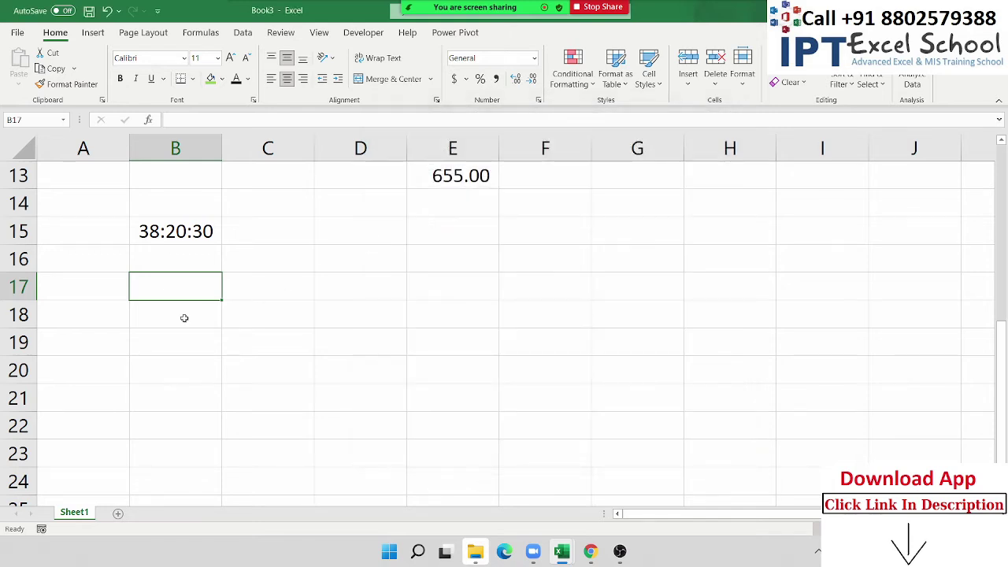
Step: Enter 2.5 in B18 and format it as a Fraction As halves
{"action": "left_click", "coordinate": [184, 317]}
{"action": "type", "text": "2.5"}
{"action": "key", "text": "ctrl+Return"}
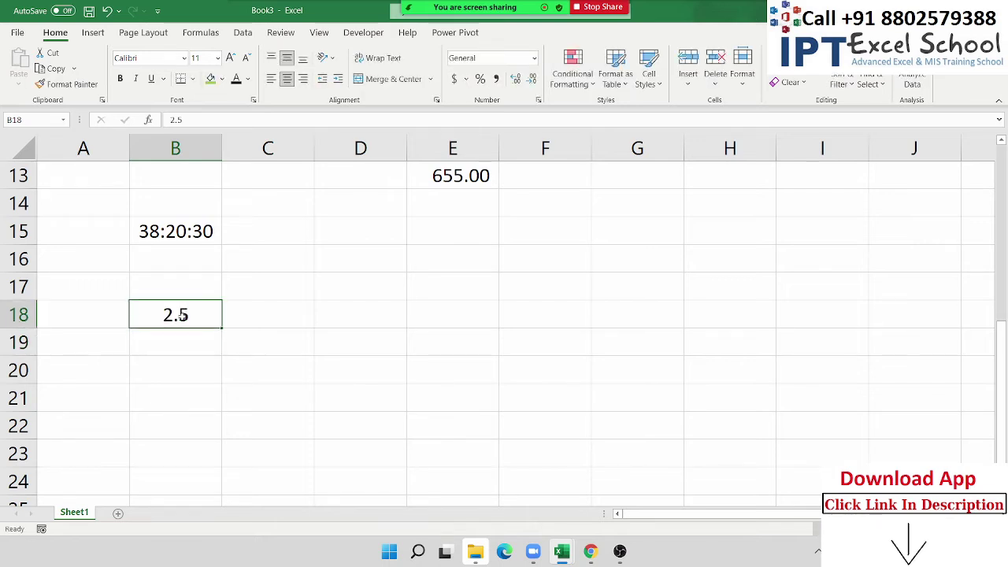
{"action": "left_click", "coordinate": [539, 101]}
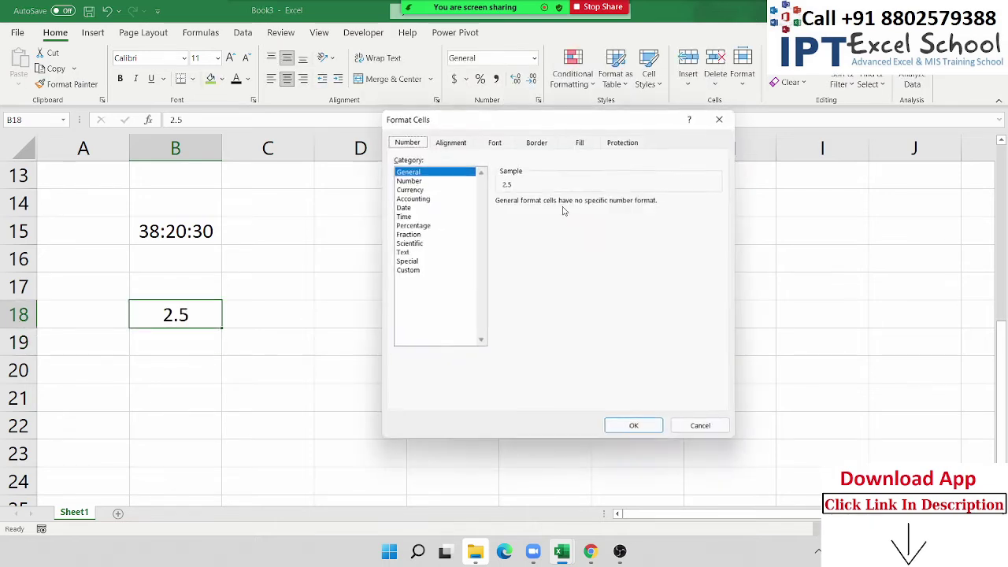
{"action": "left_click", "coordinate": [409, 234]}
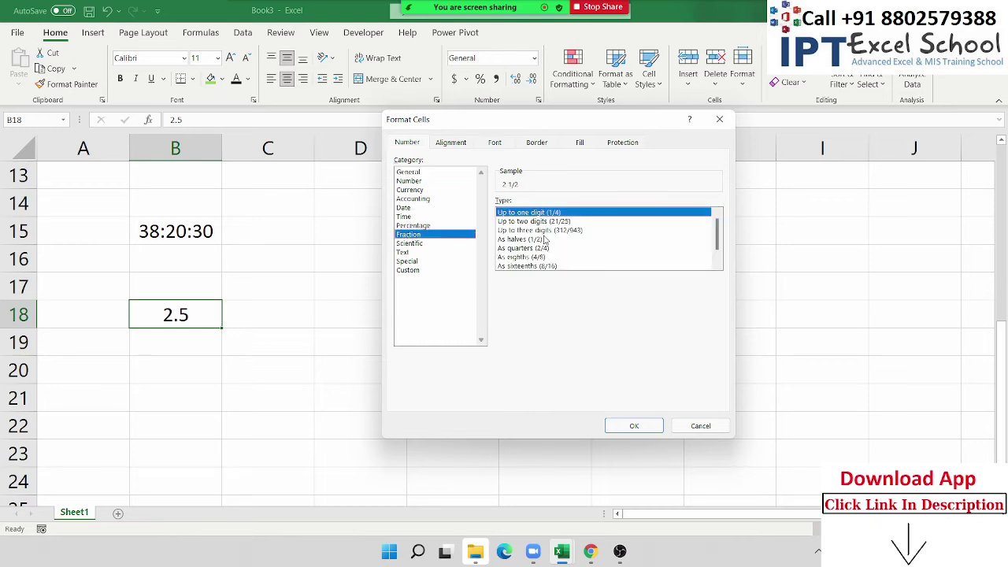
{"action": "left_click", "coordinate": [540, 240]}
{"action": "left_click", "coordinate": [636, 426]}
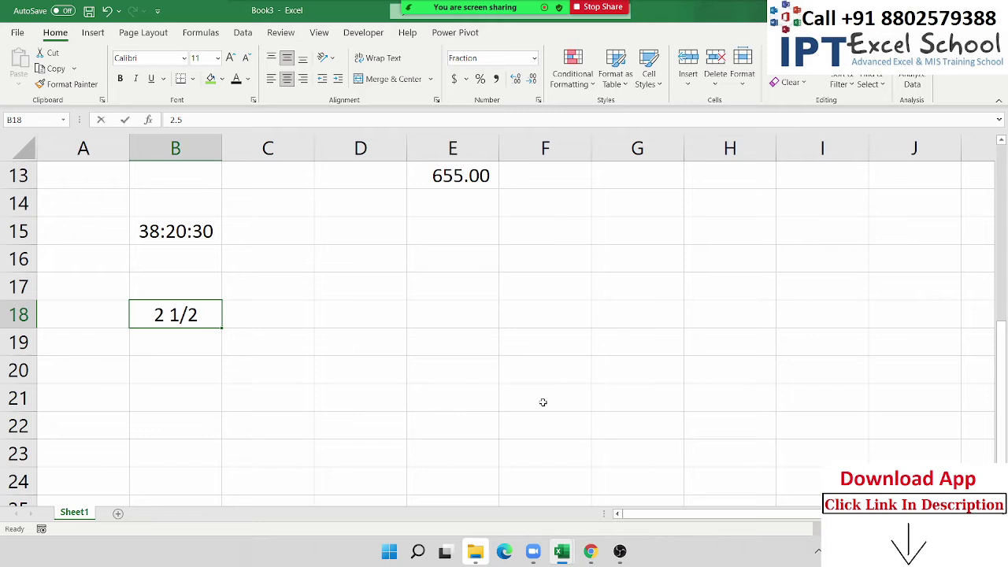
Step: Replace B18 with 2.75 and change the fraction type to Up to one digit
{"action": "type", "text": "2.75"}
{"action": "key", "text": "Return"}
{"action": "key", "text": "Up"}
{"action": "left_click", "coordinate": [539, 100]}
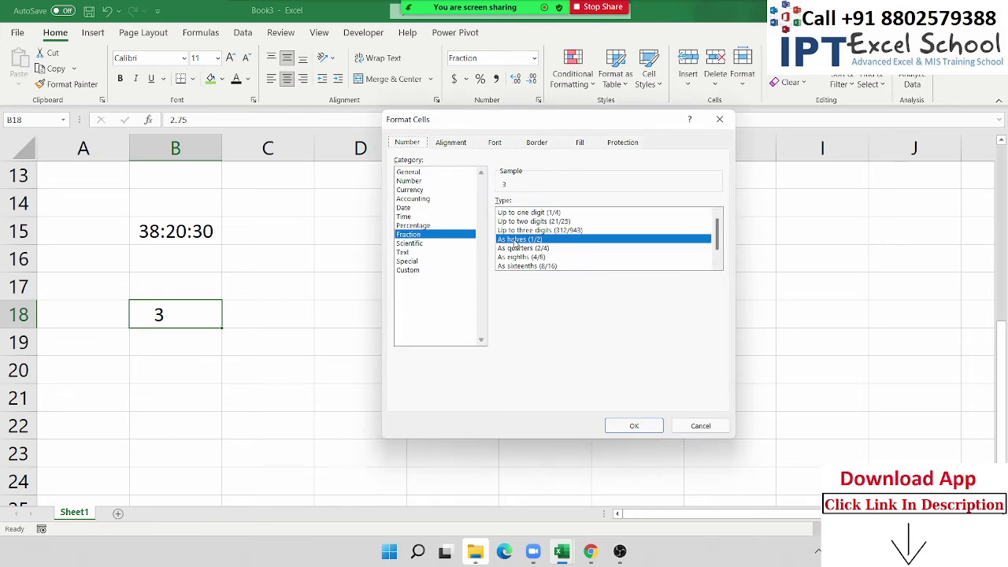
{"action": "left_click", "coordinate": [528, 213]}
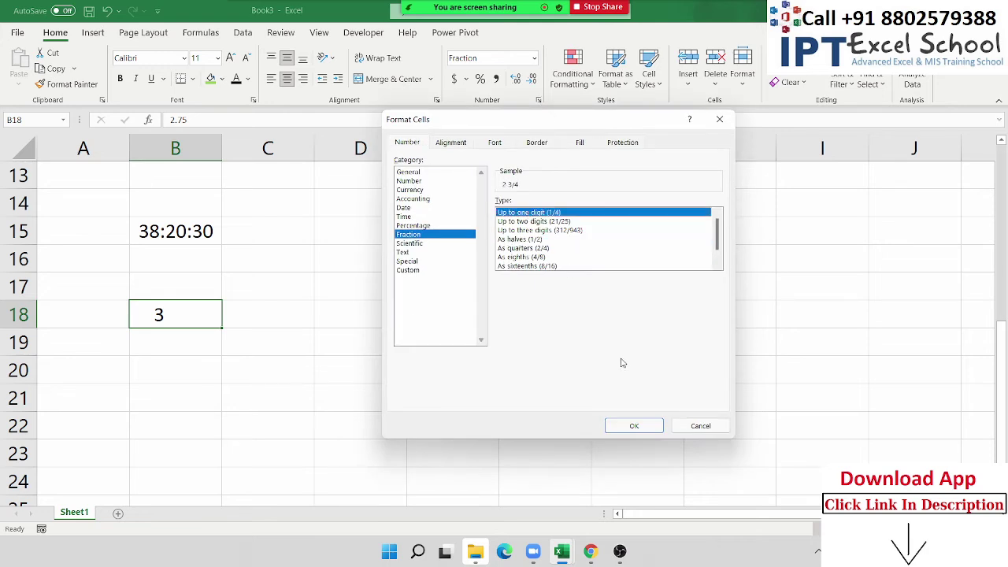
{"action": "left_click", "coordinate": [634, 426]}
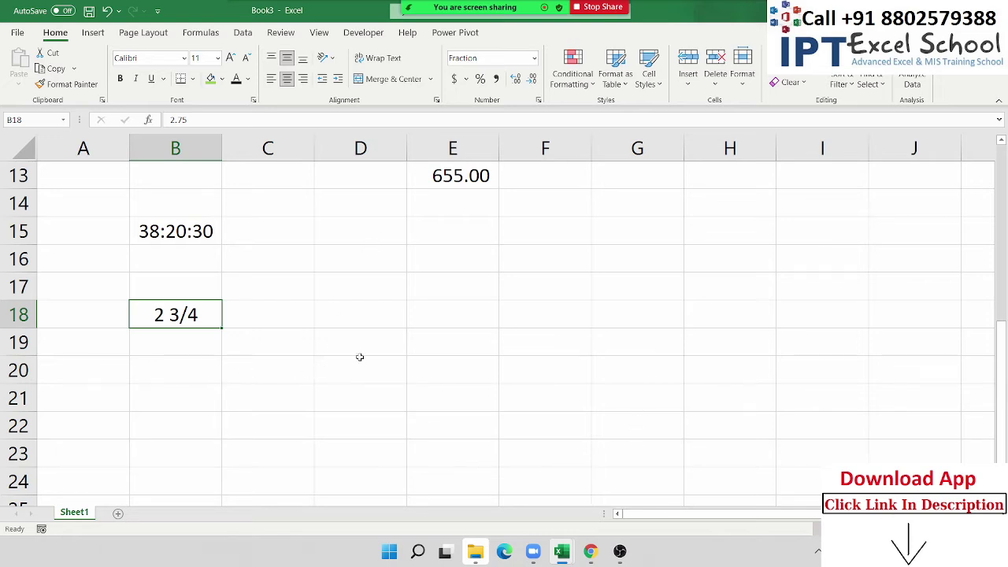
Step: Add a new Sheet2 with headings Chq in A1 and A/c in B1
{"action": "scroll", "coordinate": [177, 351], "scroll_direction": "down", "scroll_amount": 2}
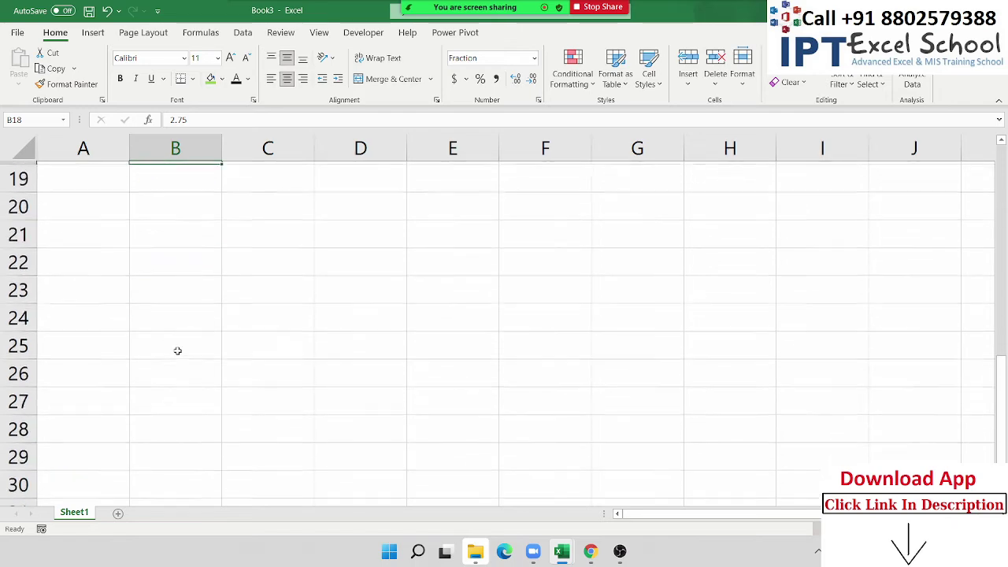
{"action": "scroll", "coordinate": [131, 263], "scroll_direction": "up", "scroll_amount": 4}
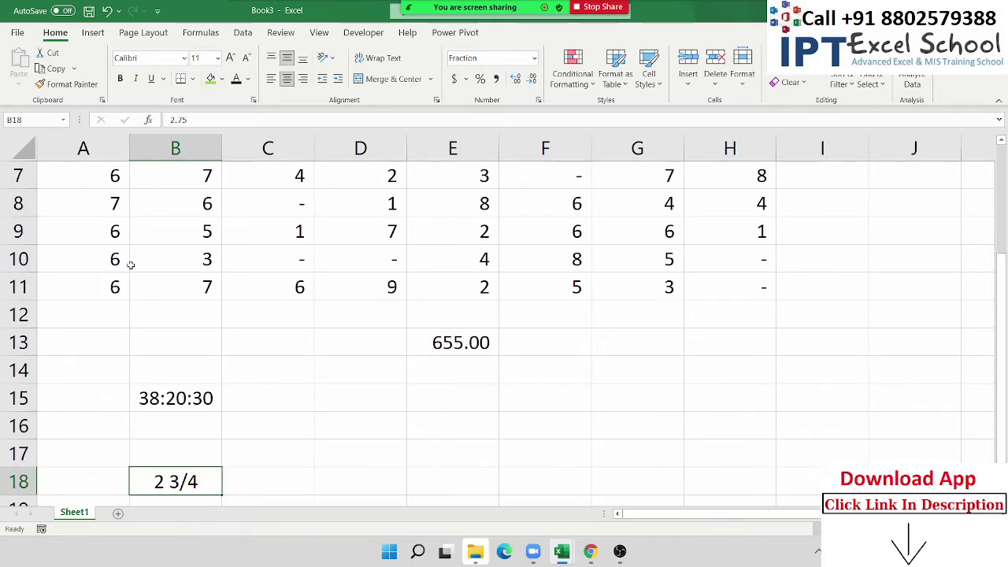
{"action": "scroll", "coordinate": [165, 360], "scroll_direction": "up", "scroll_amount": 2}
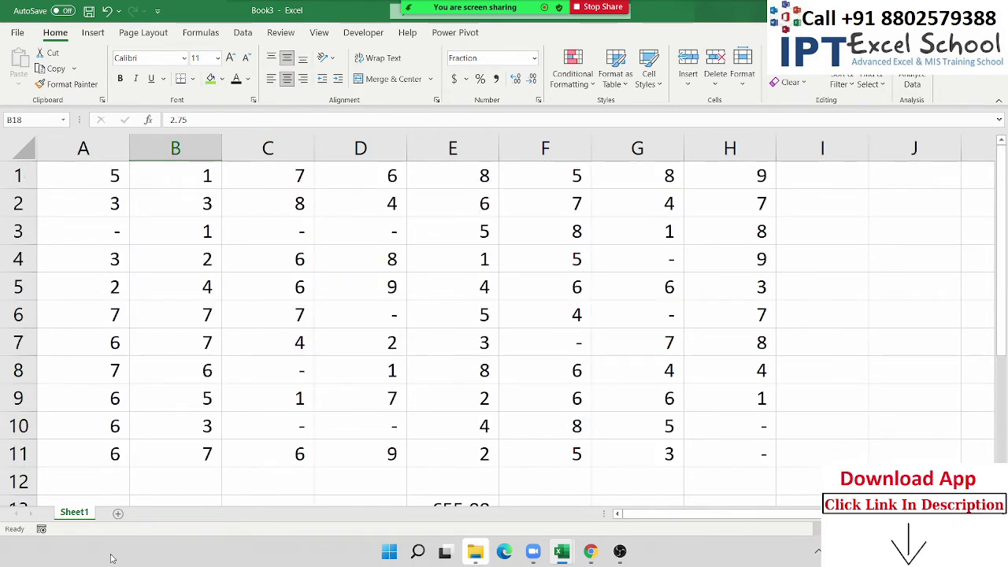
{"action": "left_click", "coordinate": [118, 515]}
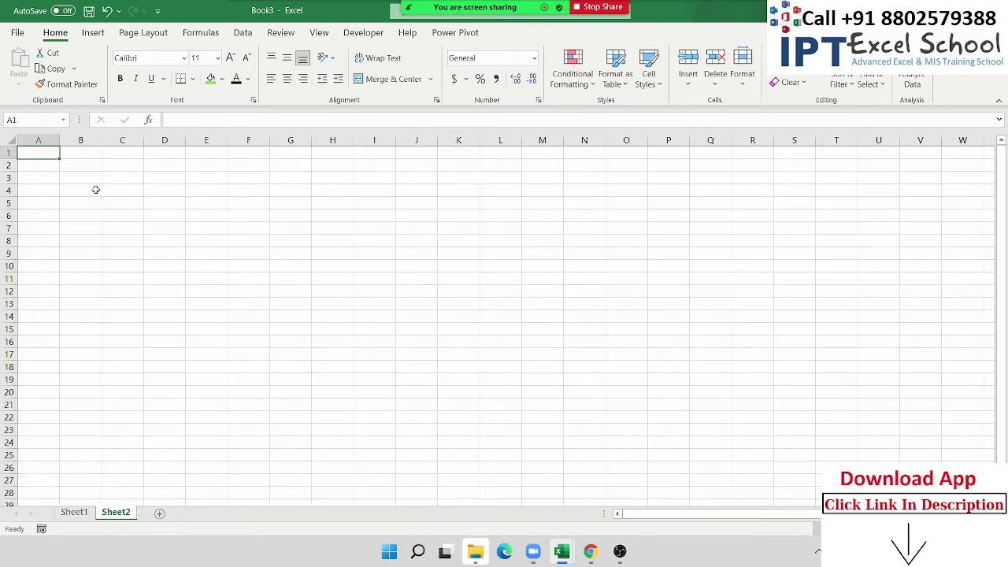
{"action": "scroll", "coordinate": [73, 252], "scroll_direction": "up", "scroll_amount": 2}
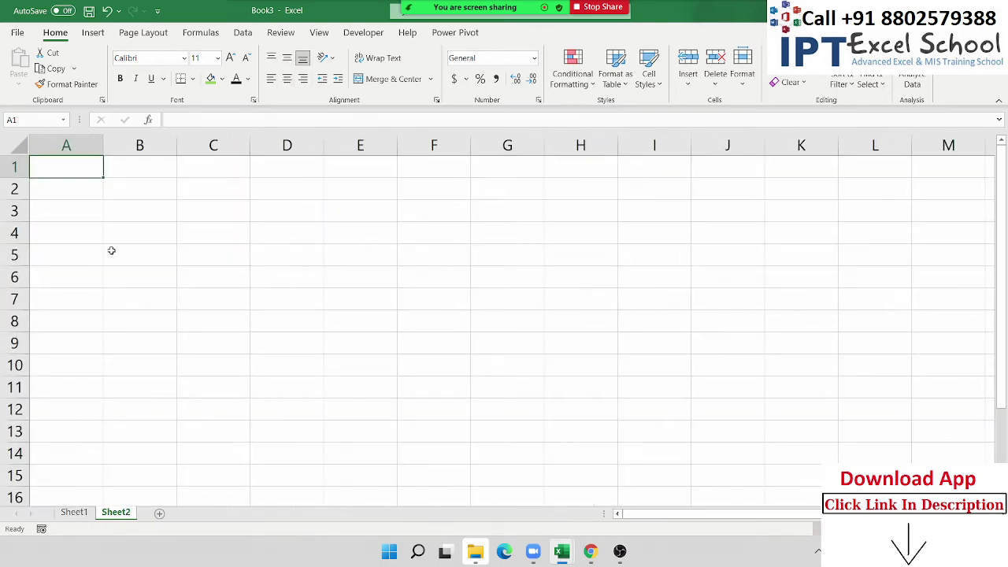
{"action": "left_click", "coordinate": [81, 173]}
{"action": "type", "text": "Chq"}
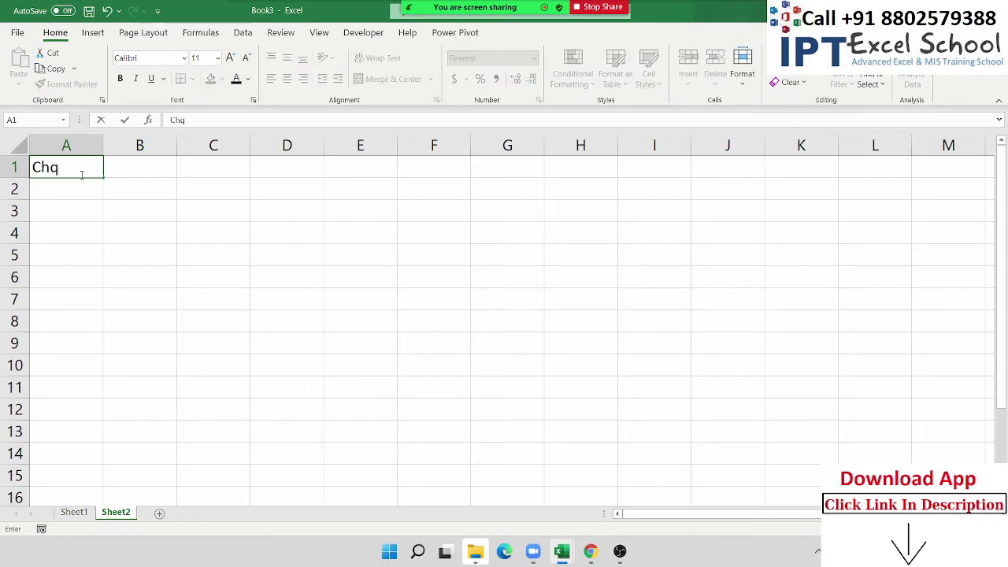
{"action": "key", "text": "Return"}
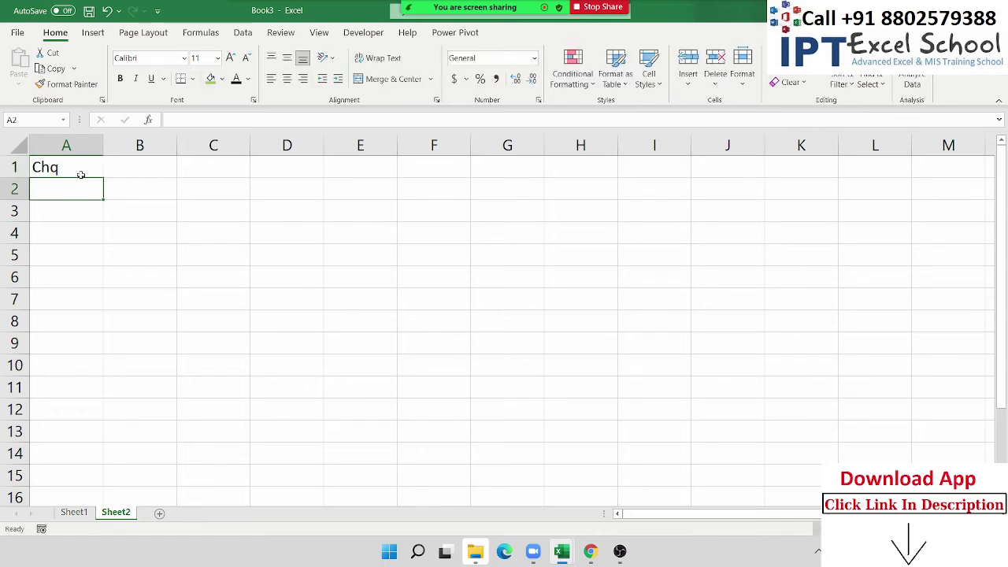
{"action": "key", "text": "Up"}
{"action": "key", "text": "Right"}
{"action": "type", "text": "A"}
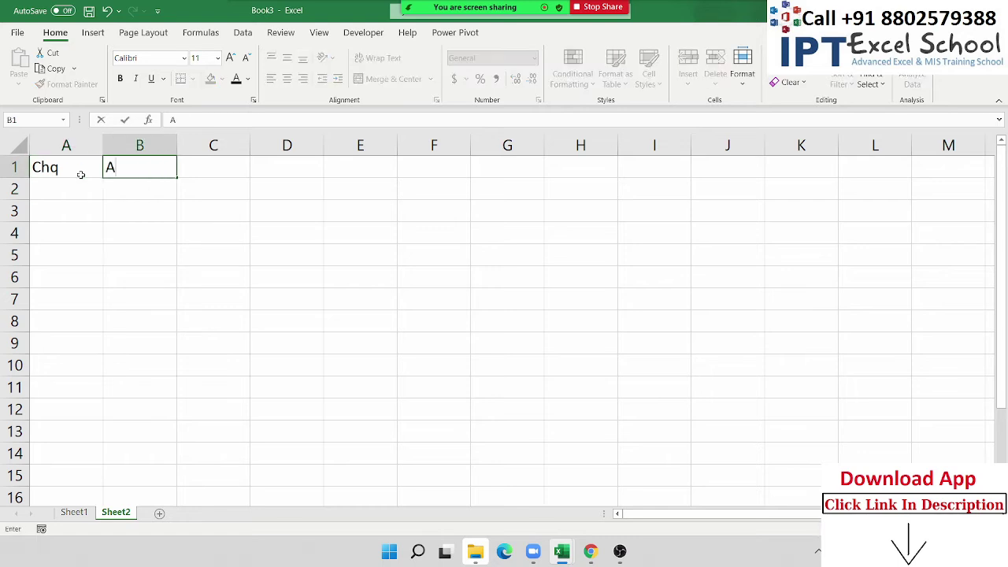
{"action": "type", "text": "/c"}
{"action": "key", "text": "Return"}
Step: Try cheque numbers 0001236 and then 012356 in A2
{"action": "key", "text": "Left"}
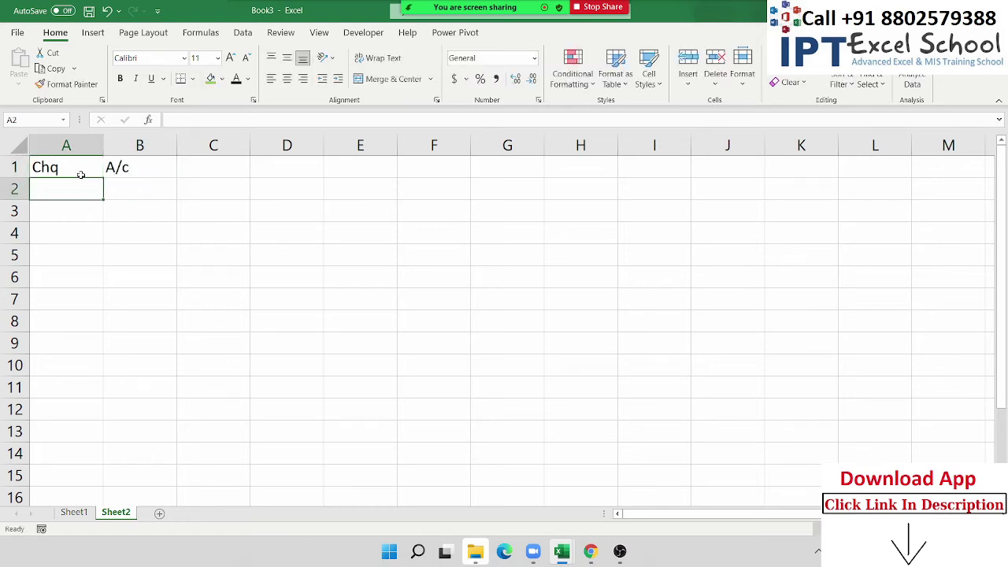
{"action": "type", "text": "0001"}
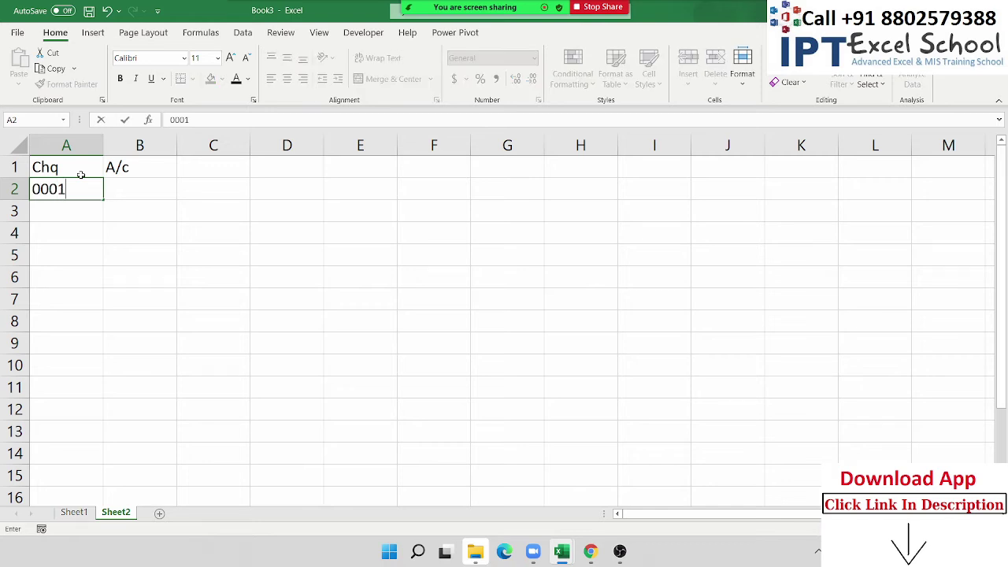
{"action": "type", "text": "236"}
{"action": "key", "text": "Return"}
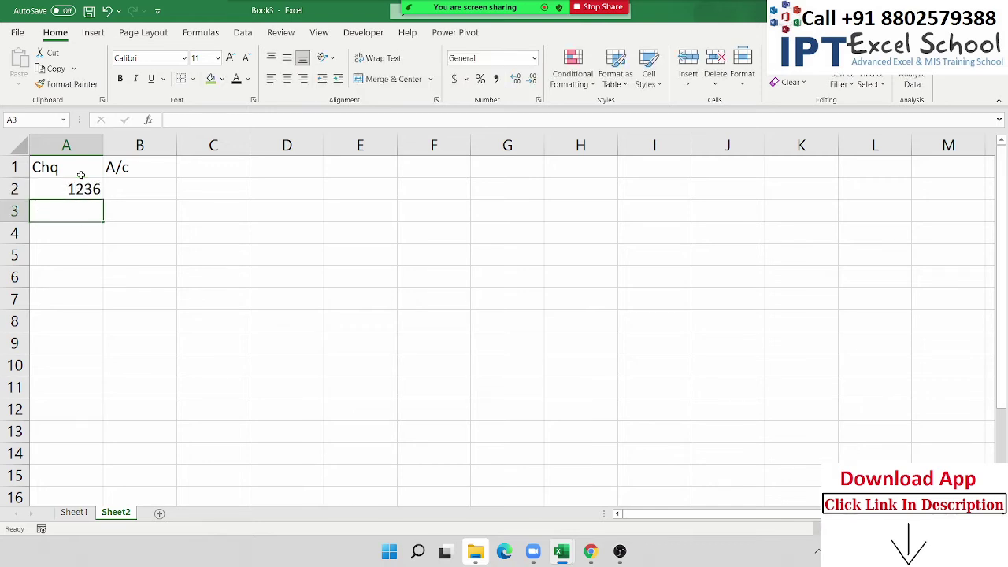
{"action": "key", "text": "Up"}
{"action": "key", "text": "Delete"}
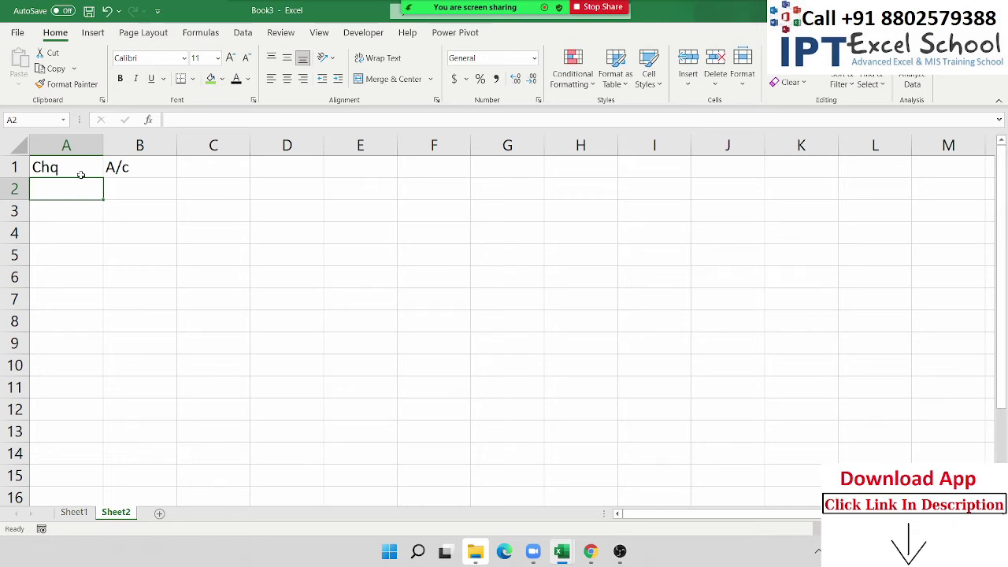
{"action": "type", "text": "012356"}
{"action": "key", "text": "Return"}
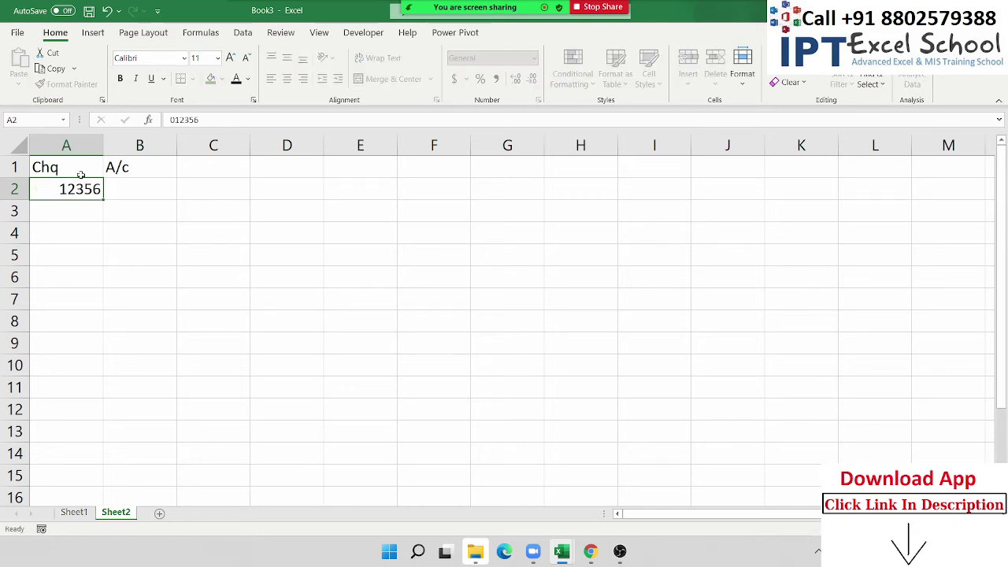
Step: Enter a long account number in B2, then replace it with an even longer one
{"action": "key", "text": "Up"}
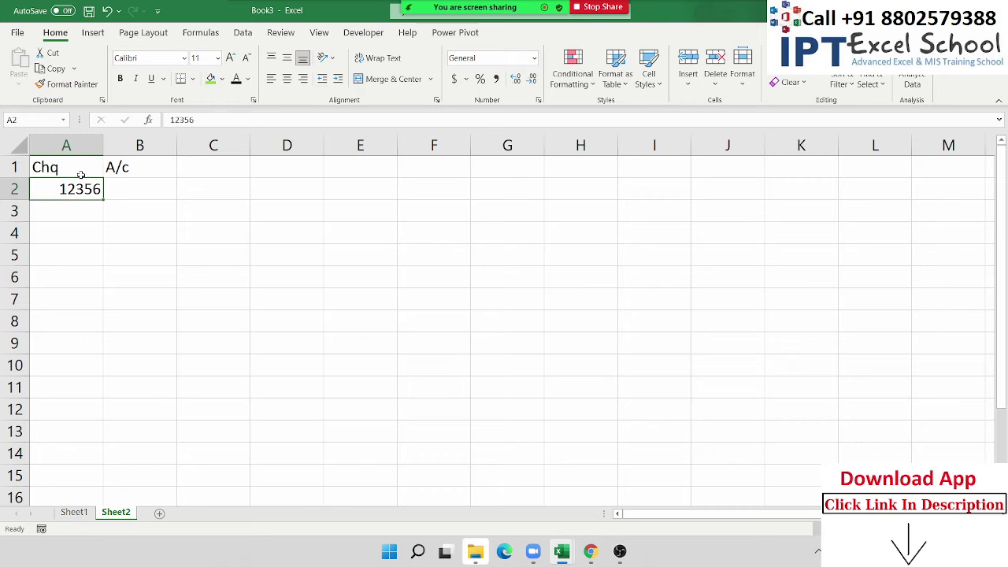
{"action": "key", "text": "Right"}
{"action": "type", "text": "13136541"}
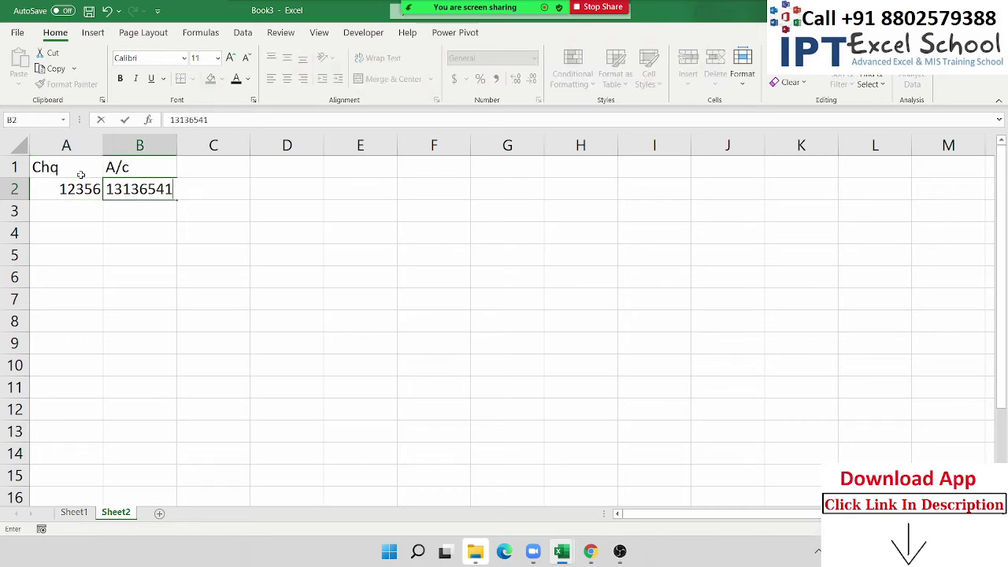
{"action": "type", "text": "231545"}
{"action": "key", "text": "Return"}
{"action": "key", "text": "Up"}
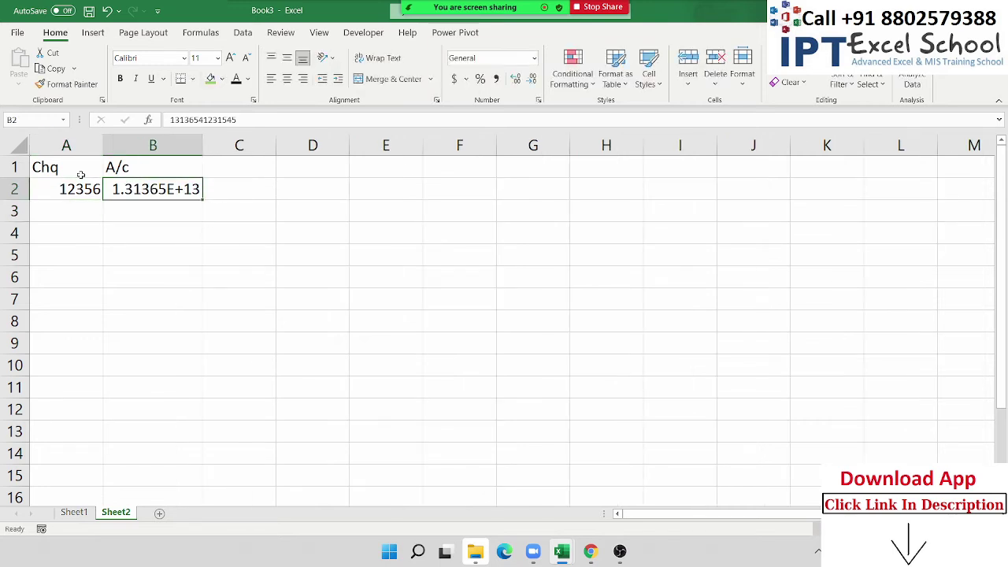
{"action": "type", "text": "543132156"}
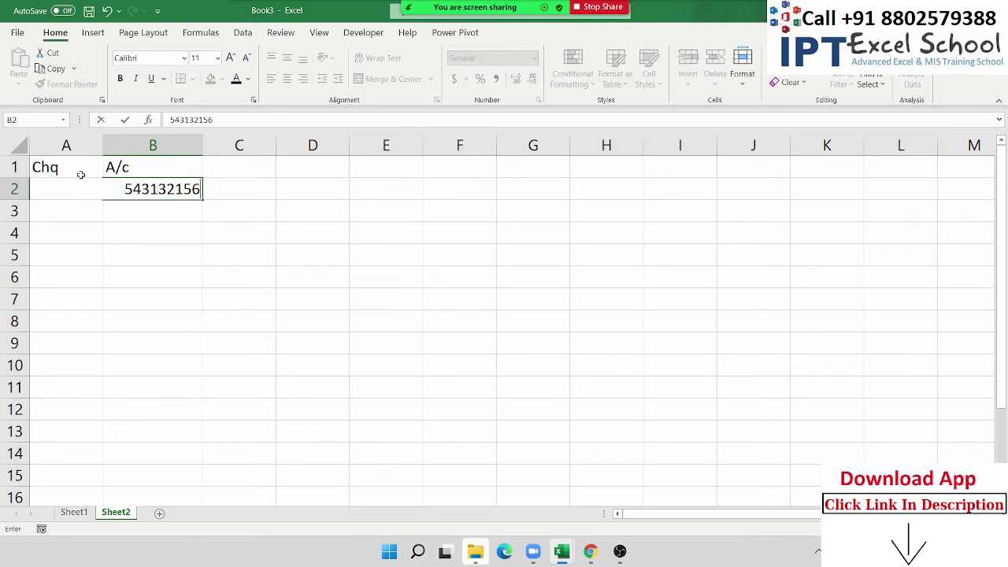
{"action": "type", "text": "465132536"}
{"action": "key", "text": "Return"}
Step: Inspect the trailing zeros stored in B2, then clear B2 and A2
{"action": "key", "text": "Up"}
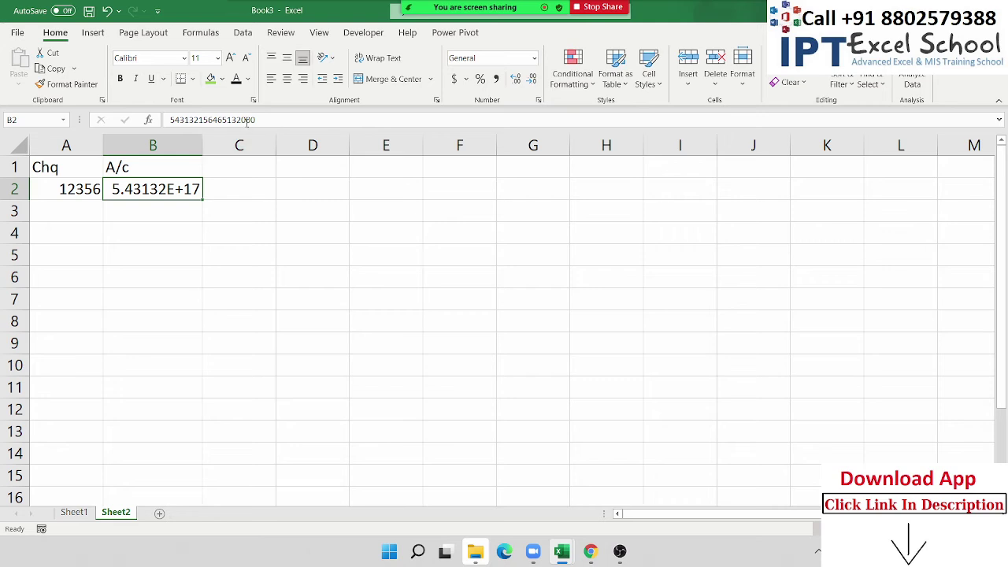
{"action": "left_click_drag", "start_coordinate": [245, 120], "coordinate": [312, 123]}
{"action": "key", "text": "Escape"}
{"action": "key", "text": "Delete"}
{"action": "key", "text": "Left"}
{"action": "key", "text": "Delete"}
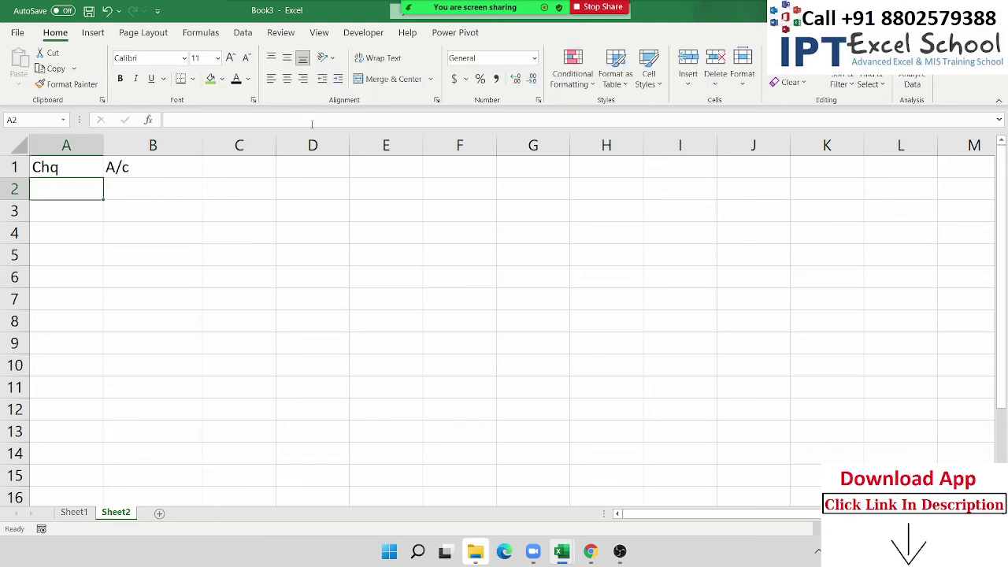
Step: Enter '0012365 in A2 and a long apostrophe-prefixed account number in B2 as text
{"action": "type", "text": "'"}
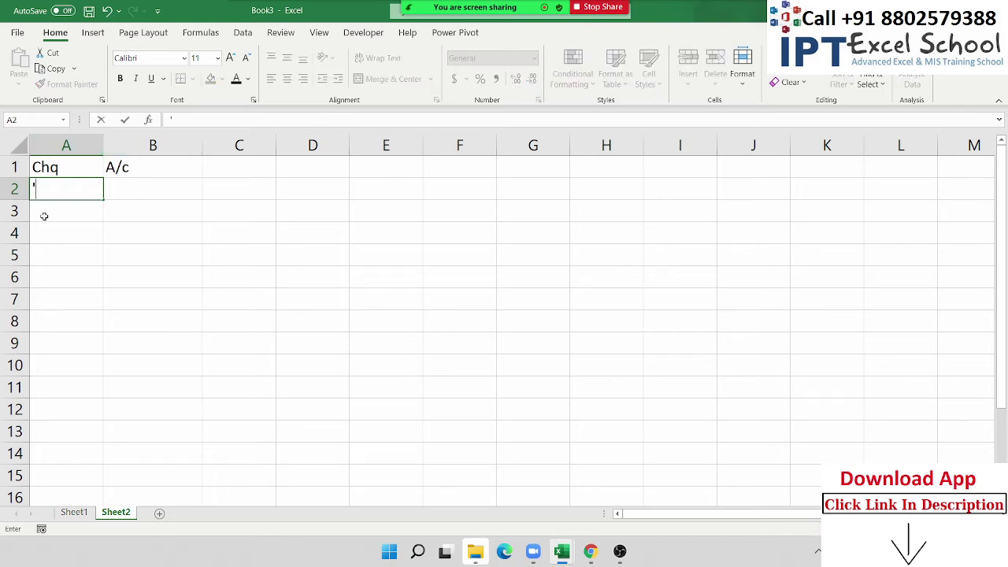
{"action": "type", "text": "00"}
{"action": "type", "text": "12365"}
{"action": "key", "text": "Return"}
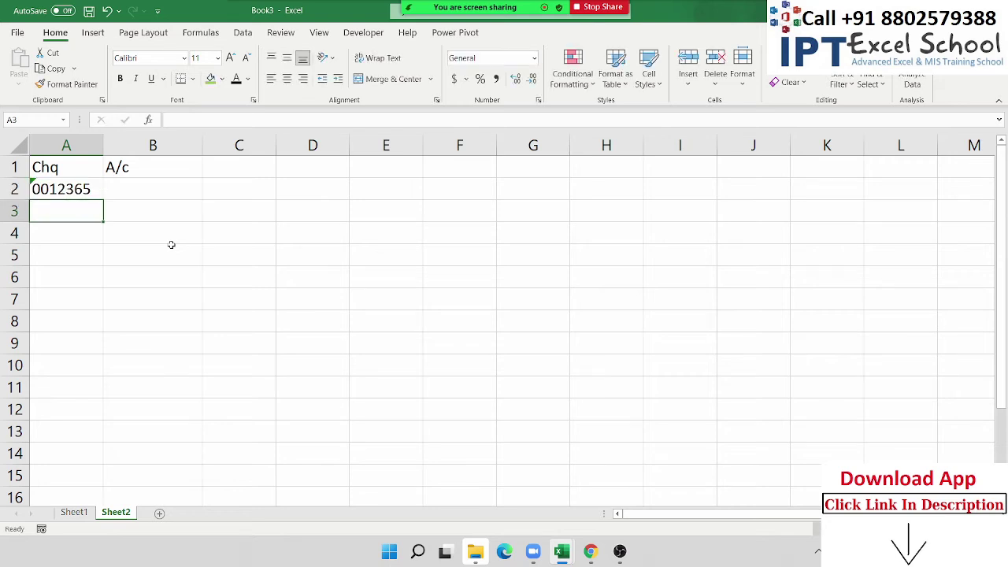
{"action": "key", "text": "Up"}
{"action": "key", "text": "Right"}
{"action": "type", "text": "'"}
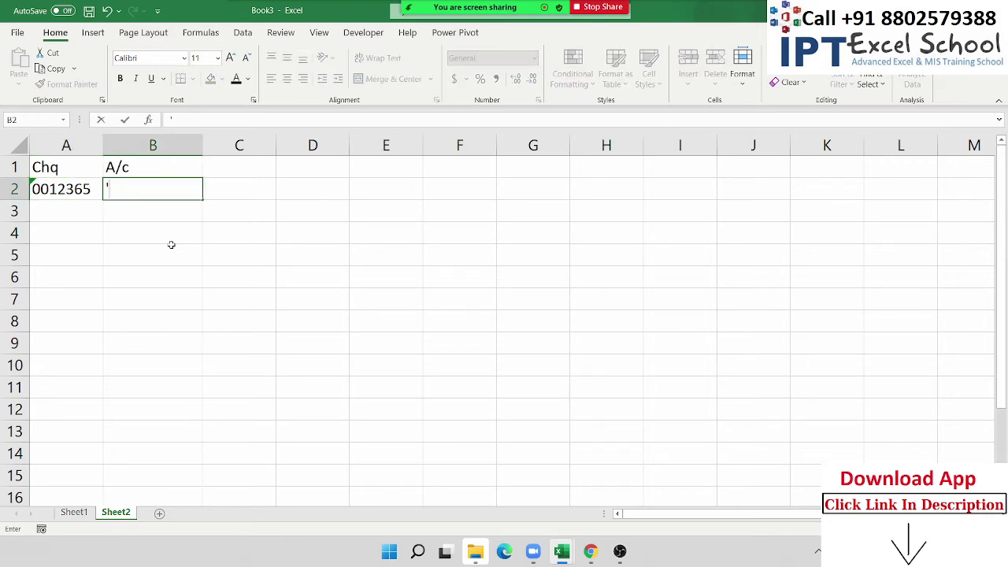
{"action": "type", "text": "31.0032165132"}
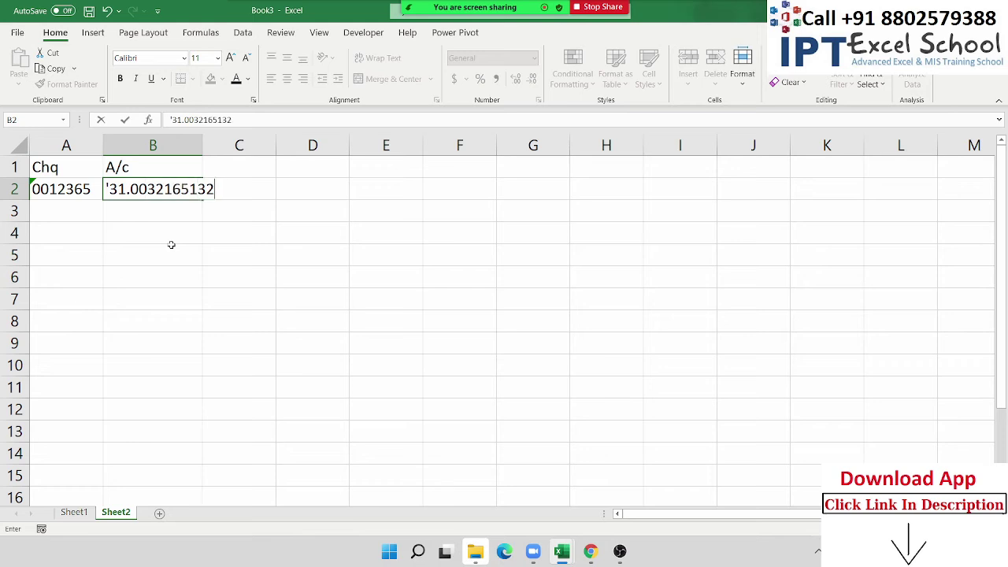
{"action": "type", "text": "03246513214613256"}
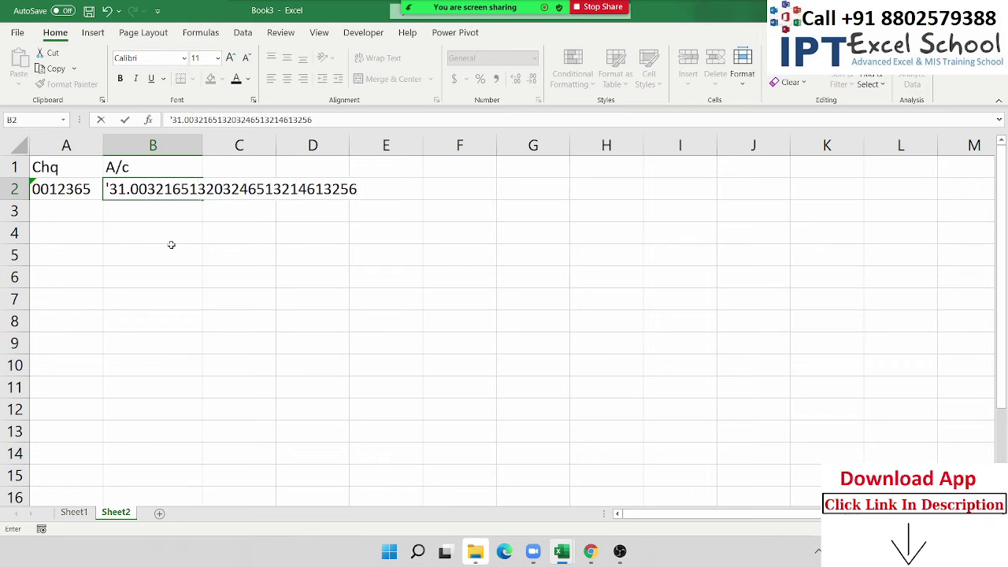
{"action": "key", "text": "Return"}
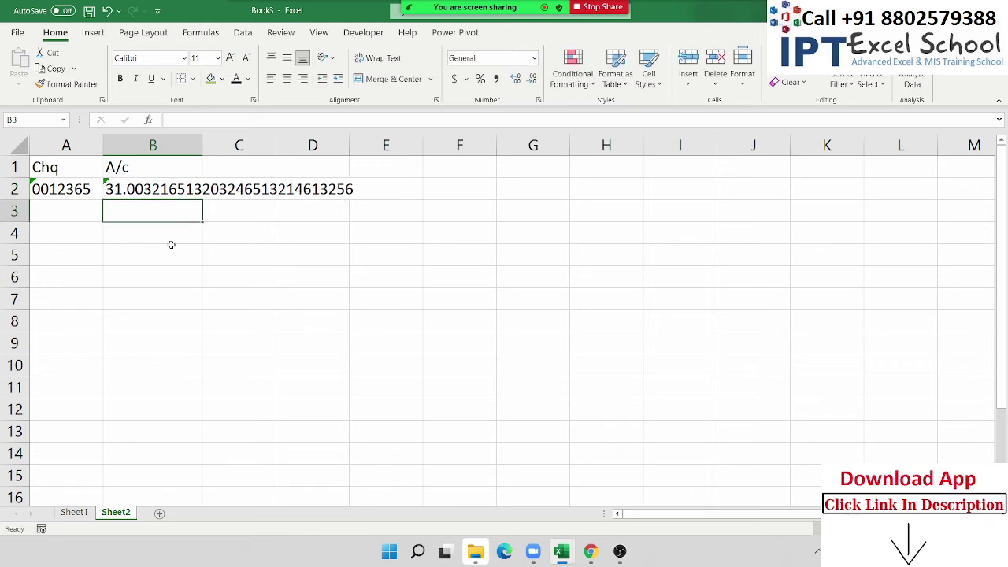
Step: Delete the long account entry in B2 and the 0012365 entry in A2
{"action": "key", "text": "Left"}
{"action": "key", "text": "shift+Down"}
{"action": "key", "text": "shift+Down"}
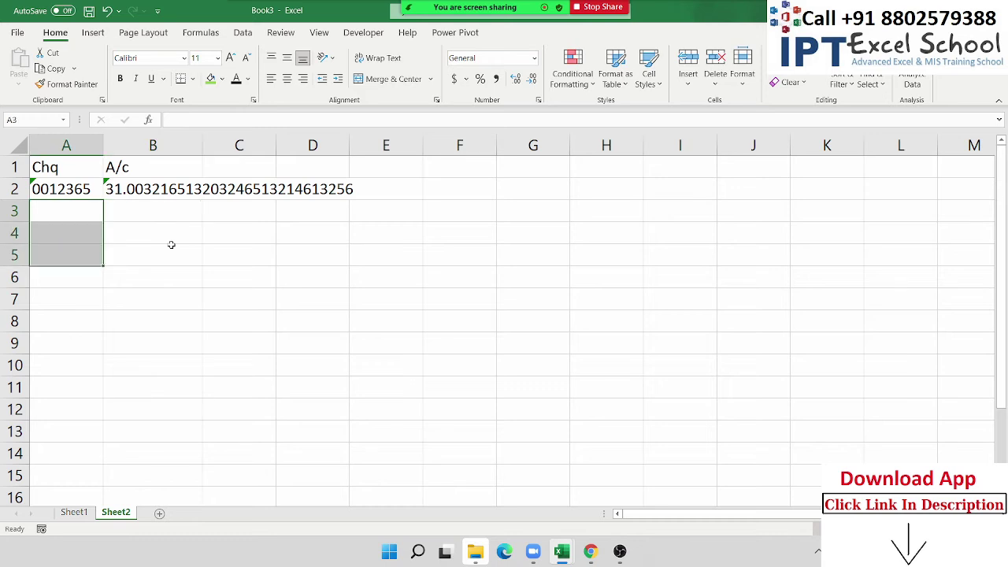
{"action": "key", "text": "Right"}
{"action": "key", "text": "shift+Down"}
{"action": "key", "text": "shift+Down"}
{"action": "key", "text": "Up"}
{"action": "key", "text": "Up"}
{"action": "key", "text": "Down"}
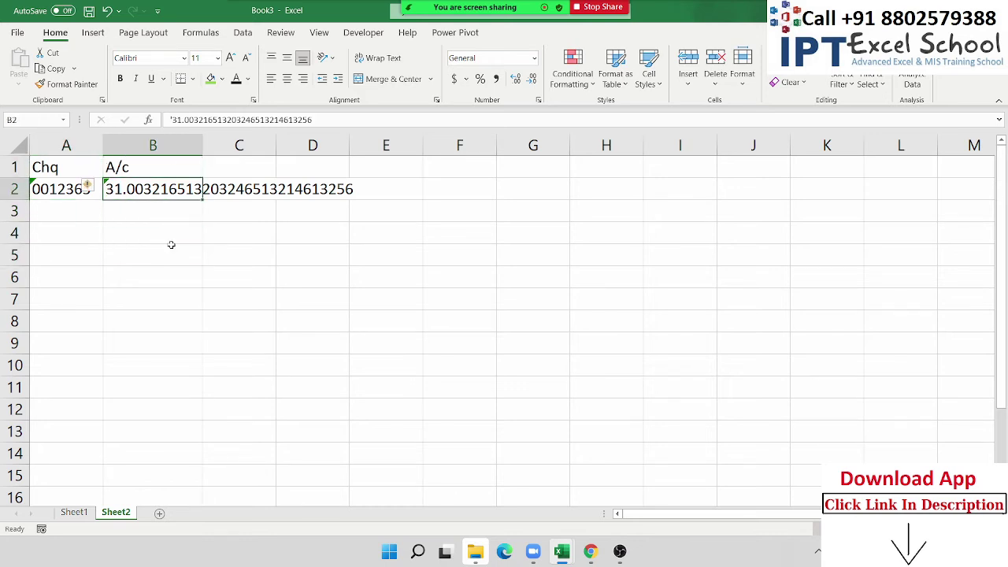
{"action": "key", "text": "Delete"}
{"action": "key", "text": "Left"}
{"action": "key", "text": "Down"}
{"action": "key", "text": "Up"}
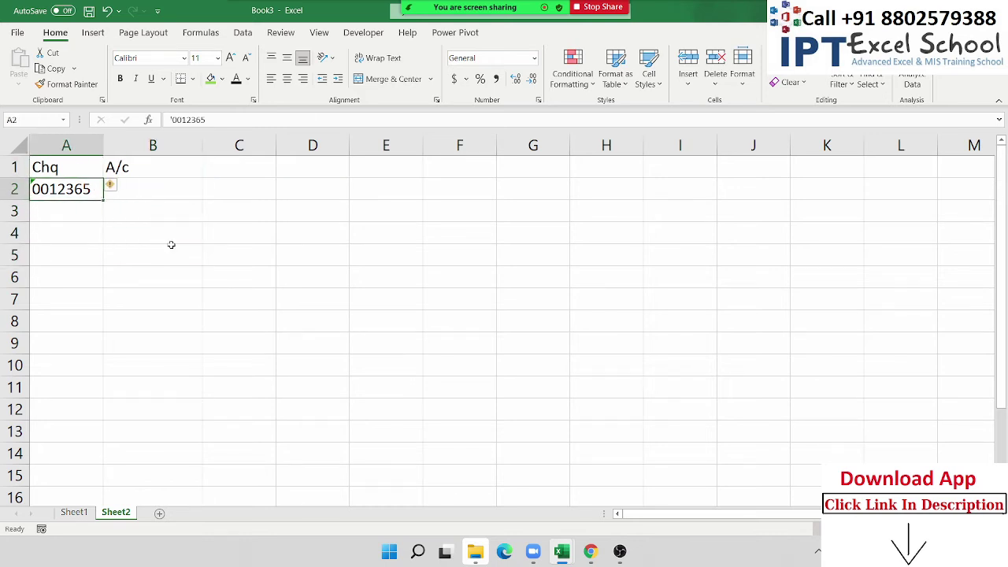
{"action": "key", "text": "Delete"}
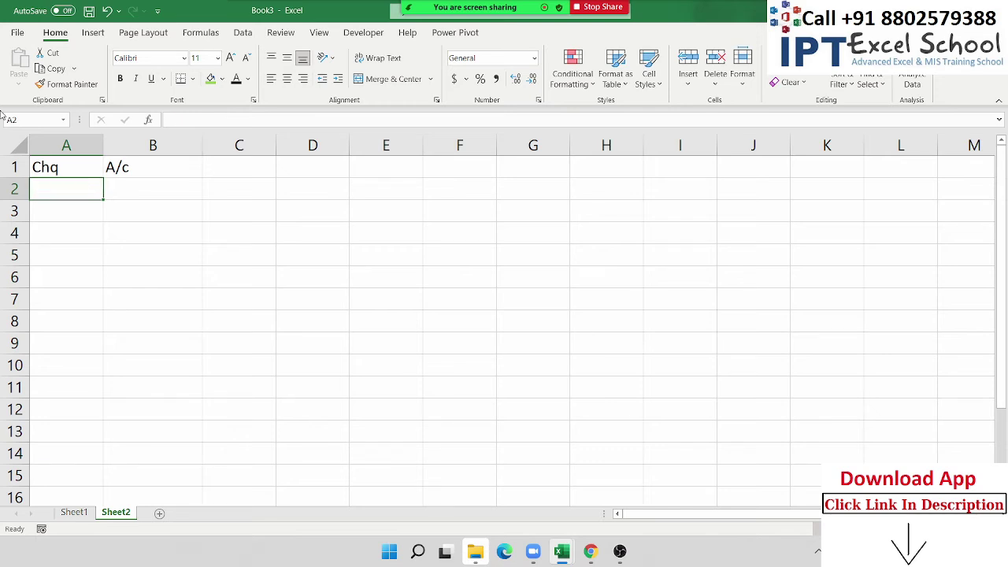
Step: Format columns A and B with the Text number category
{"action": "left_click_drag", "start_coordinate": [63, 145], "coordinate": [153, 145]}
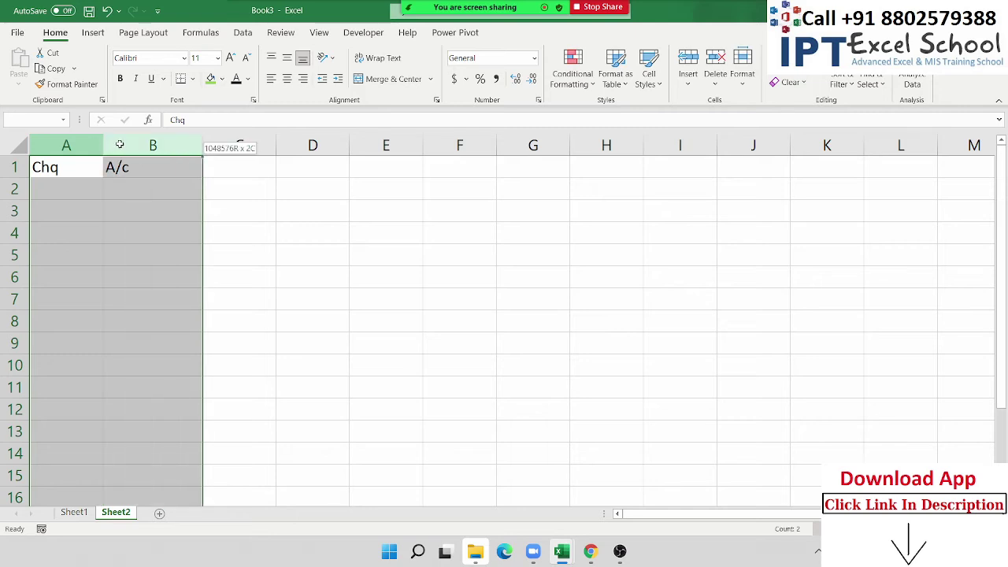
{"action": "left_click", "coordinate": [538, 99]}
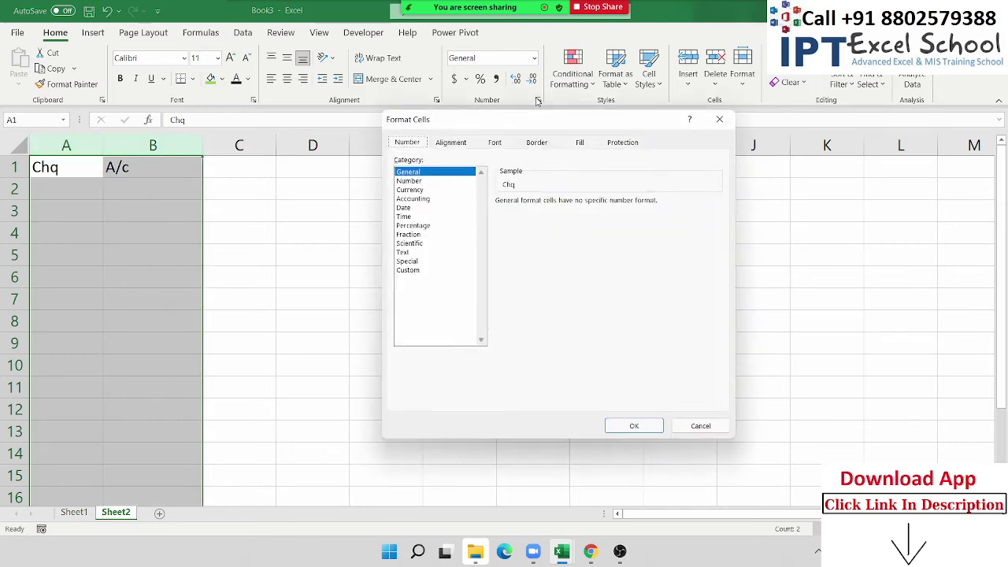
{"action": "left_click", "coordinate": [403, 252]}
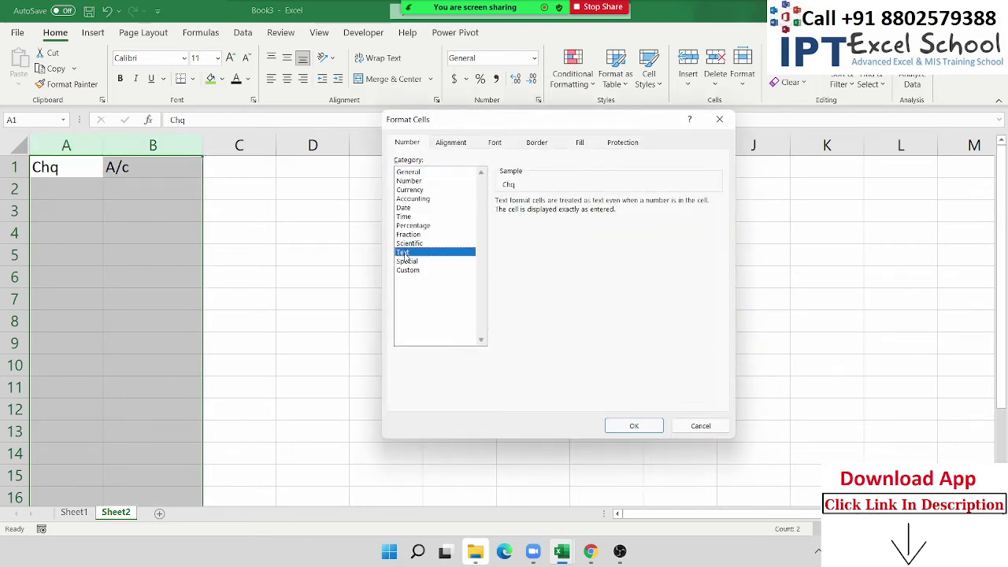
{"action": "left_click", "coordinate": [624, 425]}
Step: Enter 00215 under Chq in A2 and a sample account number under A/c in B2
{"action": "left_click", "coordinate": [59, 196]}
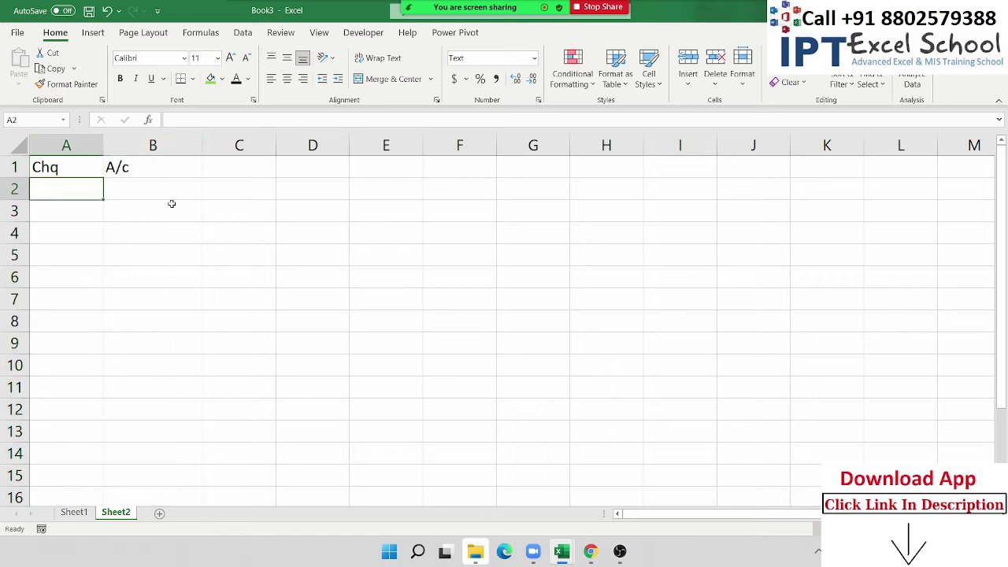
{"action": "type", "text": "00215"}
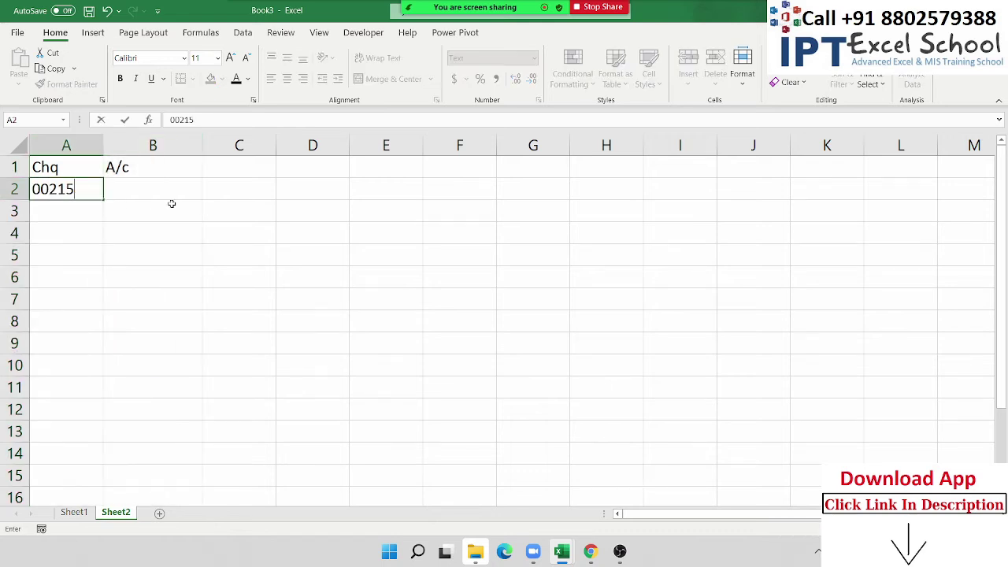
{"action": "key", "text": "ctrl+Return"}
{"action": "key", "text": "Right"}
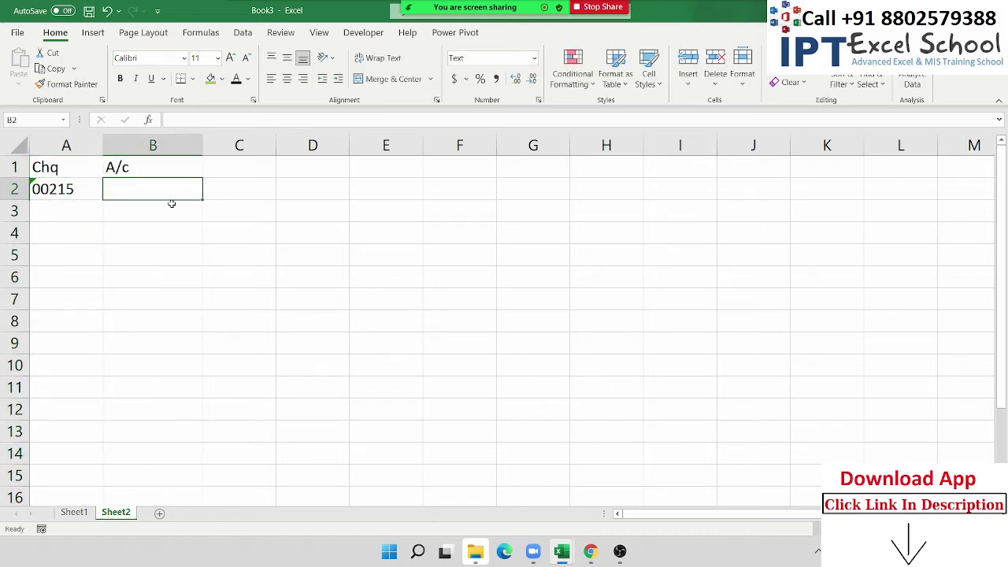
{"action": "type", "text": "15241"}
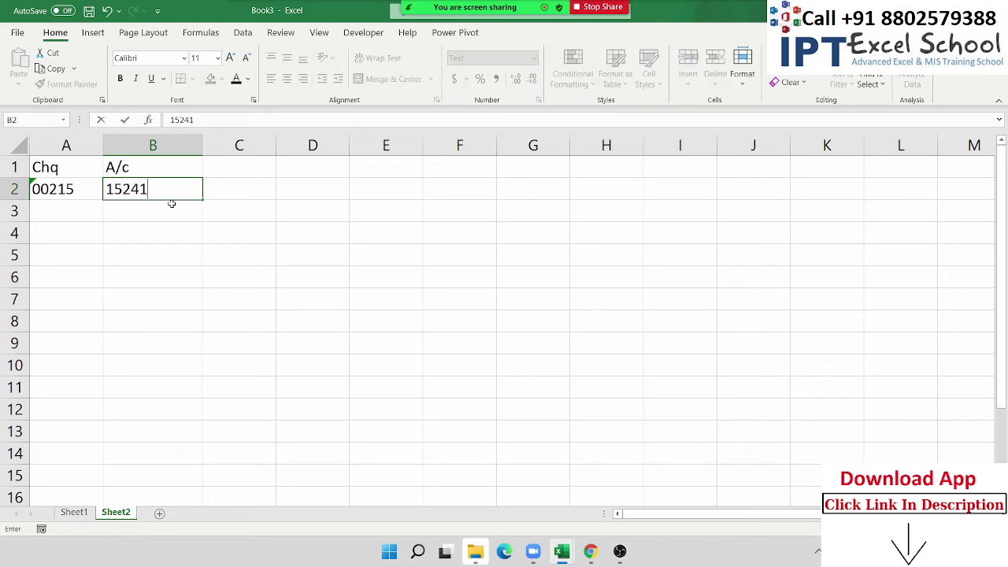
{"action": "key", "text": "Return"}
{"action": "key", "text": "Down"}
{"action": "key", "text": "Down"}
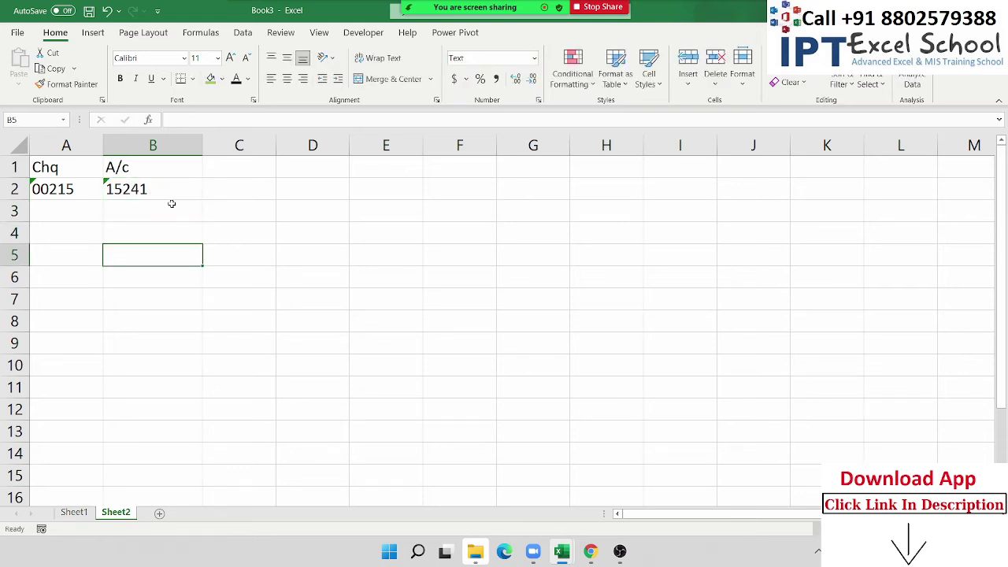
Step: Enter =SUM(B2:B4 in B5 using arrow-key range selection
{"action": "type", "text": "=su"}
{"action": "key", "text": "Tab"}
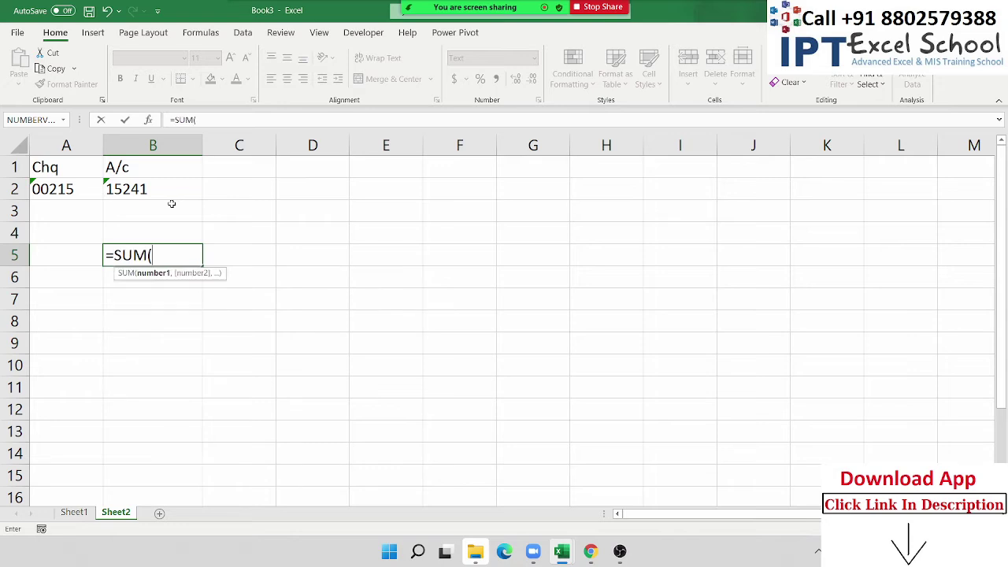
{"action": "key", "text": "Up"}
{"action": "key", "text": "shift+Up"}
{"action": "key", "text": "shift+Up"}
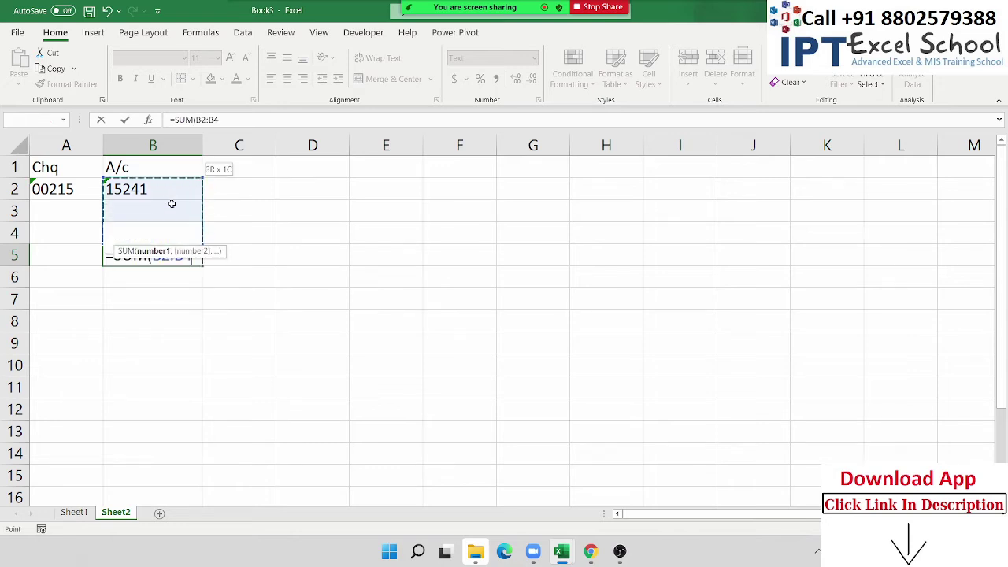
{"action": "key", "text": "Return"}
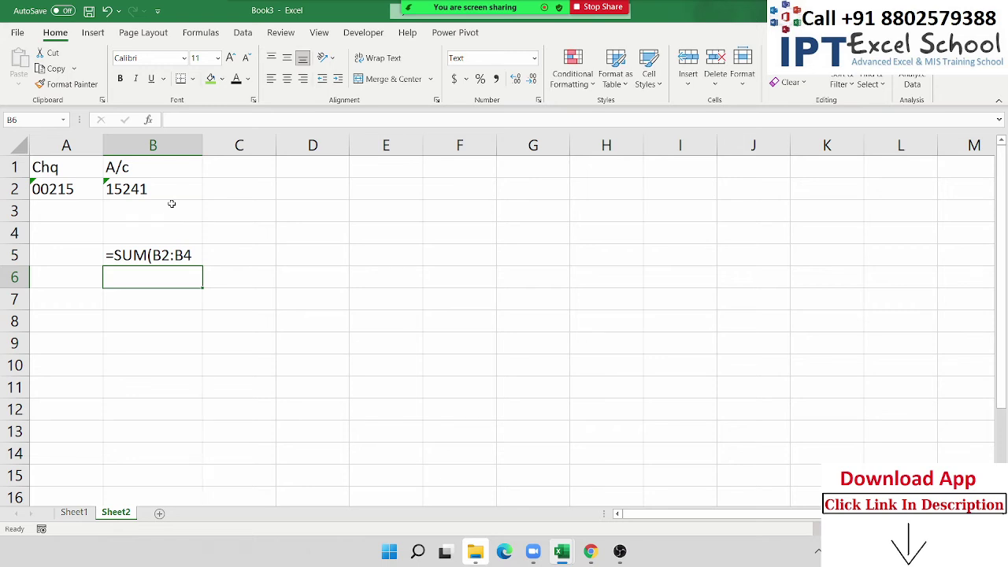
Step: Inspect the uncalculated SUM text and nearby cells, ending on empty cell D1
{"action": "key", "text": "Up"}
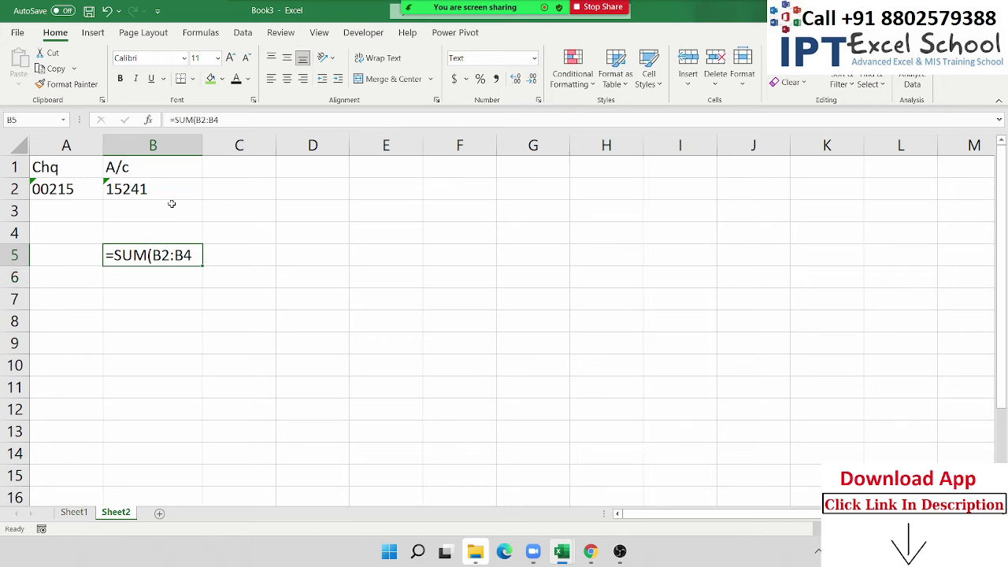
{"action": "key", "text": "Down"}
{"action": "key", "text": "Up"}
{"action": "key", "text": "Up"}
{"action": "key", "text": "Up"}
{"action": "key", "text": "Up"}
{"action": "key", "text": "Up"}
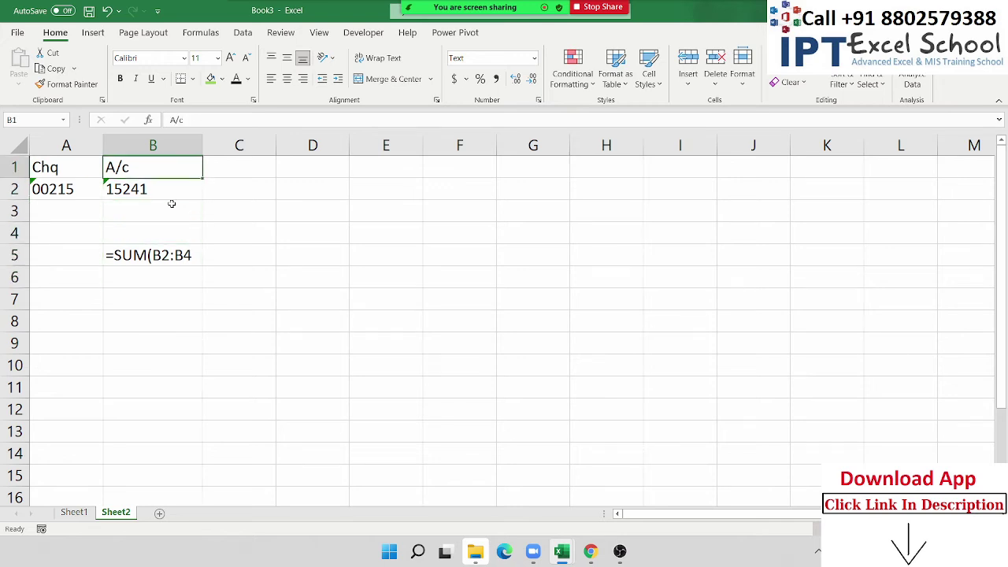
{"action": "key", "text": "Left"}
{"action": "key", "text": "Down"}
{"action": "key", "text": "Right"}
{"action": "key", "text": "Right"}
{"action": "key", "text": "Down"}
{"action": "key", "text": "Down"}
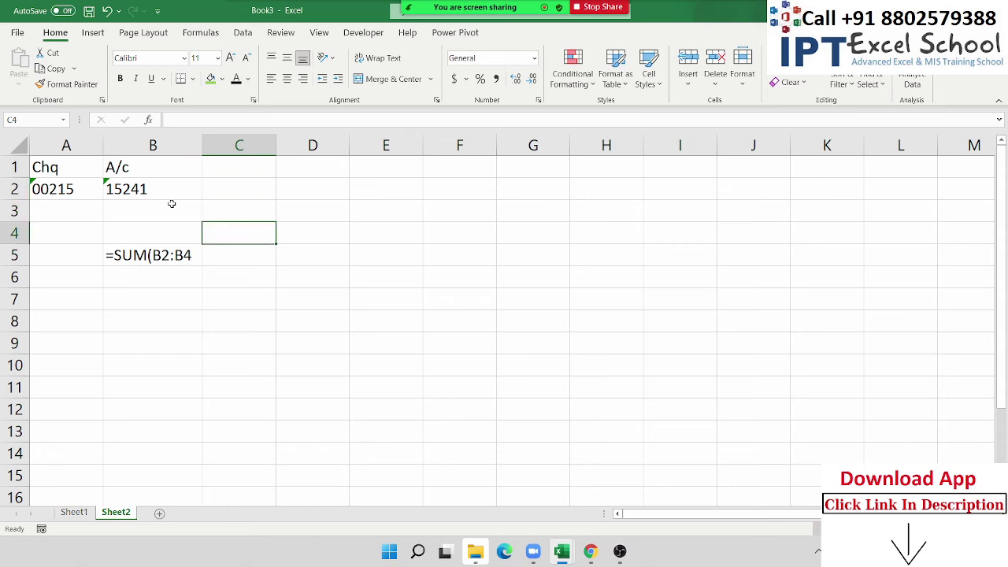
{"action": "key", "text": "Left"}
{"action": "key", "text": "Left"}
{"action": "key", "text": "Down"}
{"action": "key", "text": "Down"}
{"action": "key", "text": "Right"}
{"action": "key", "text": "Up"}
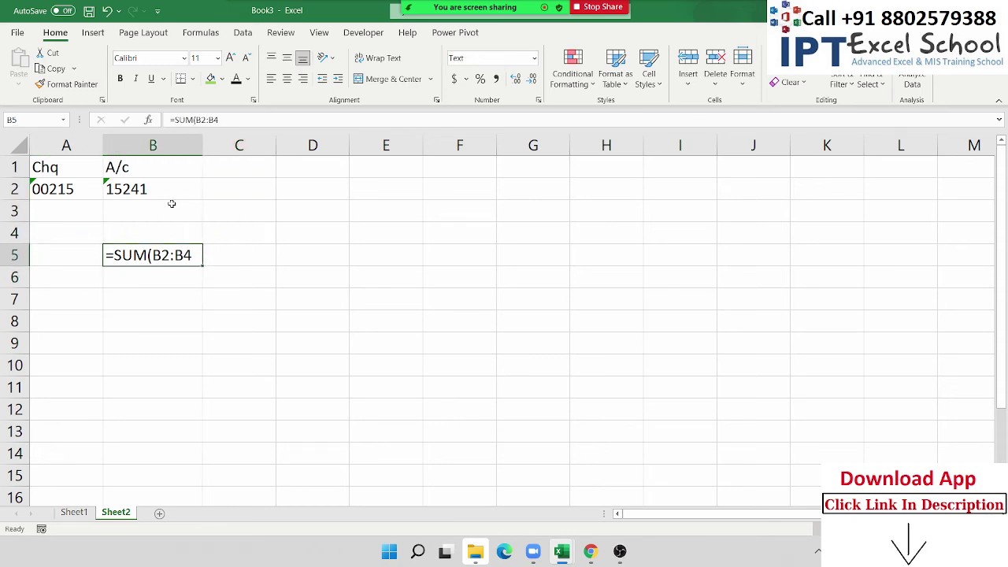
{"action": "key", "text": "Up"}
{"action": "key", "text": "Up"}
{"action": "key", "text": "Up"}
{"action": "key", "text": "Up"}
{"action": "key", "text": "Right"}
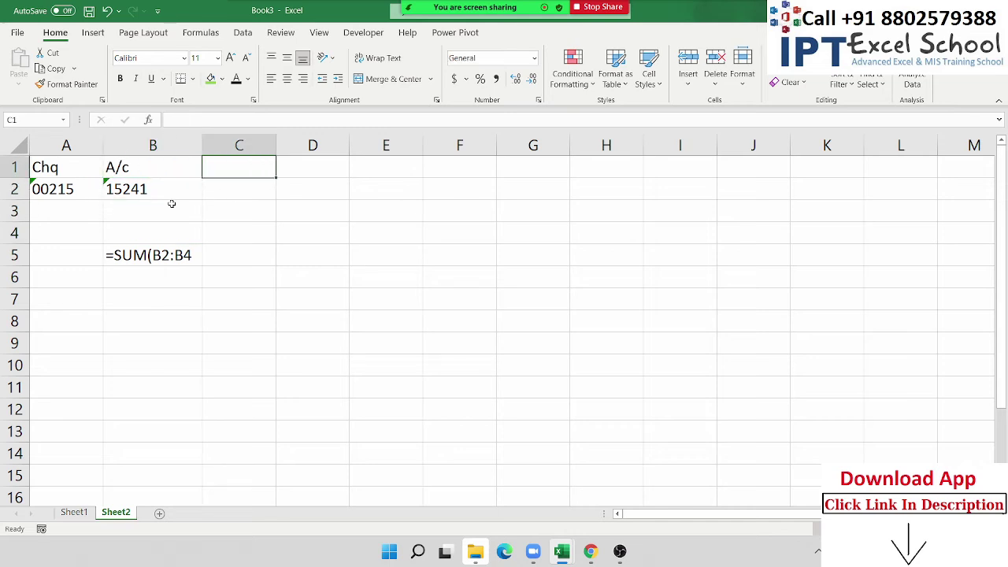
{"action": "key", "text": "Right"}
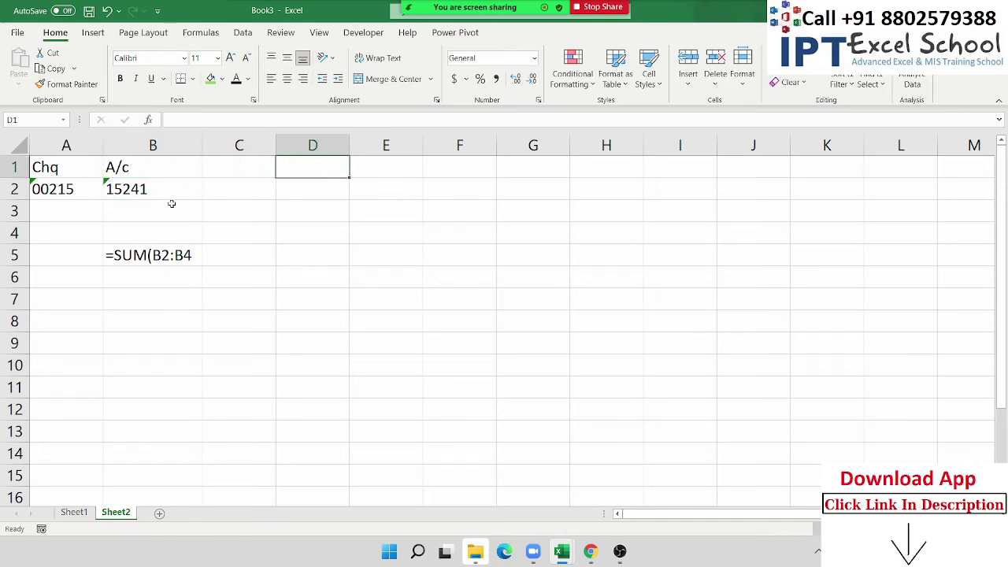
Step: Enter the chq heading in D1 with values 85, 3214, 96632 and 362361 below
{"action": "type", "text": "chq"}
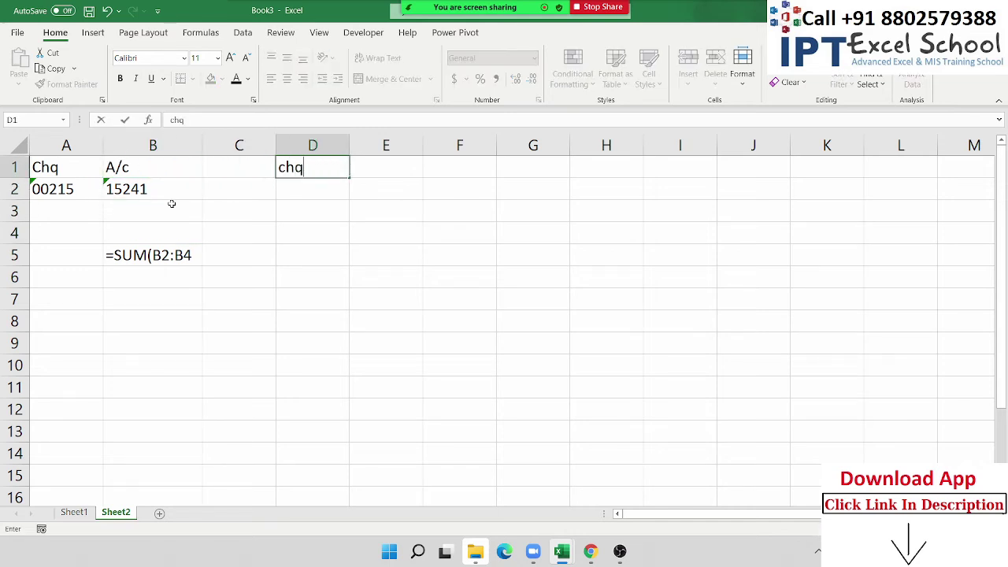
{"action": "key", "text": "Return"}
{"action": "type", "text": "85"}
{"action": "key", "text": "Return"}
{"action": "type", "text": "3"}
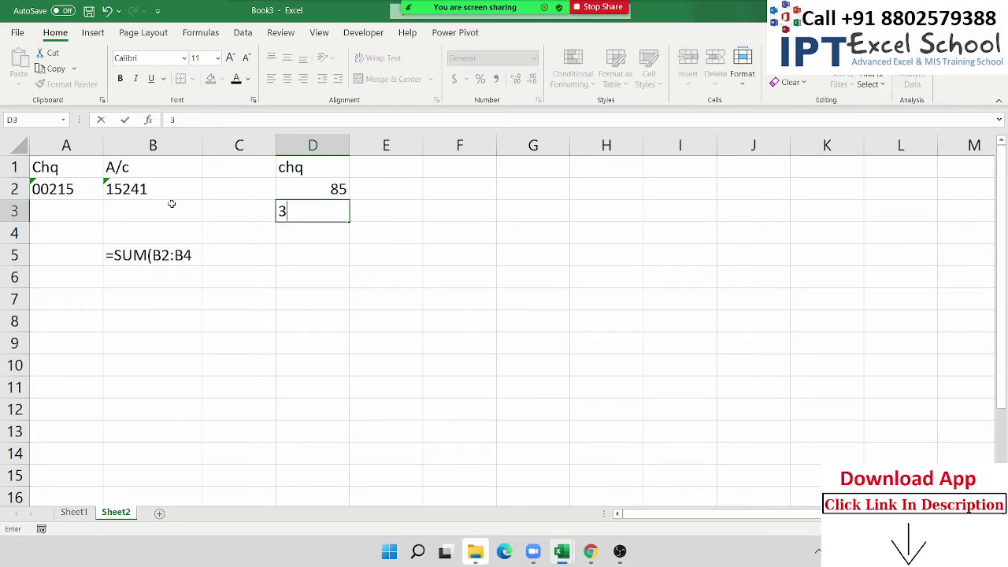
{"action": "type", "text": "214"}
{"action": "key", "text": "Return"}
{"action": "type", "text": "9663"}
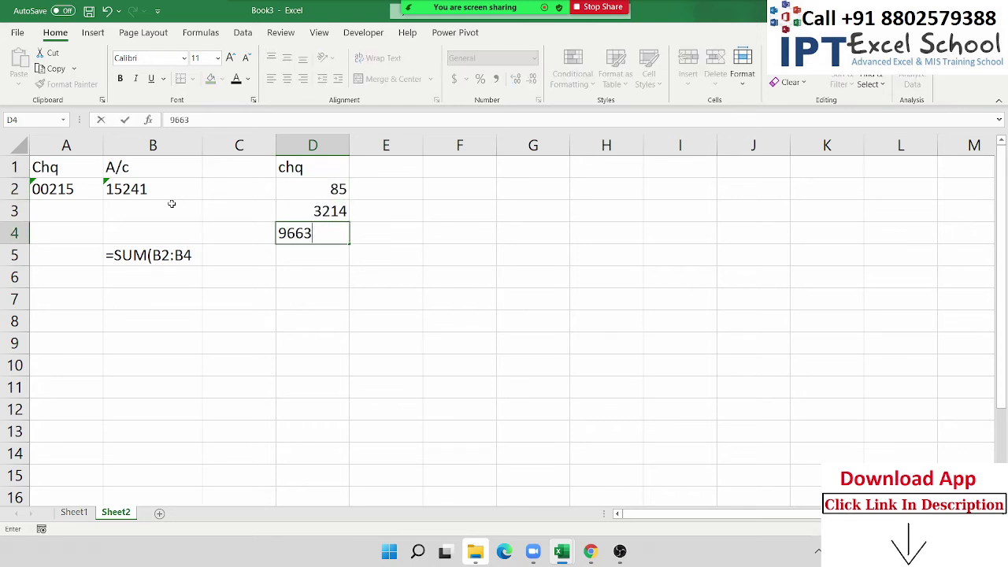
{"action": "type", "text": "2"}
{"action": "key", "text": "Return"}
{"action": "type", "text": "3623"}
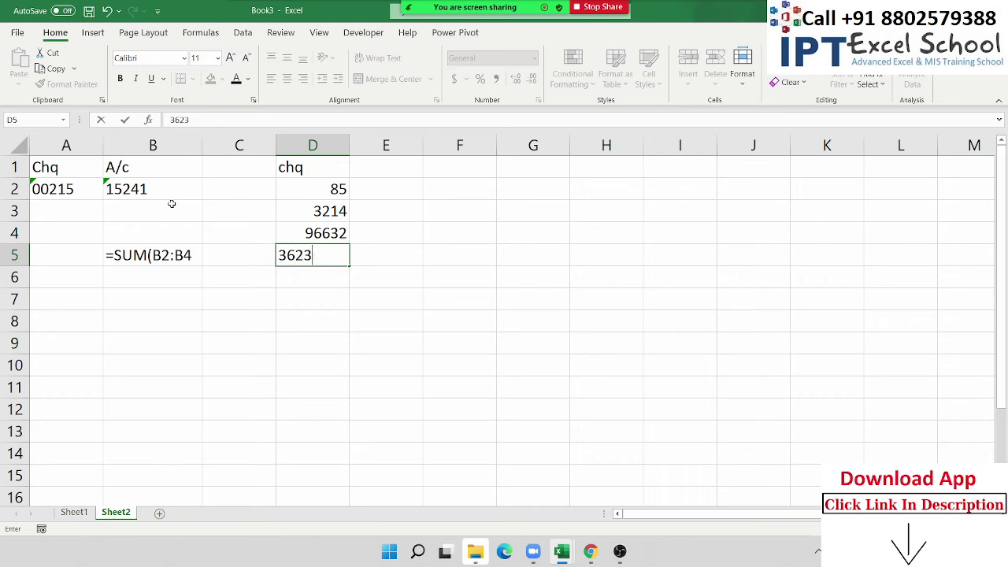
{"action": "type", "text": "61"}
{"action": "key", "text": "Return"}
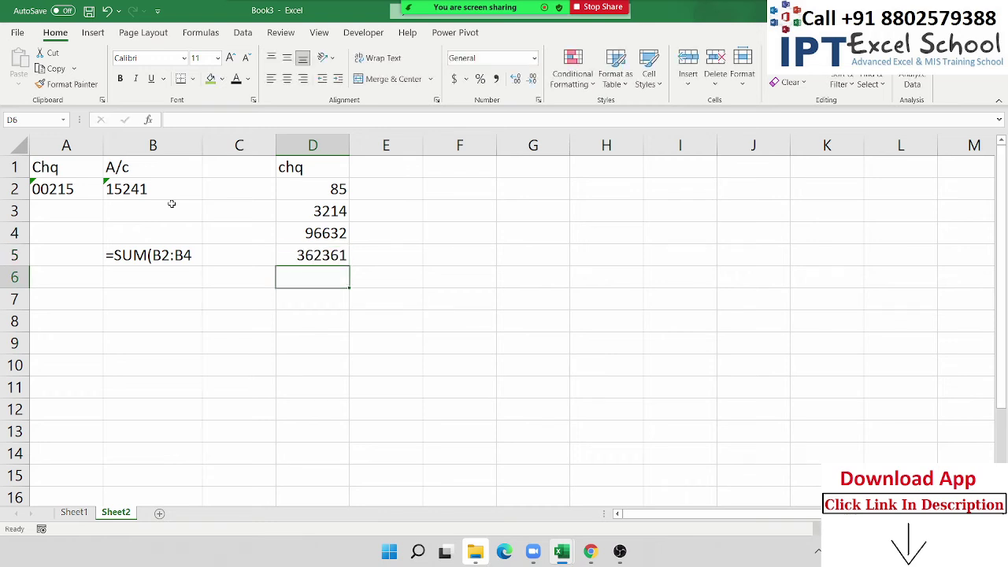
Step: Apply the custom 000000 number format to the chq list to show leading zeros
{"action": "key", "text": "Up"}
{"action": "key", "text": "ctrl+shift+Up"}
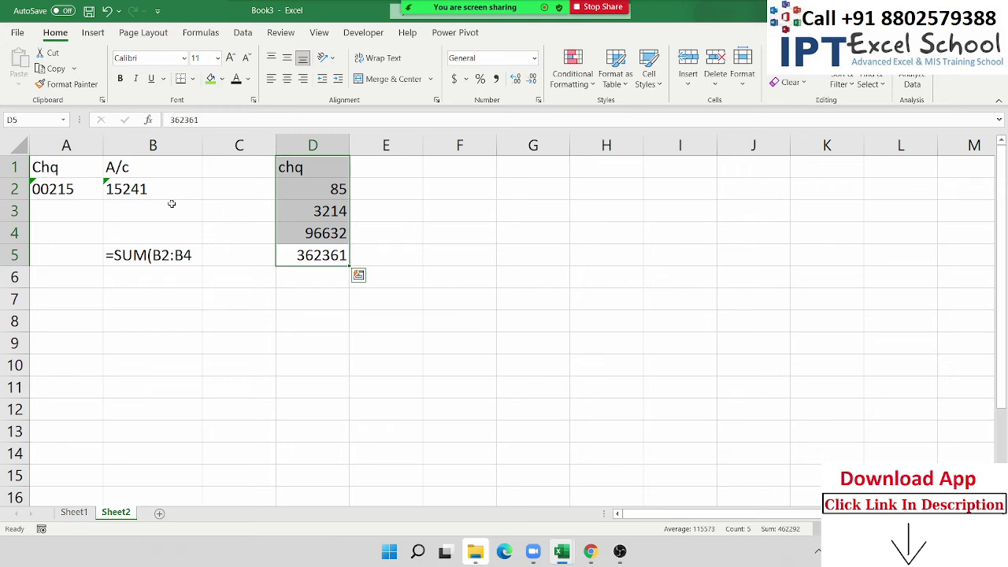
{"action": "left_click", "coordinate": [539, 101]}
{"action": "left_click", "coordinate": [405, 272]}
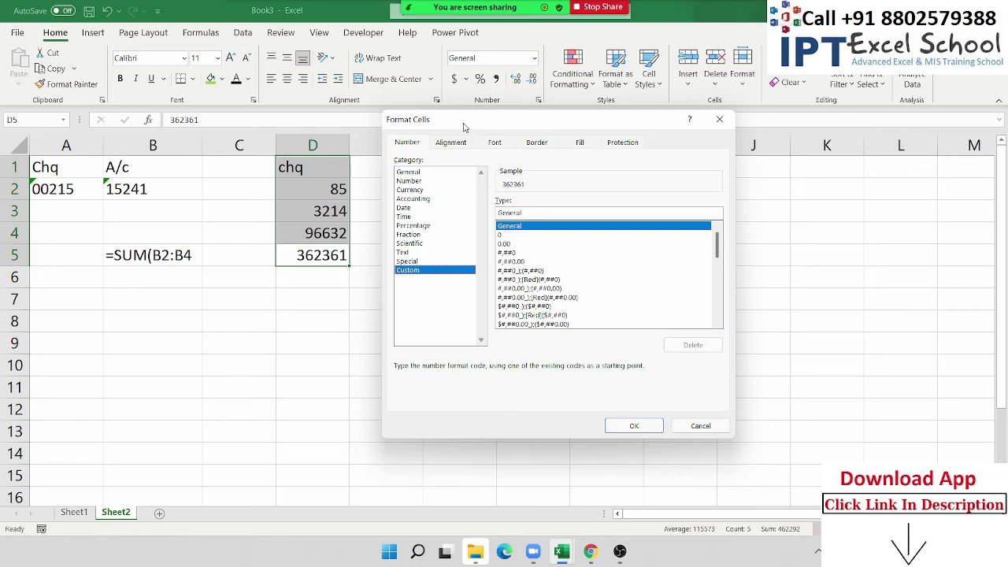
{"action": "left_click_drag", "start_coordinate": [465, 126], "coordinate": [547, 104]}
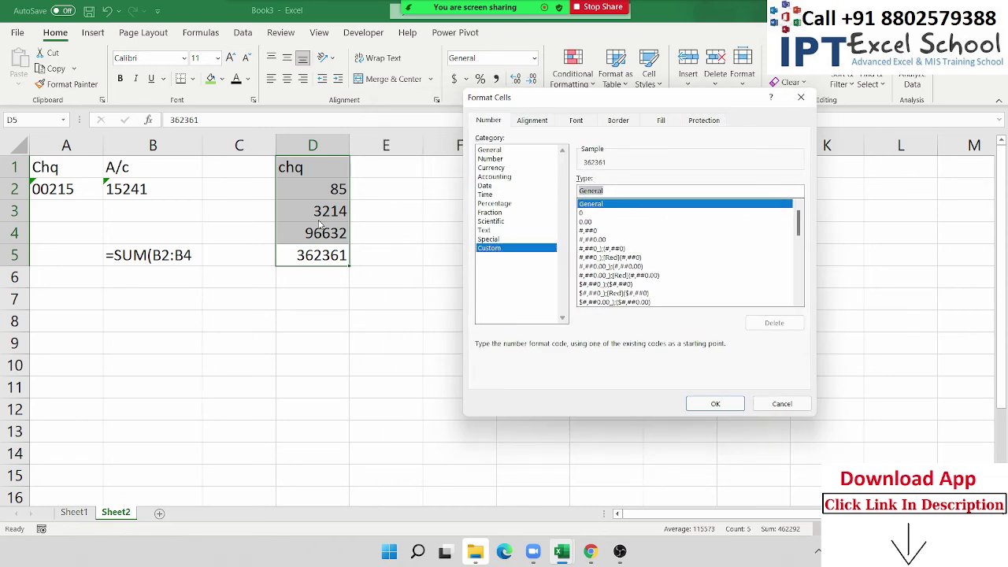
{"action": "type", "text": "000000"}
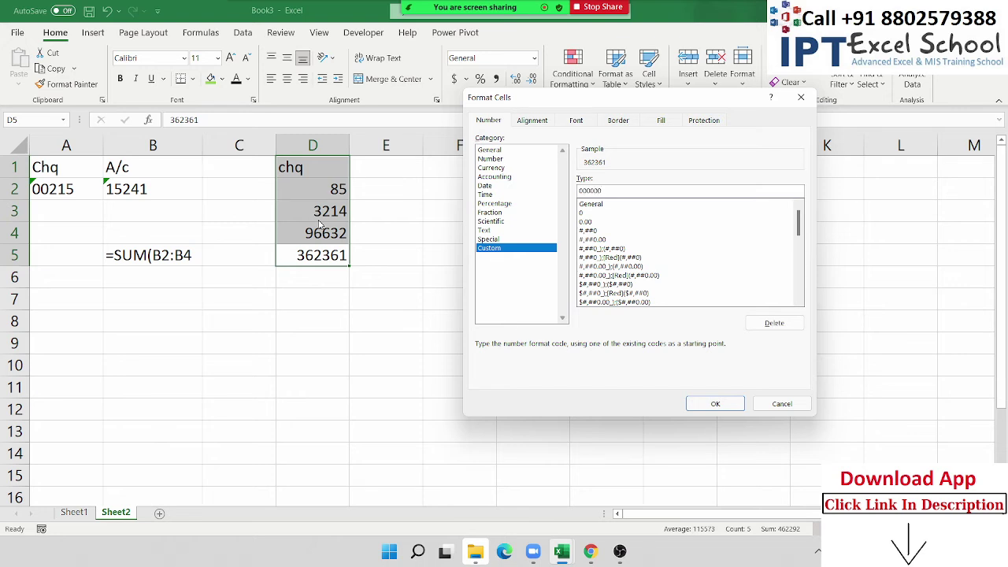
{"action": "key", "text": "Return"}
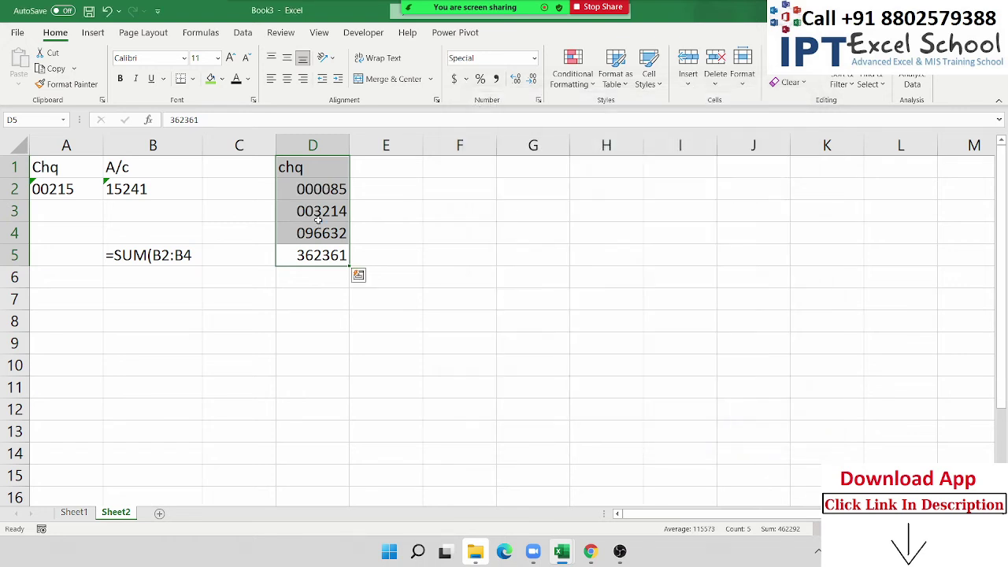
{"action": "left_click_drag", "start_coordinate": [309, 253], "coordinate": [318, 190]}
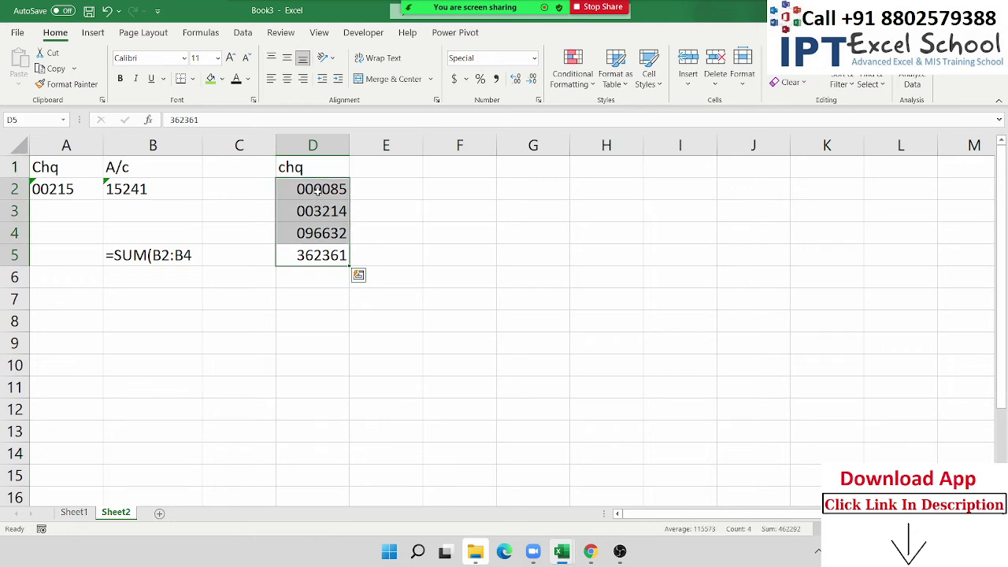
Step: Head column E with Mobile and enter the first phone number in E2
{"action": "left_click", "coordinate": [384, 171]}
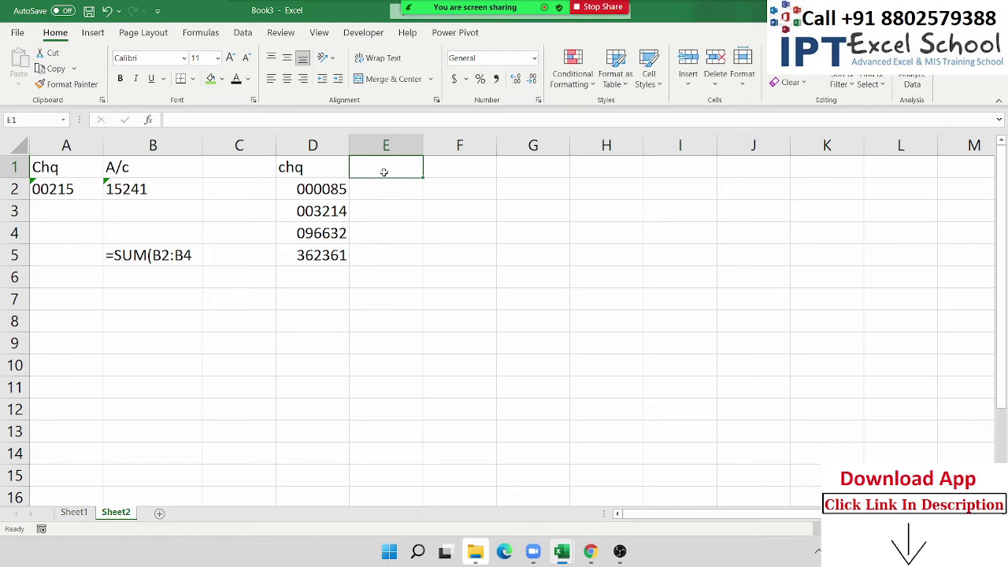
{"action": "type", "text": "Mobil"}
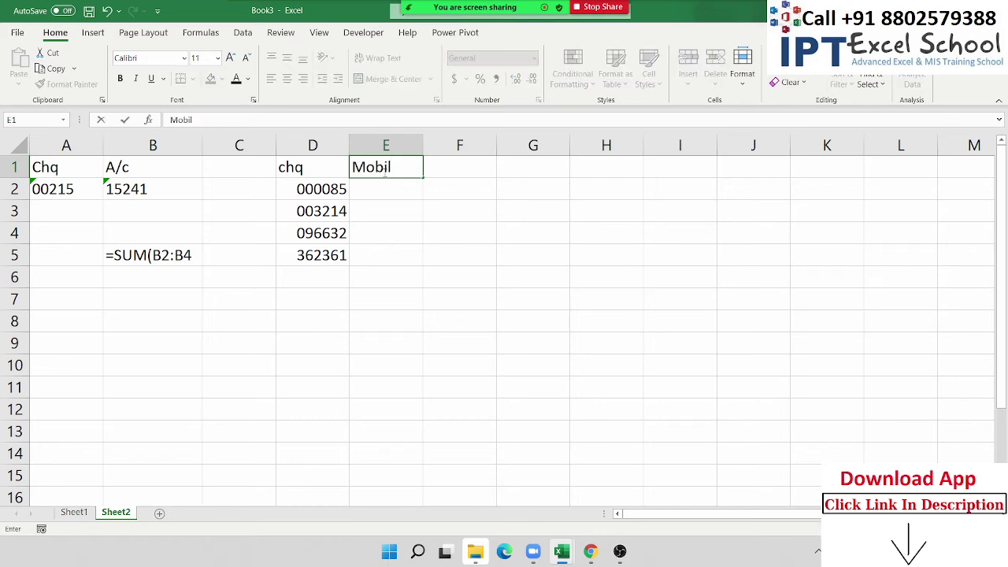
{"action": "type", "text": "e"}
{"action": "key", "text": "Return"}
{"action": "type", "text": "+91"}
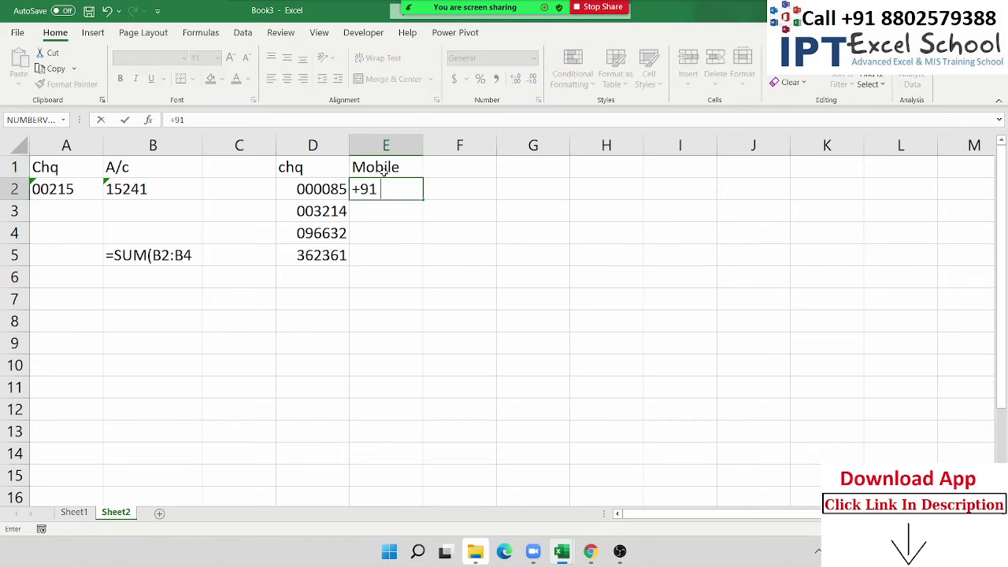
{"action": "key", "text": "Return"}
{"action": "key", "text": "Up"}
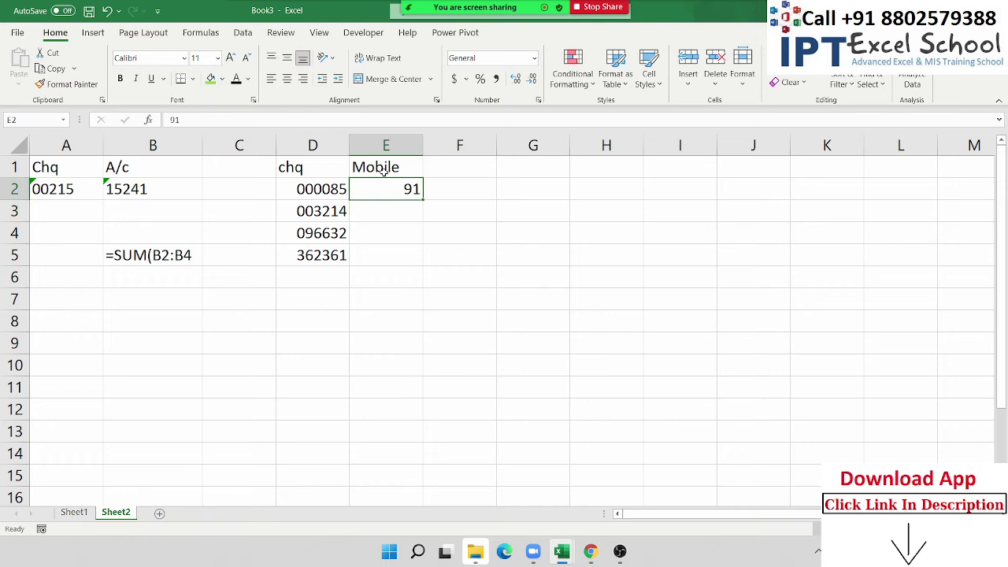
{"action": "key", "text": "Delete"}
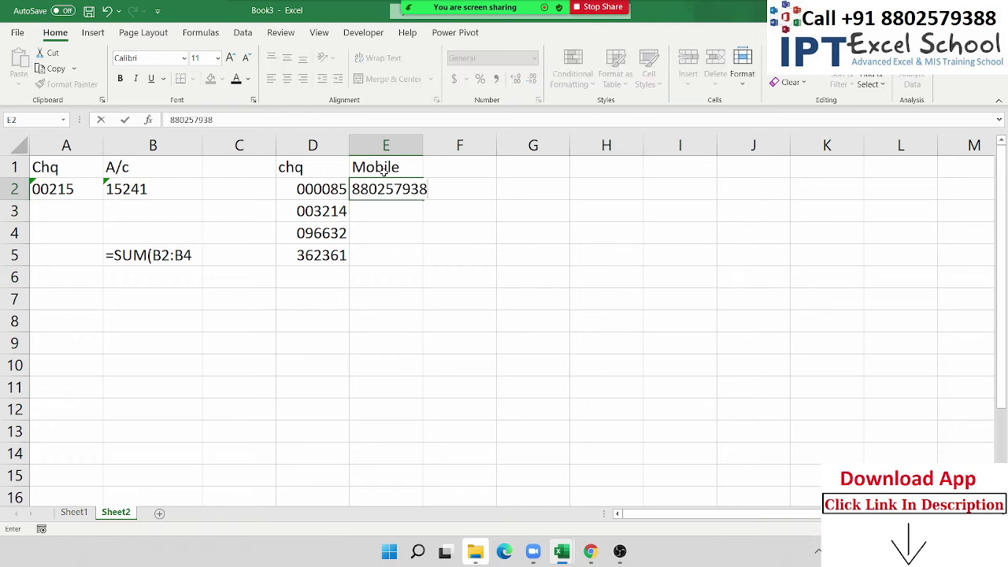
{"action": "key", "text": "Return"}
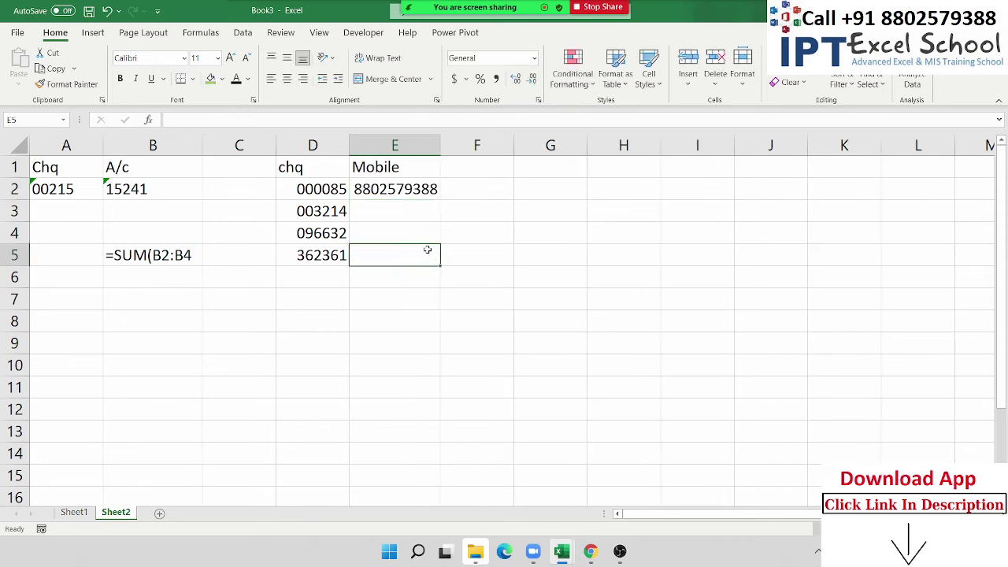
{"action": "left_click_drag", "start_coordinate": [426, 252], "coordinate": [425, 189]}
{"action": "right_click", "coordinate": [428, 190]}
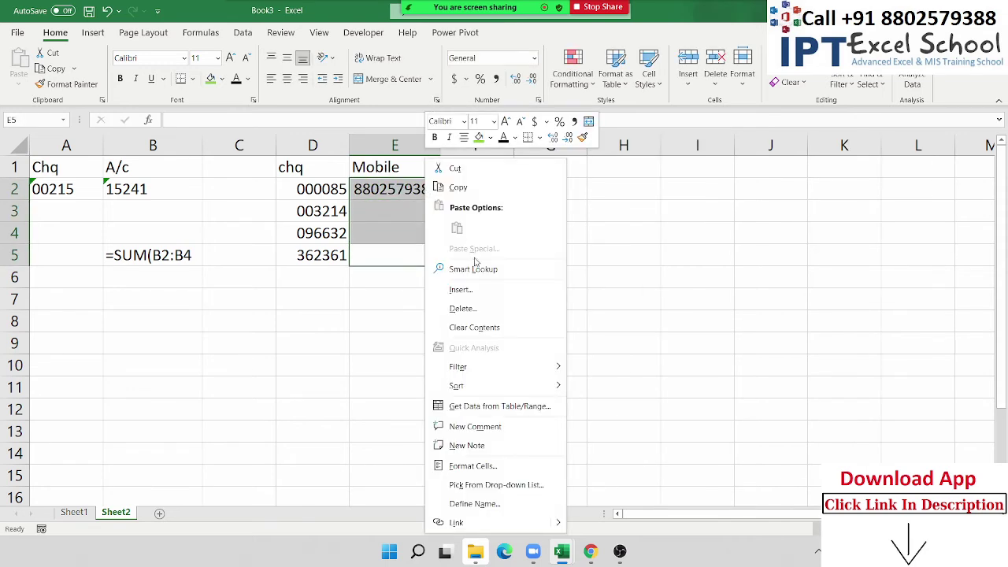
{"action": "left_click", "coordinate": [471, 467]}
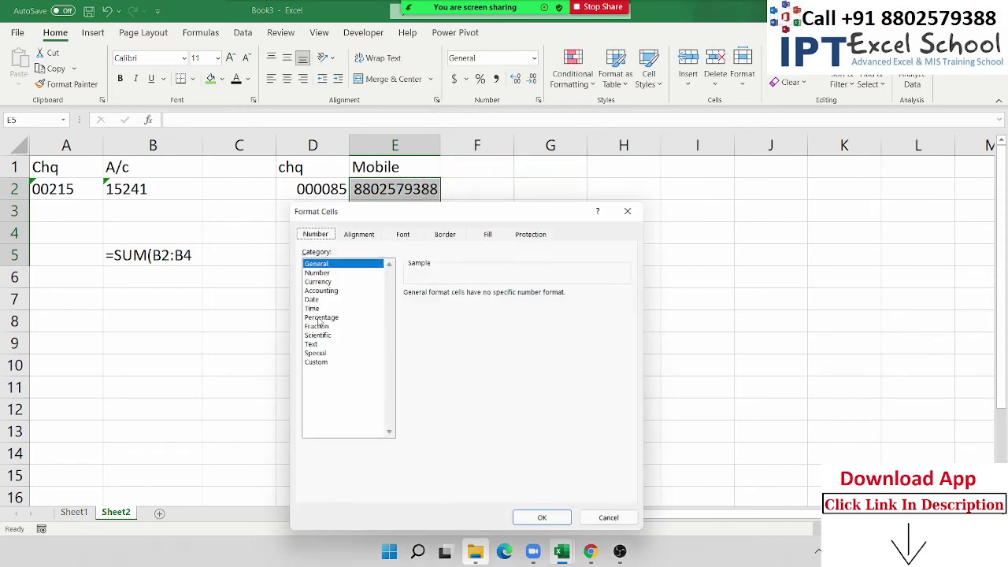
{"action": "left_click", "coordinate": [318, 363]}
{"action": "left_click_drag", "start_coordinate": [393, 208], "coordinate": [632, 140]}
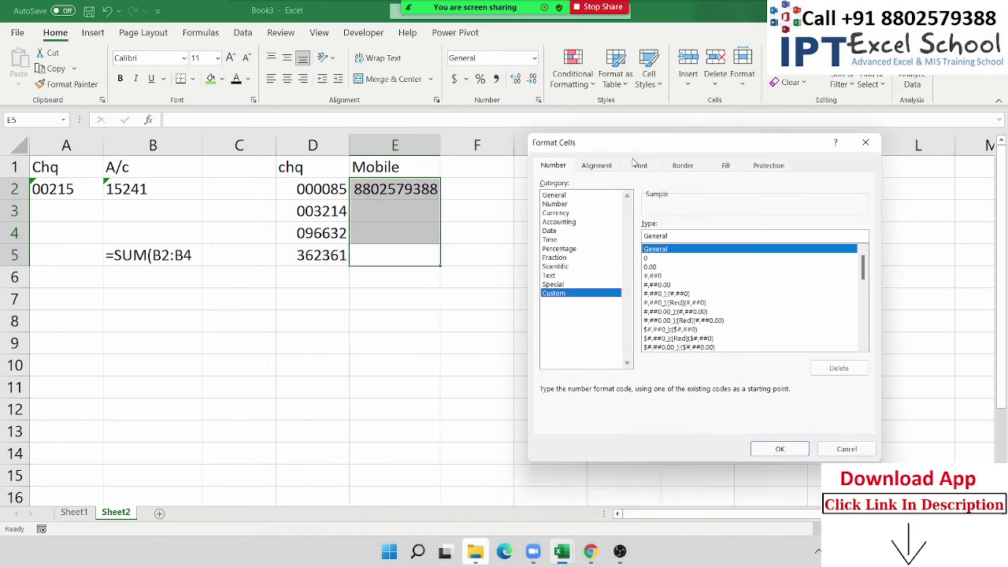
{"action": "double_click", "coordinate": [657, 236]}
{"action": "type", "text": "+91 "}
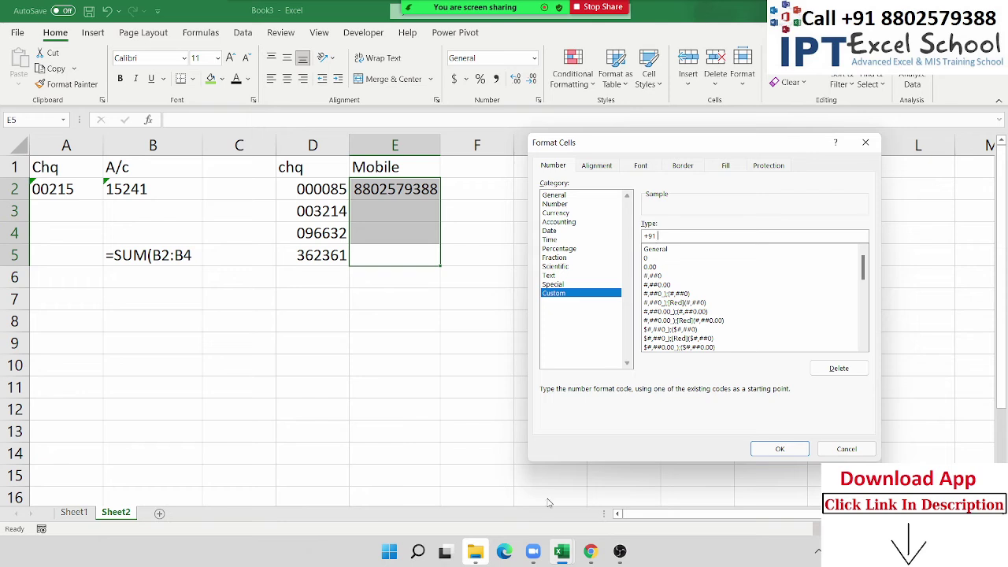
{"action": "type", "text": "00"}
{"action": "type", "text": "00"}
{"action": "type", "text": "000000"}
{"action": "key", "text": "Return"}
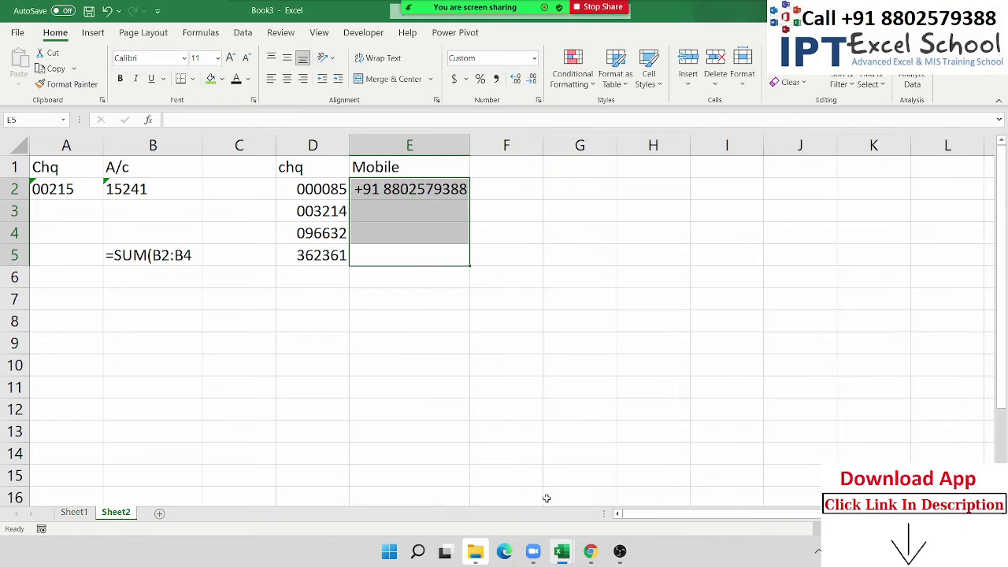
Step: Enter the second phone number in E3 and check it shows the +91 prefix
{"action": "key", "text": "Down"}
{"action": "key", "text": "Up"}
{"action": "key", "text": "Up"}
{"action": "key", "text": "Up"}
{"action": "key", "text": "Up"}
{"action": "key", "text": "Down"}
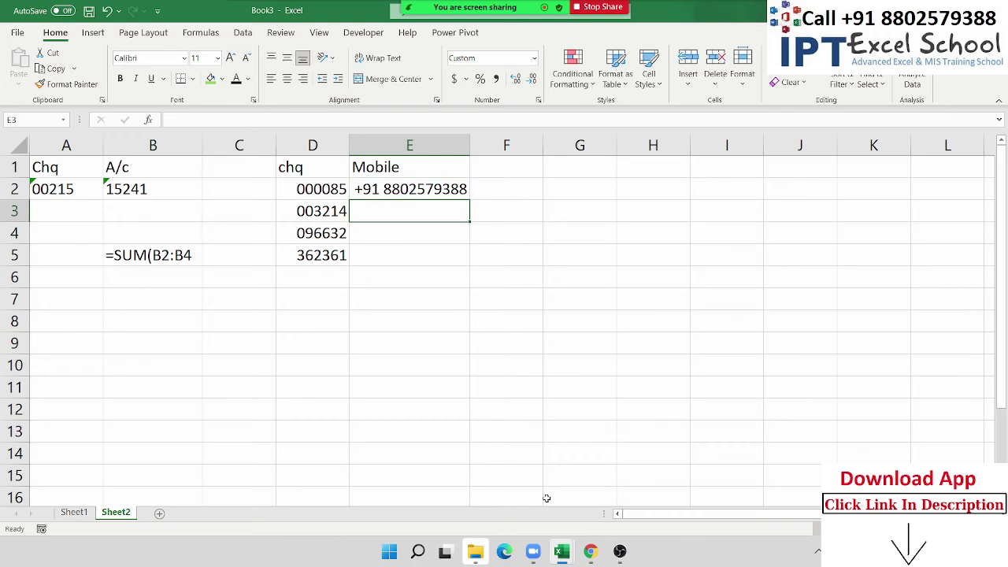
{"action": "type", "text": "88025793"}
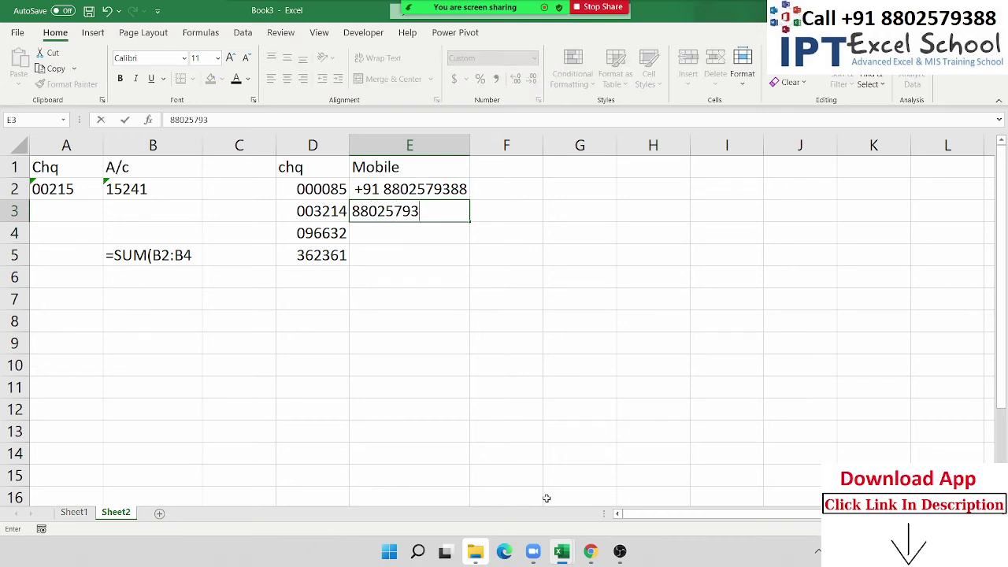
{"action": "type", "text": "8"}
{"action": "key", "text": "Return"}
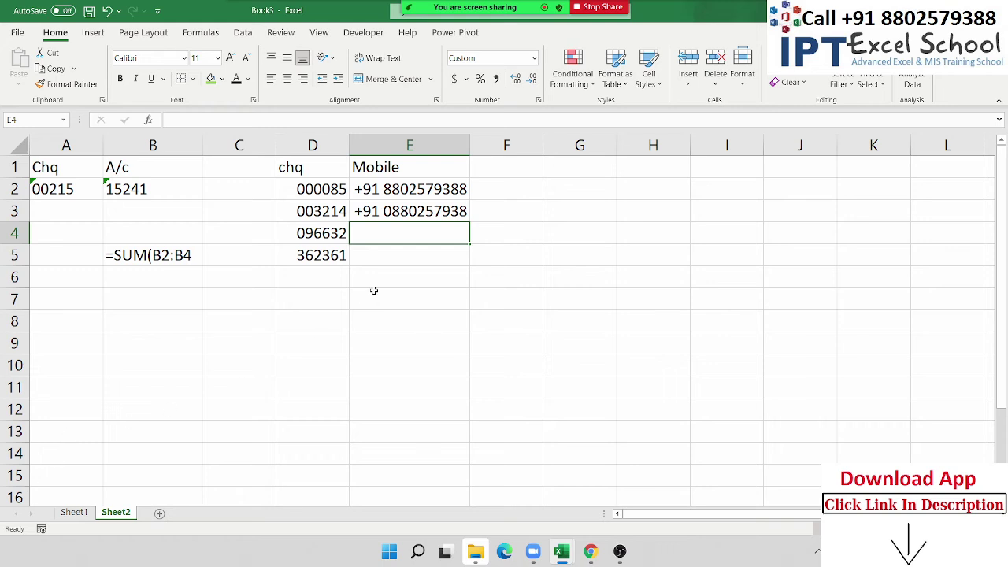
{"action": "left_click", "coordinate": [382, 212]}
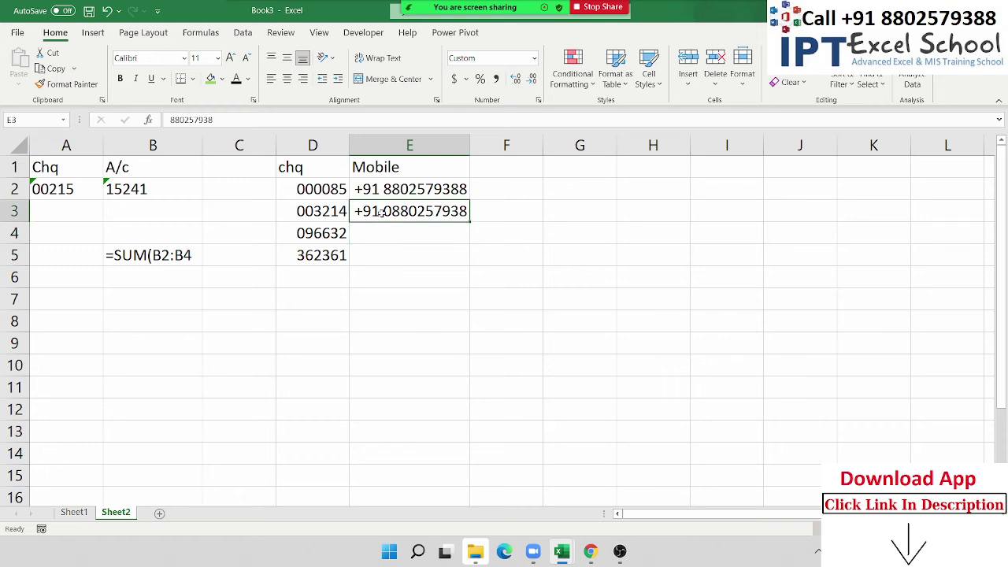
{"action": "left_click", "coordinate": [491, 169]}
Step: Head column F with ID and give F2:F5 the custom format 000 - 000 - 000
{"action": "type", "text": "ID"}
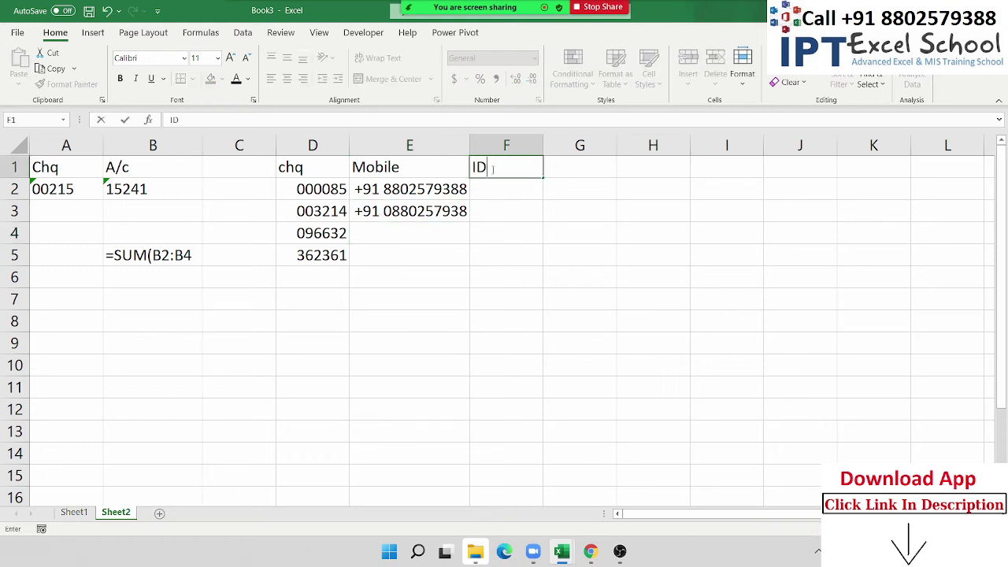
{"action": "key", "text": "Return"}
{"action": "left_click", "coordinate": [491, 263], "text": "shift"}
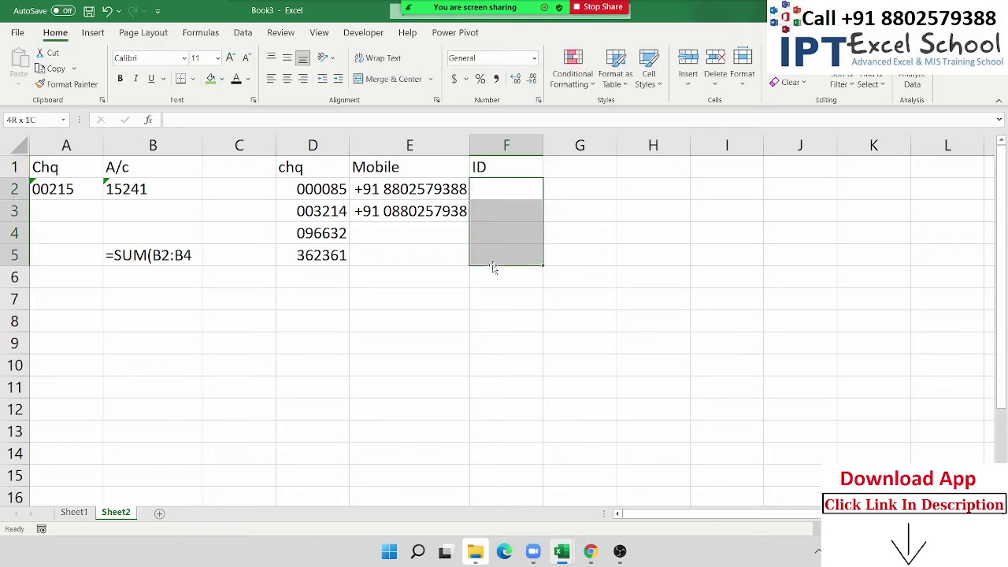
{"action": "left_click", "coordinate": [539, 103]}
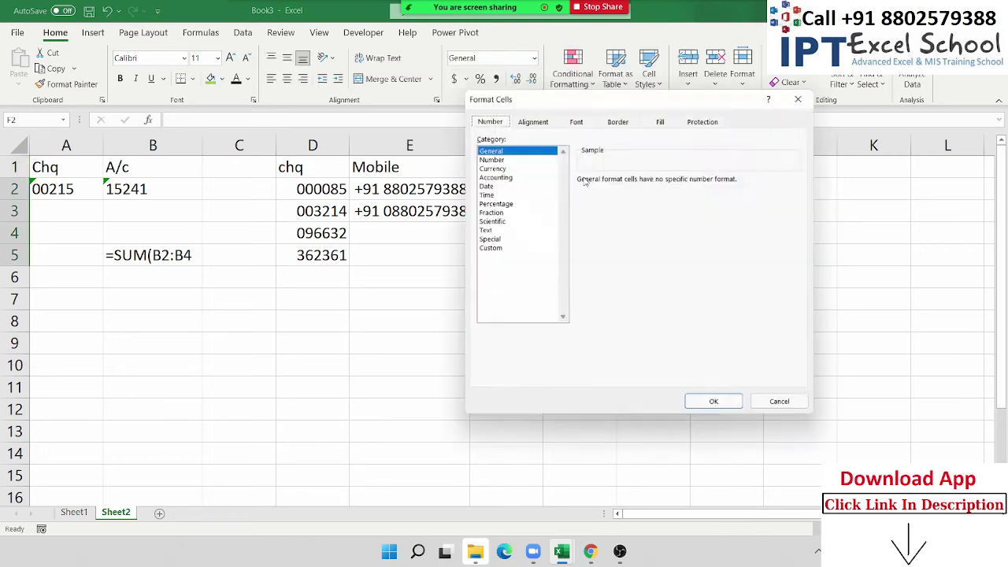
{"action": "left_click", "coordinate": [504, 248]}
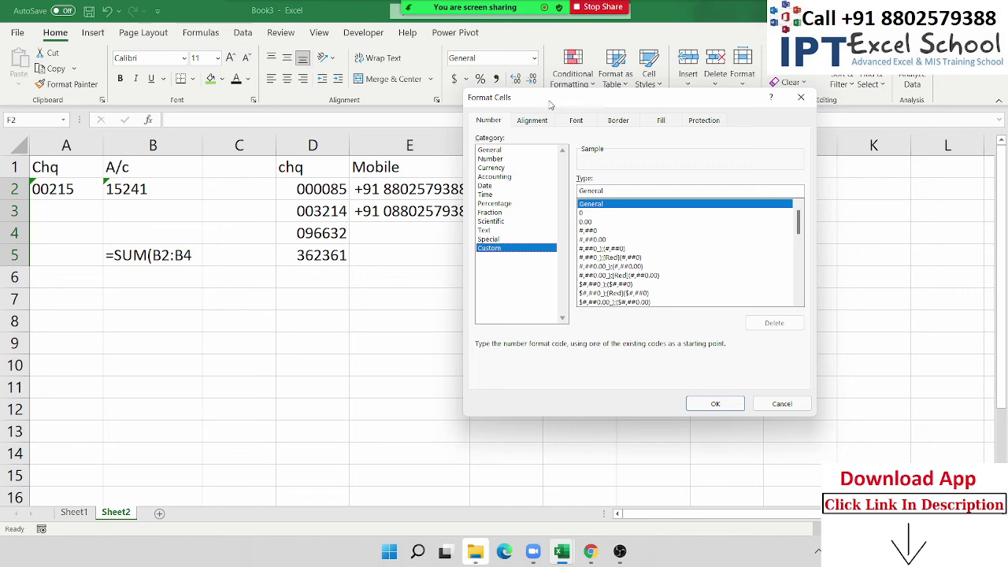
{"action": "left_click_drag", "start_coordinate": [539, 100], "coordinate": [722, 126]}
{"action": "double_click", "coordinate": [776, 216]}
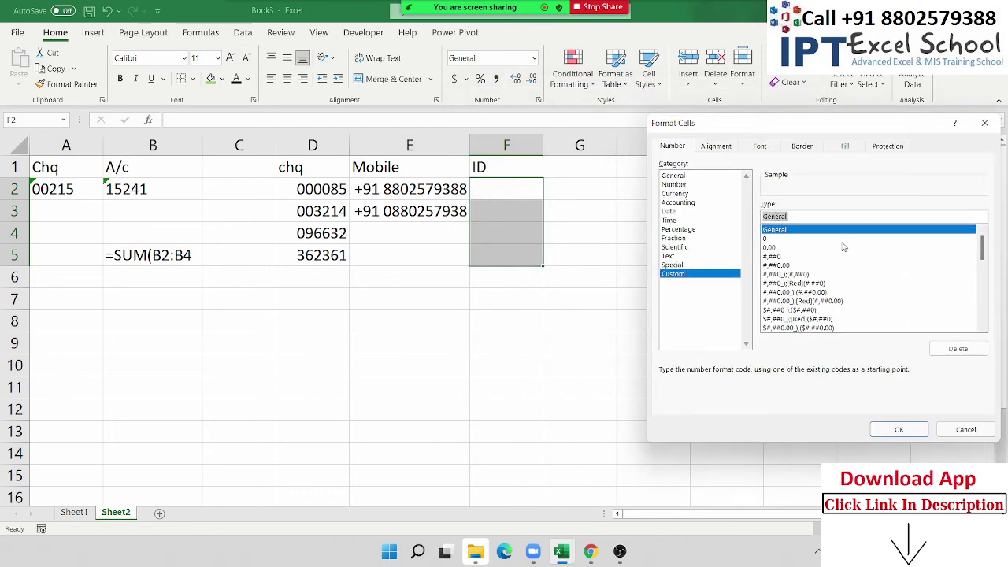
{"action": "type", "text": "000 - 000 - 000"}
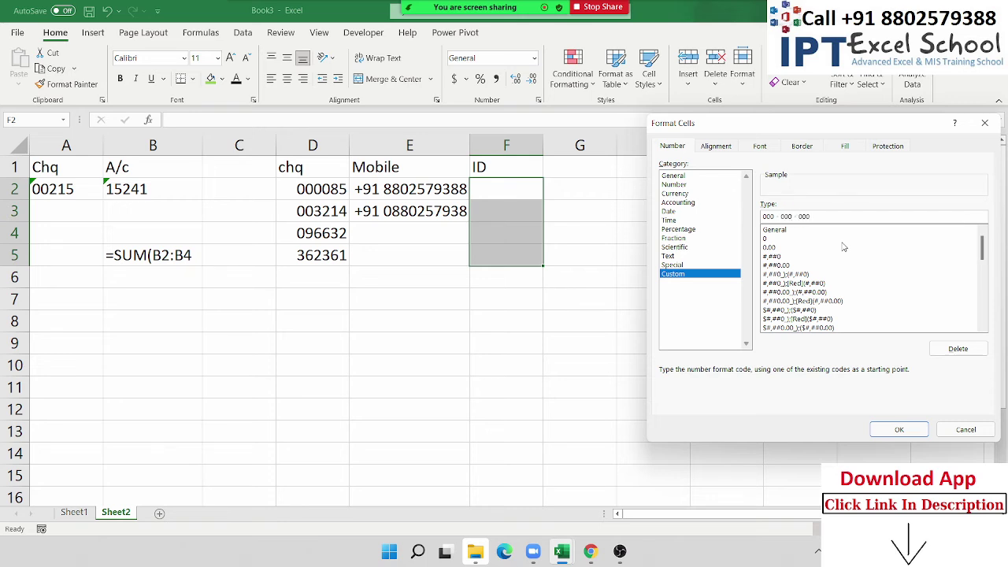
{"action": "key", "text": "Return"}
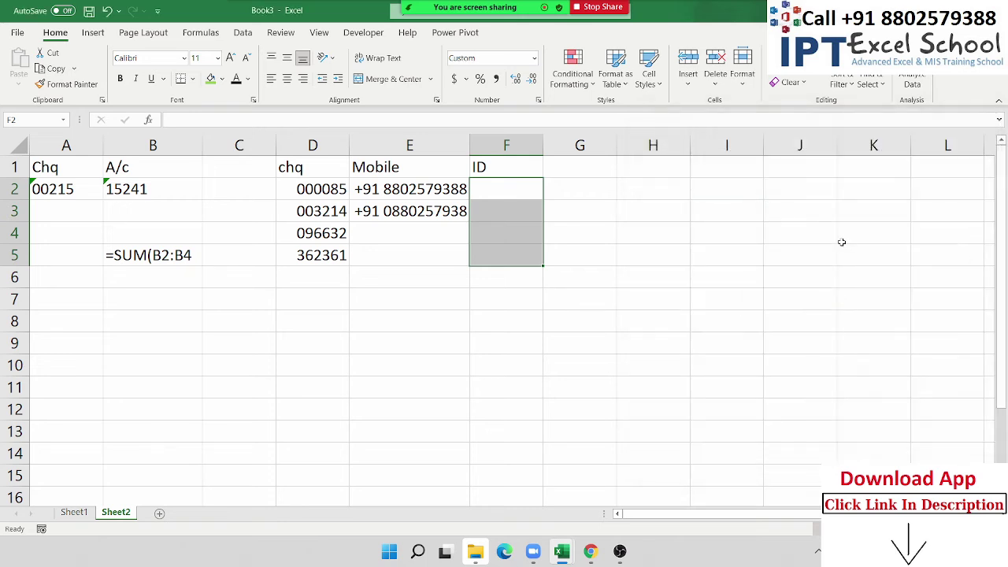
{"action": "key", "text": "shift+Up"}
{"action": "key", "text": "shift+Up"}
{"action": "key", "text": "shift+Up"}
Step: Test the format with 789, then enter 963214789 in F2 to show 963 - 214 - 789
{"action": "key", "text": "F2"}
{"action": "type", "text": "78"}
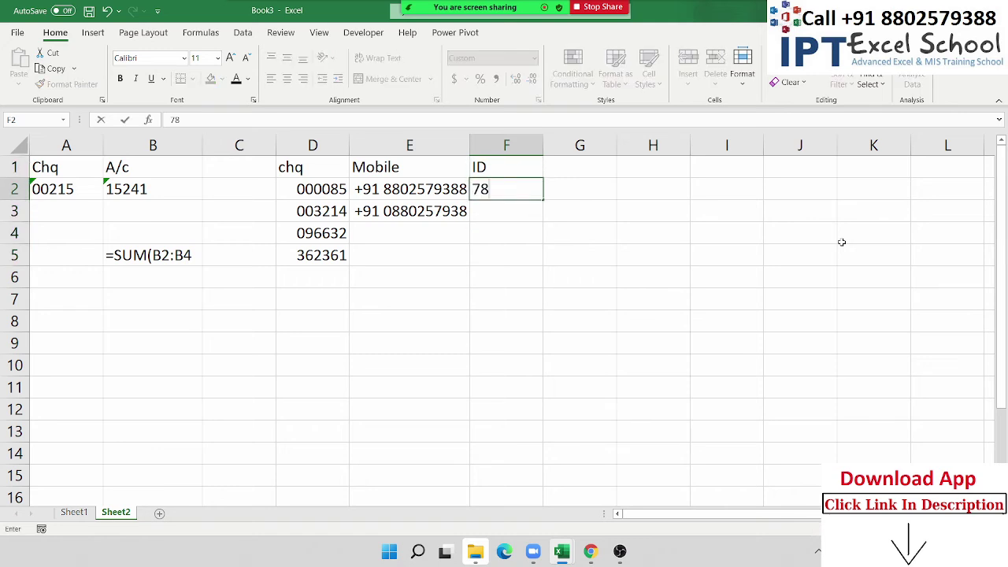
{"action": "type", "text": "9"}
{"action": "key", "text": "Return"}
{"action": "key", "text": "Up"}
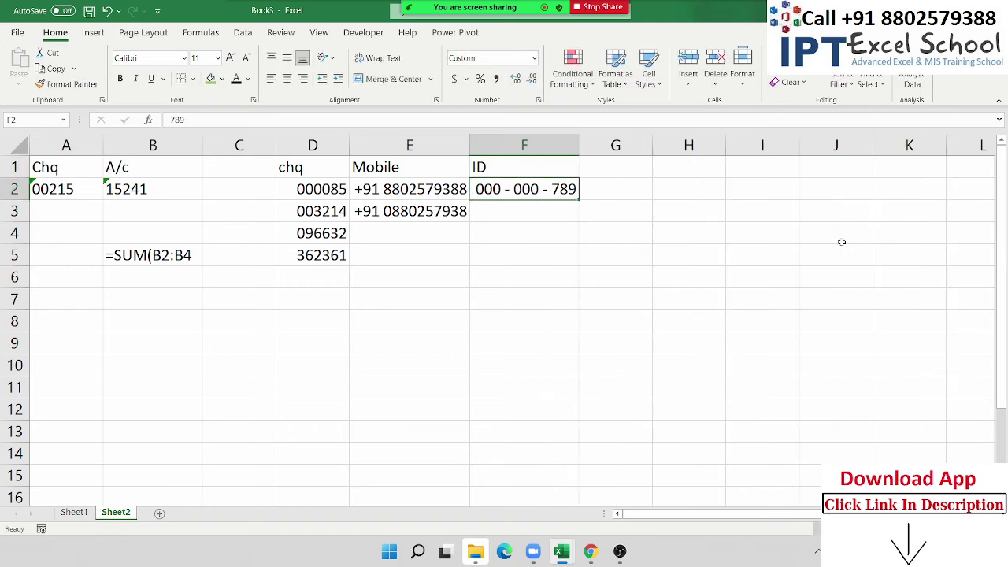
{"action": "type", "text": "963"}
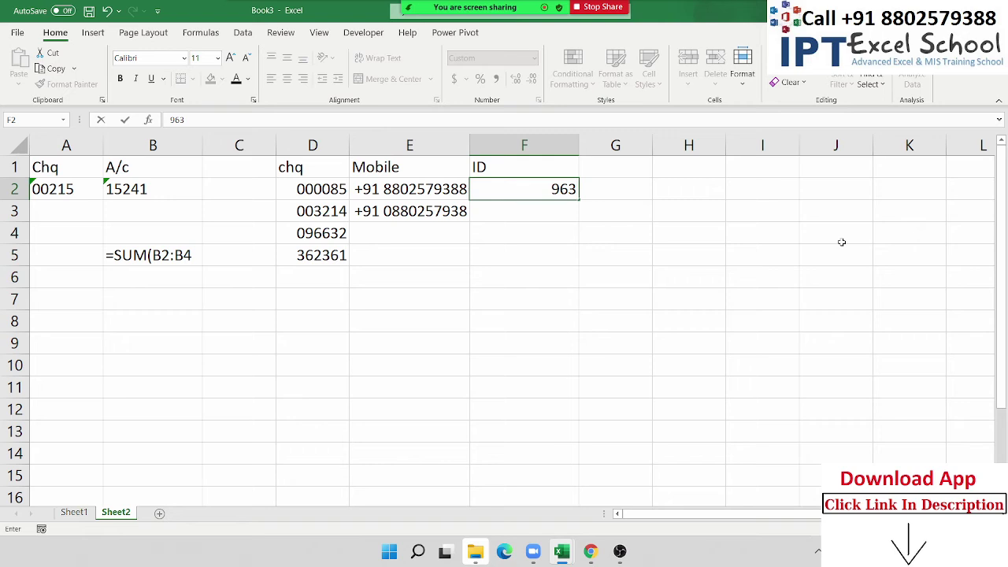
{"action": "type", "text": "214789"}
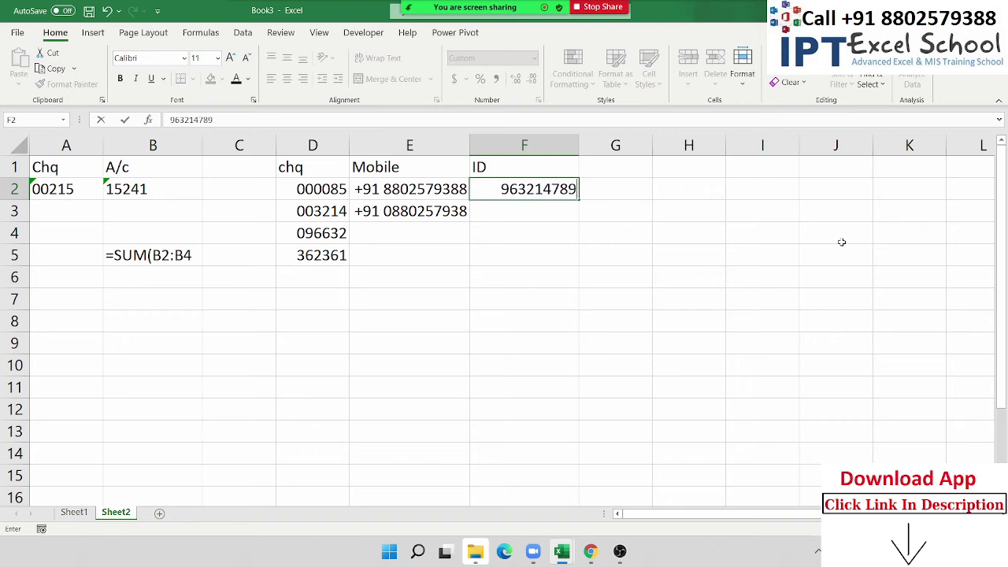
{"action": "key", "text": "Return"}
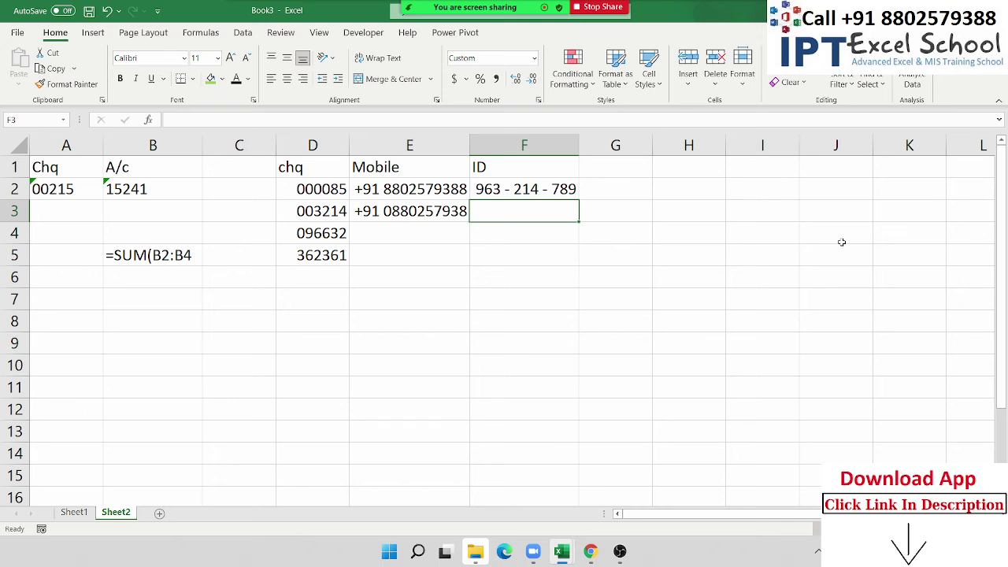
{"action": "key", "text": "Left"}
{"action": "key", "text": "Left"}
{"action": "key", "text": "Right"}
{"action": "key", "text": "Right"}
{"action": "key", "text": "Right"}
{"action": "key", "text": "Right"}
{"action": "key", "text": "Up"}
{"action": "key", "text": "Up"}
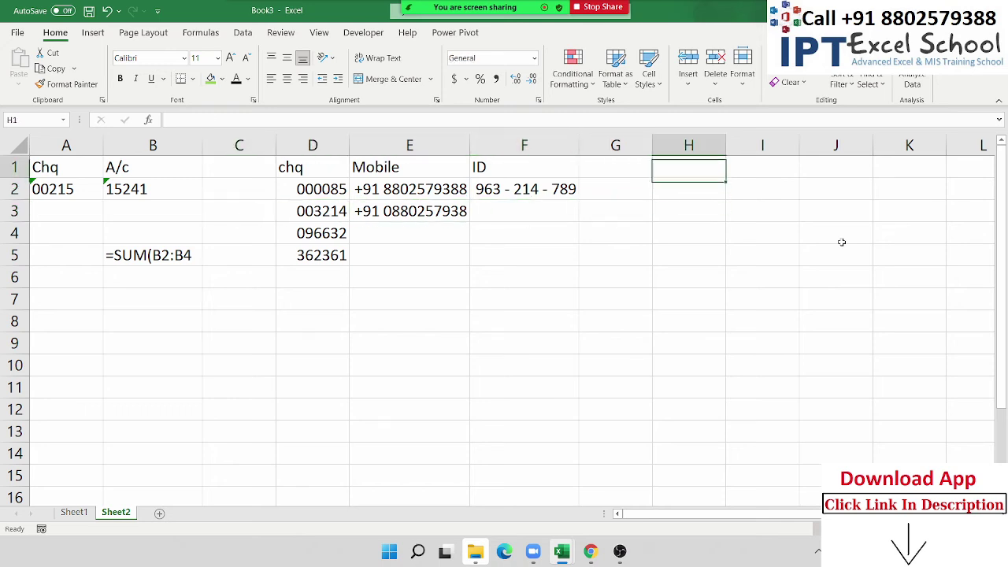
{"action": "key", "text": "Left"}
Step: Head column G with A/c and enter a 10-digit account number in G2
{"action": "type", "text": "A/c"}
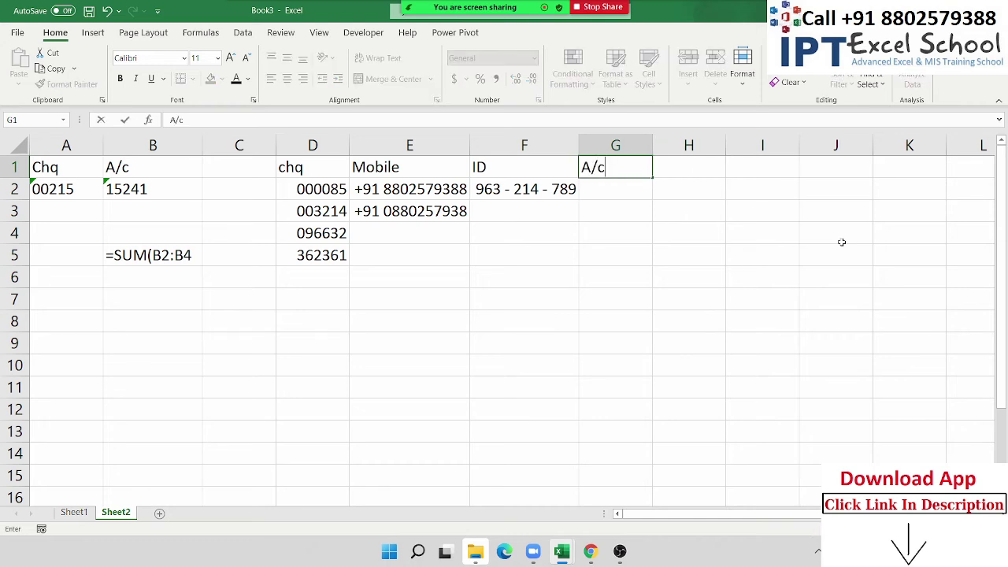
{"action": "key", "text": "Return"}
{"action": "type", "text": "123456"}
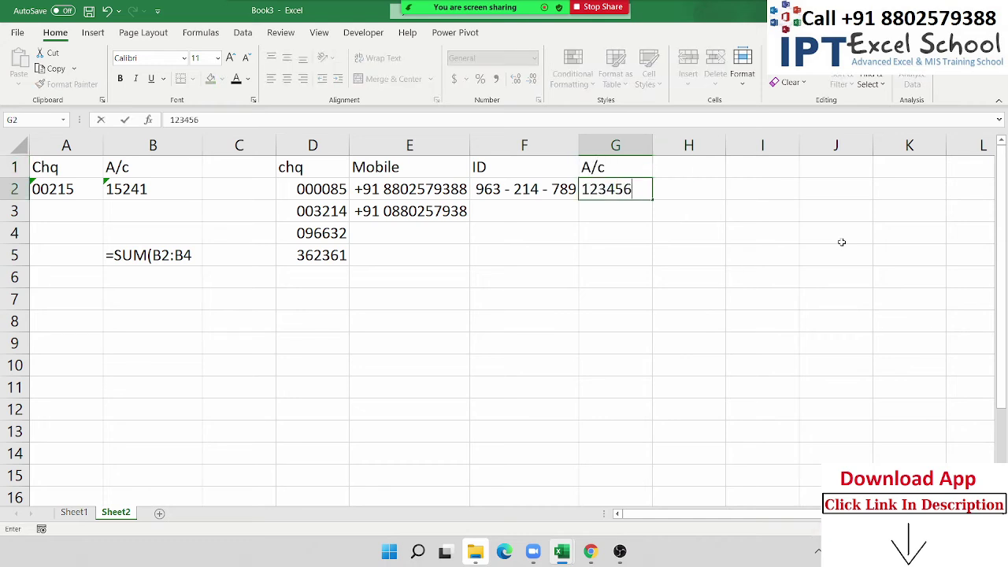
{"action": "type", "text": "7891"}
{"action": "key", "text": "Return"}
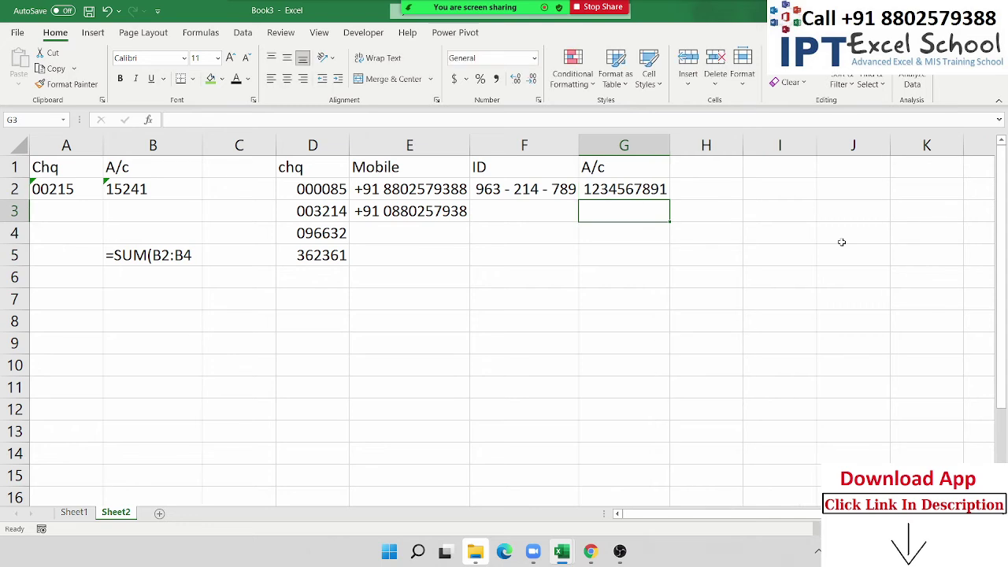
Step: Extend G2's account number to 12 digits so it displays as 1.23457E+11
{"action": "key", "text": "Up"}
{"action": "key", "text": "F2"}
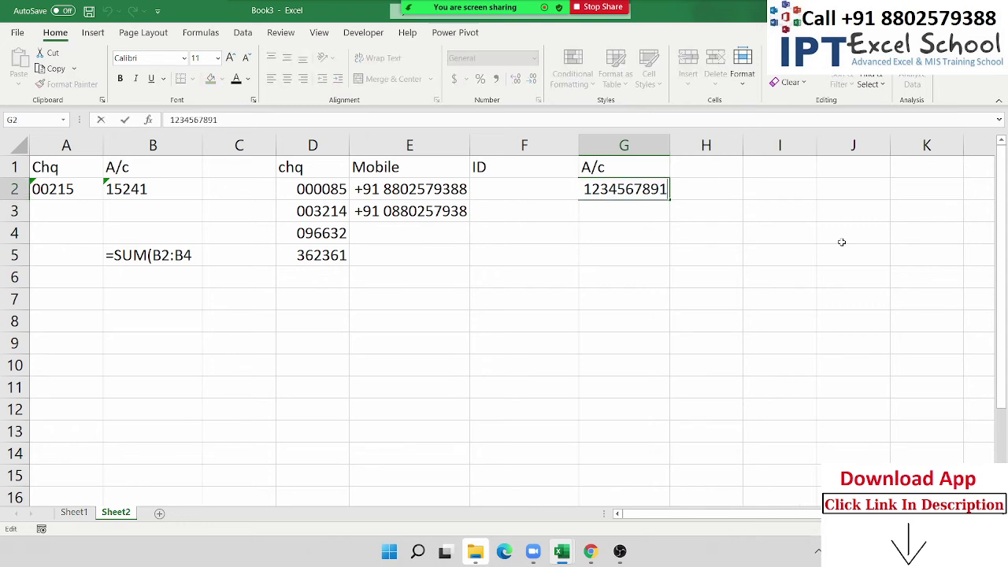
{"action": "key", "text": "Return"}
{"action": "key", "text": "Up"}
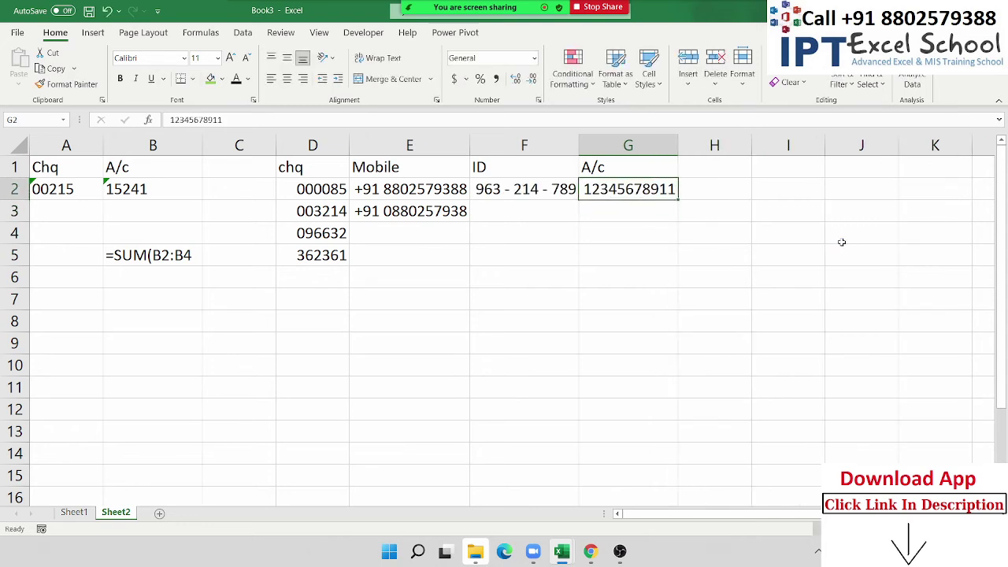
{"action": "key", "text": "F2"}
{"action": "type", "text": "5"}
{"action": "key", "text": "Return"}
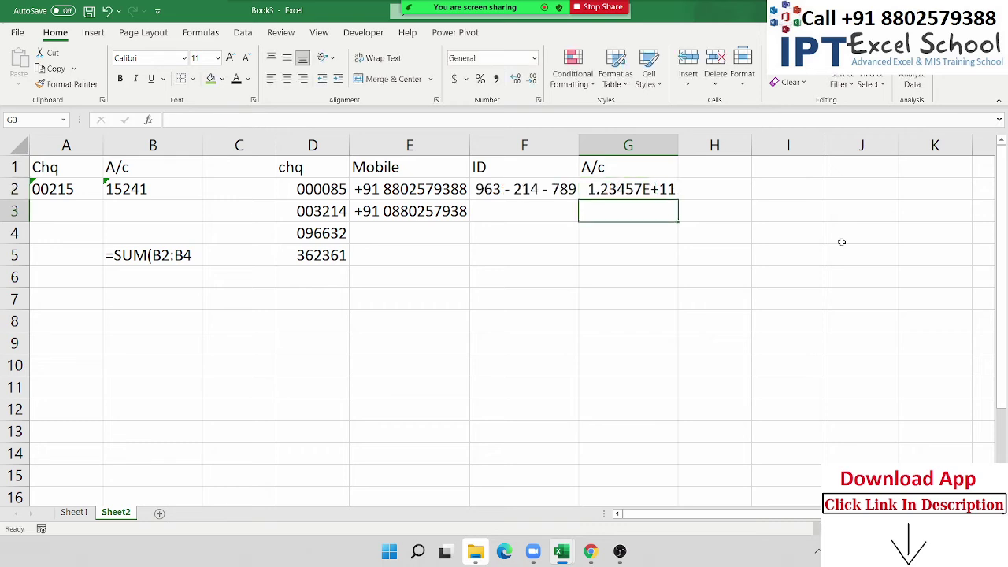
{"action": "key", "text": "Up"}
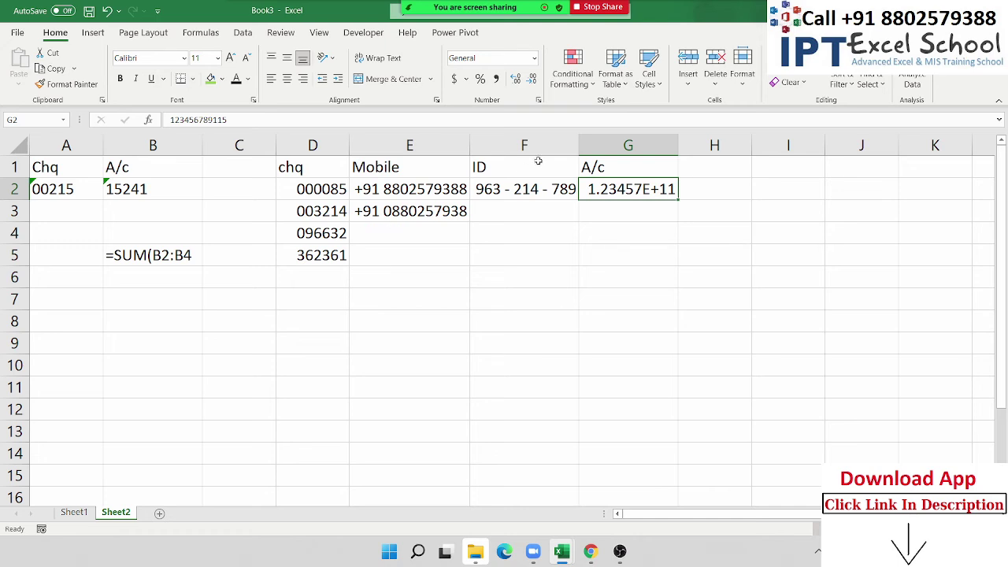
Step: Apply custom number format 0 to G2 so the 12-digit number shows in full
{"action": "left_click", "coordinate": [539, 101]}
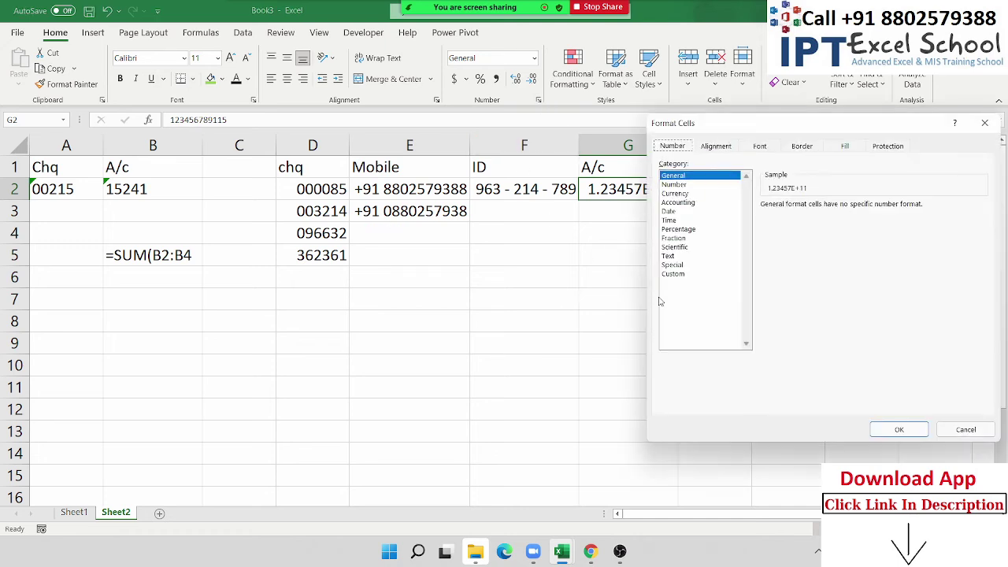
{"action": "left_click", "coordinate": [668, 274]}
{"action": "double_click", "coordinate": [767, 217]}
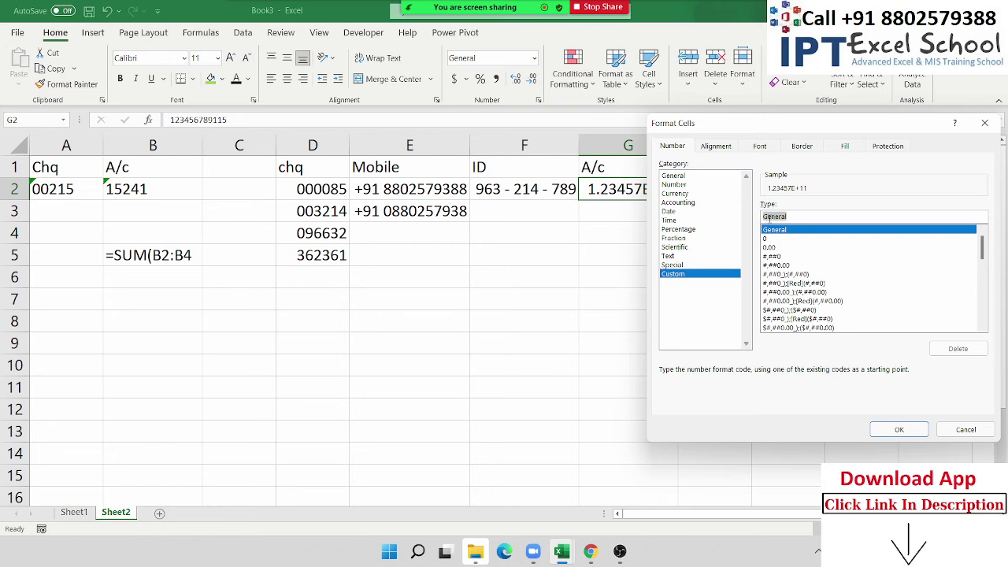
{"action": "type", "text": "0"}
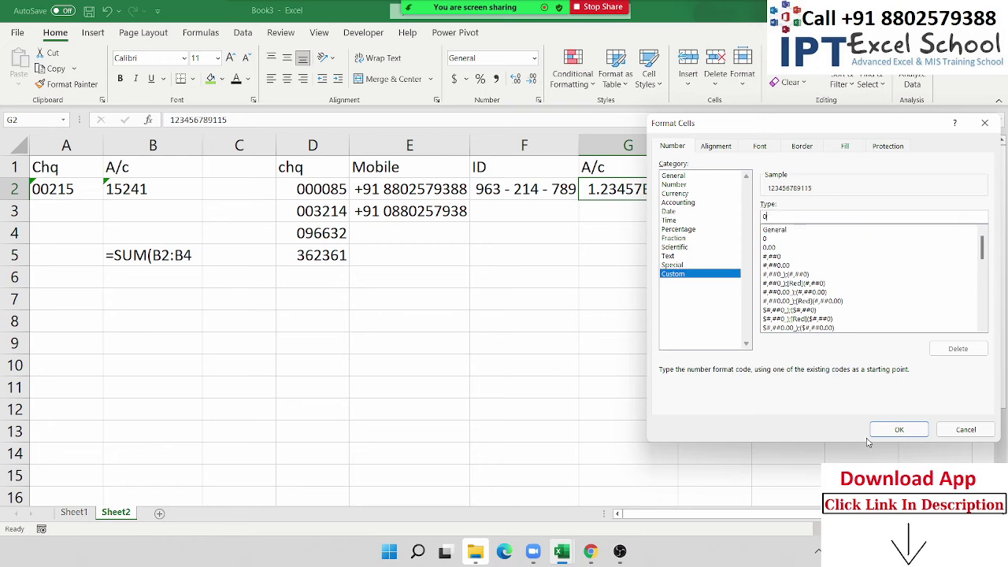
{"action": "left_click", "coordinate": [896, 430]}
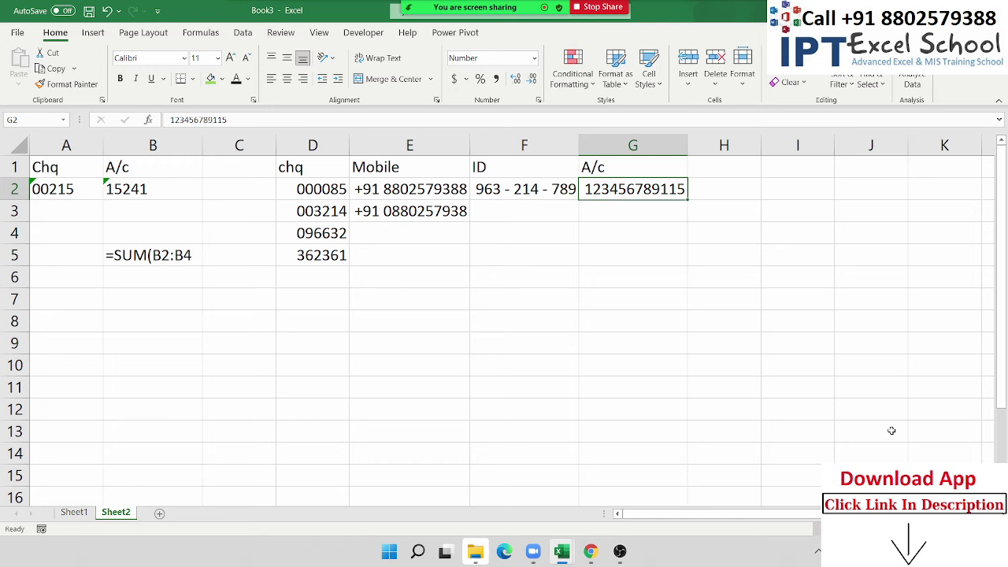
Step: Lengthen G2's account number step by step to 16 digits
{"action": "double_click", "coordinate": [670, 192]}
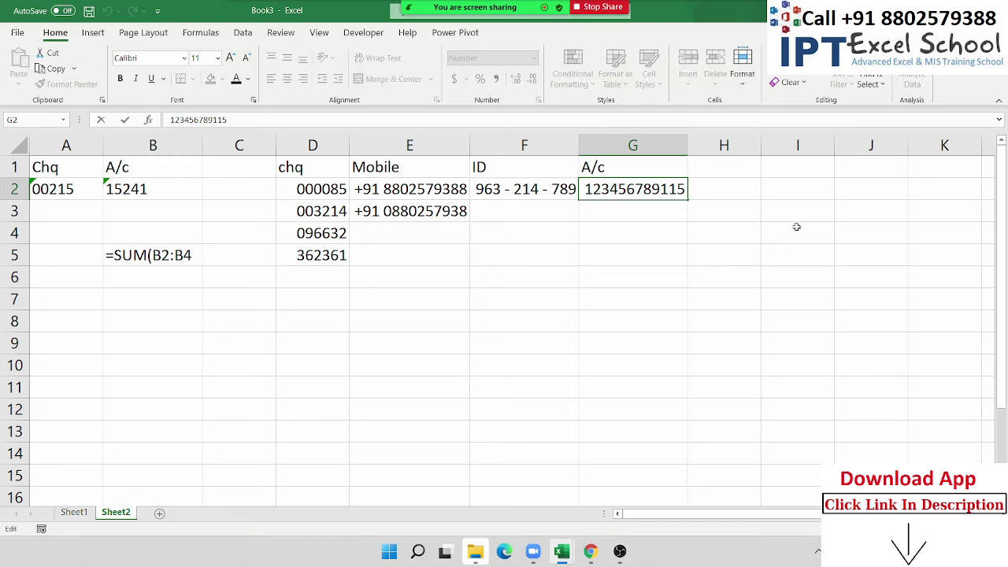
{"action": "key", "text": "Right"}
{"action": "key", "text": "Right"}
{"action": "type", "text": "85"}
{"action": "key", "text": "Return"}
{"action": "key", "text": "Up"}
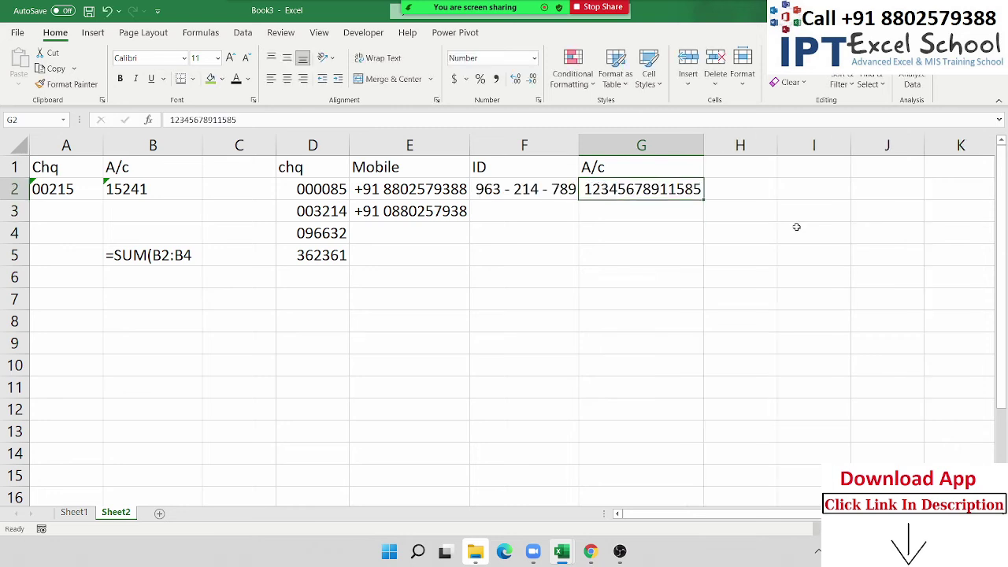
{"action": "key", "text": "F2"}
{"action": "type", "text": "9"}
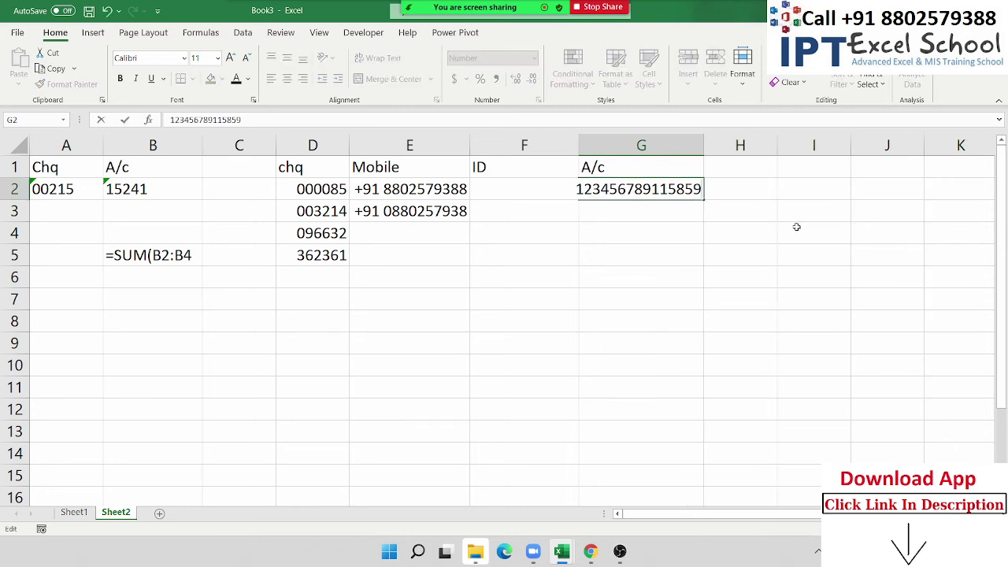
{"action": "key", "text": "Return"}
{"action": "key", "text": "Up"}
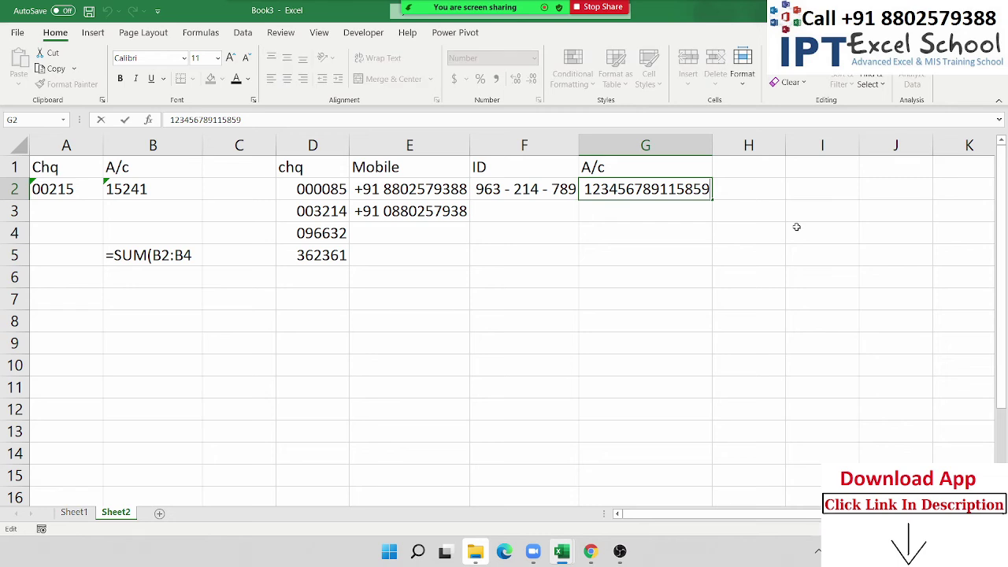
{"action": "type", "text": "1234567891158596"}
{"action": "key", "text": "Return"}
{"action": "key", "text": "Up"}
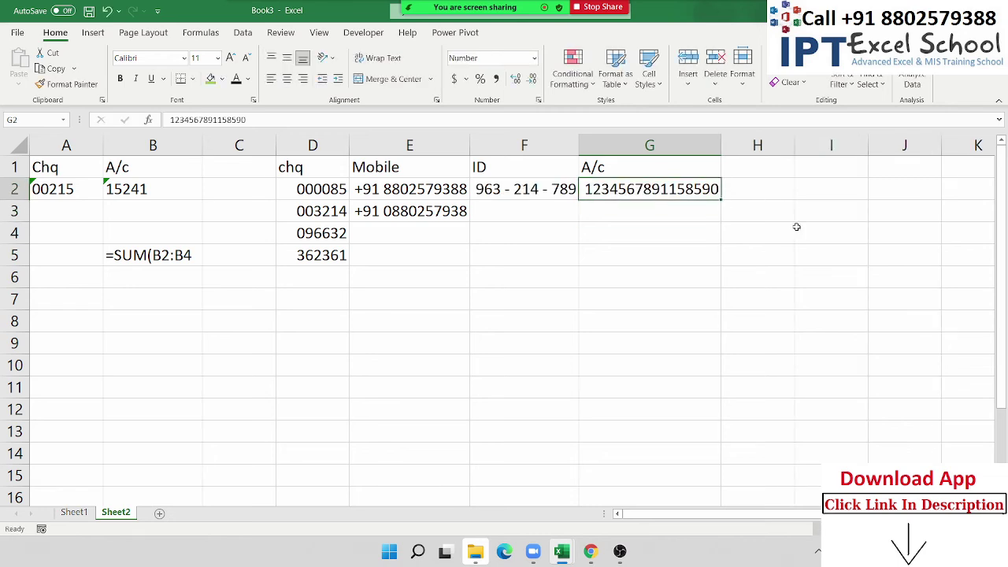
Step: Make G2's number 18 digits and see its last three digits become 000
{"action": "key", "text": "F2"}
{"action": "key", "text": "BackSpace"}
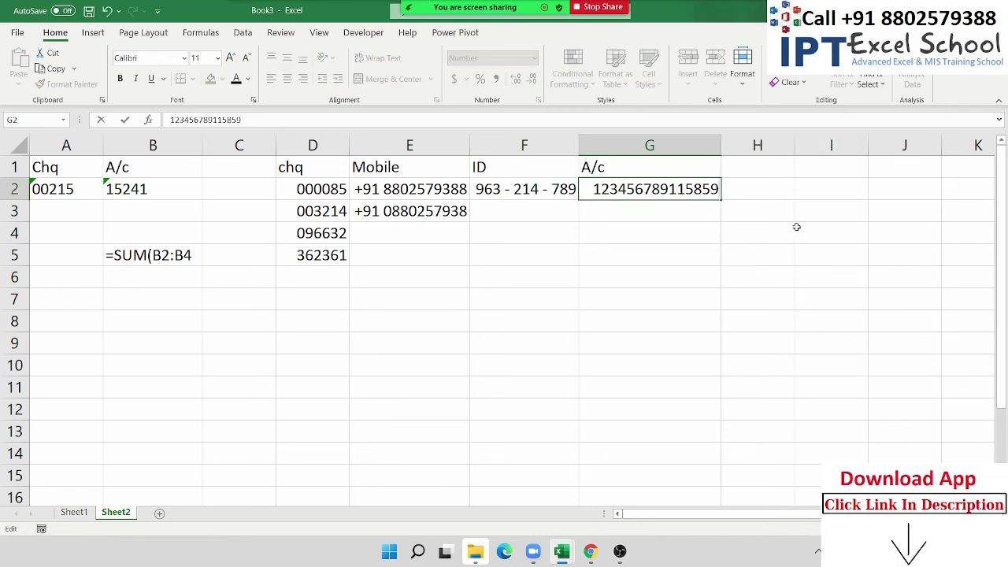
{"action": "type", "text": "8"}
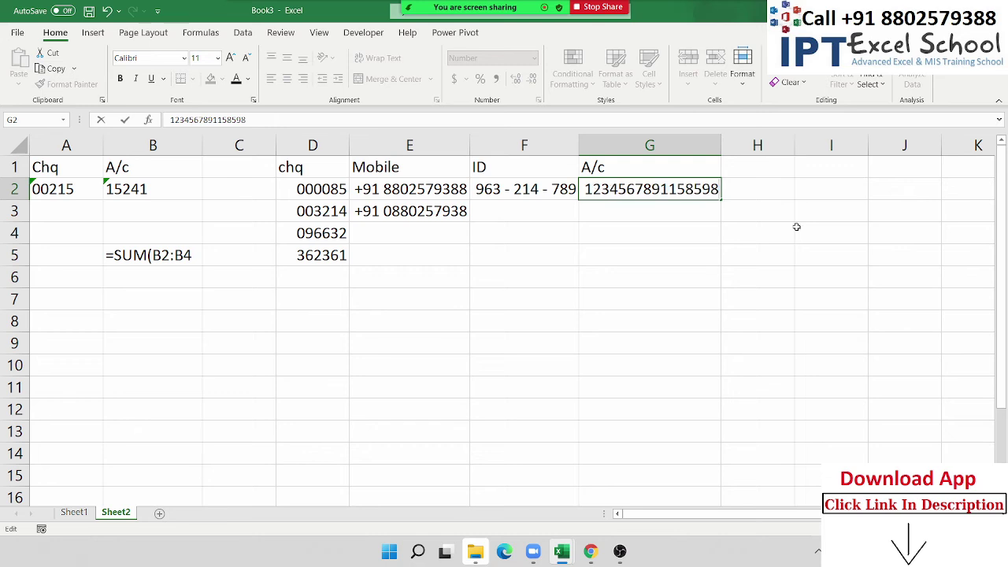
{"action": "type", "text": "96"}
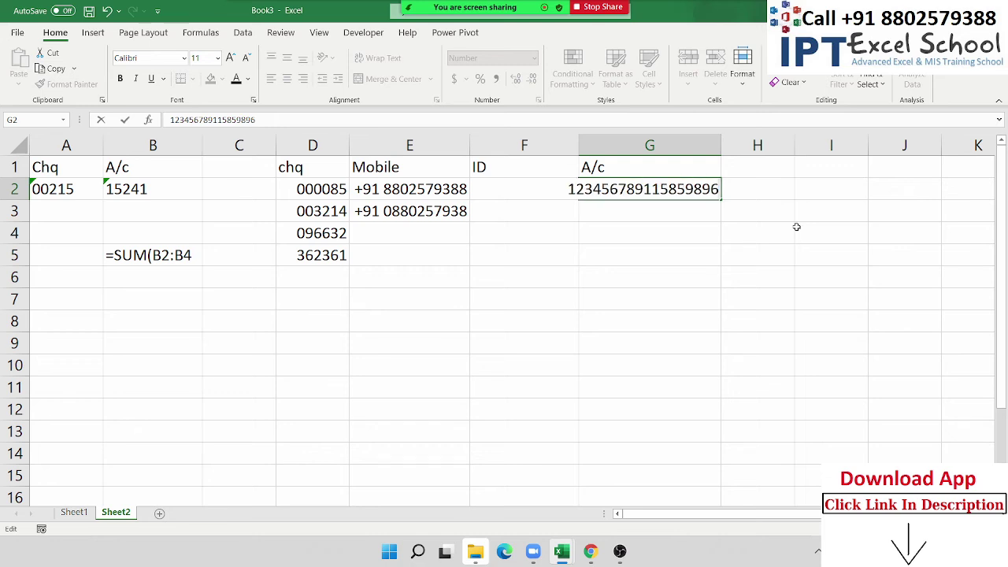
{"action": "key", "text": "Return"}
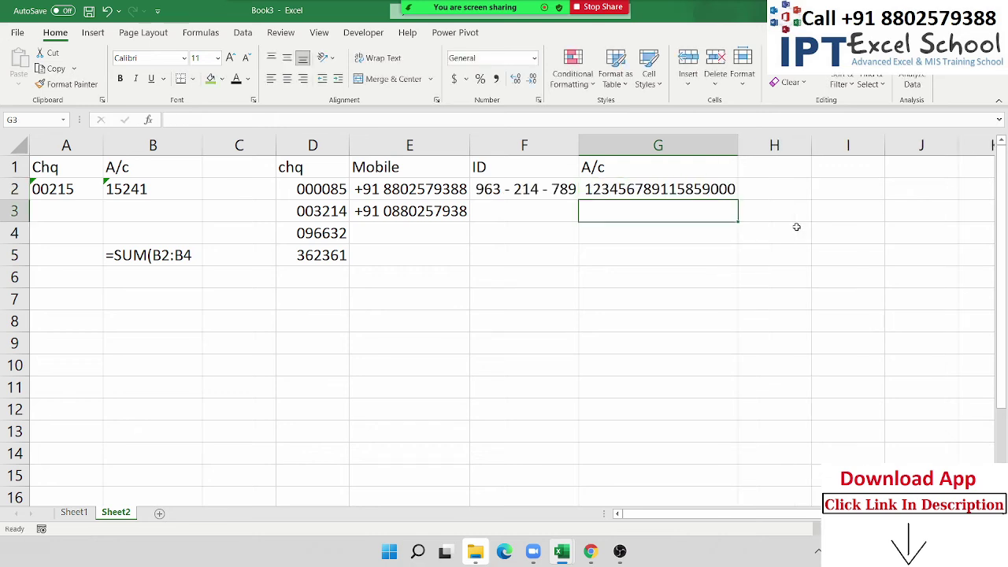
{"action": "key", "text": "Up"}
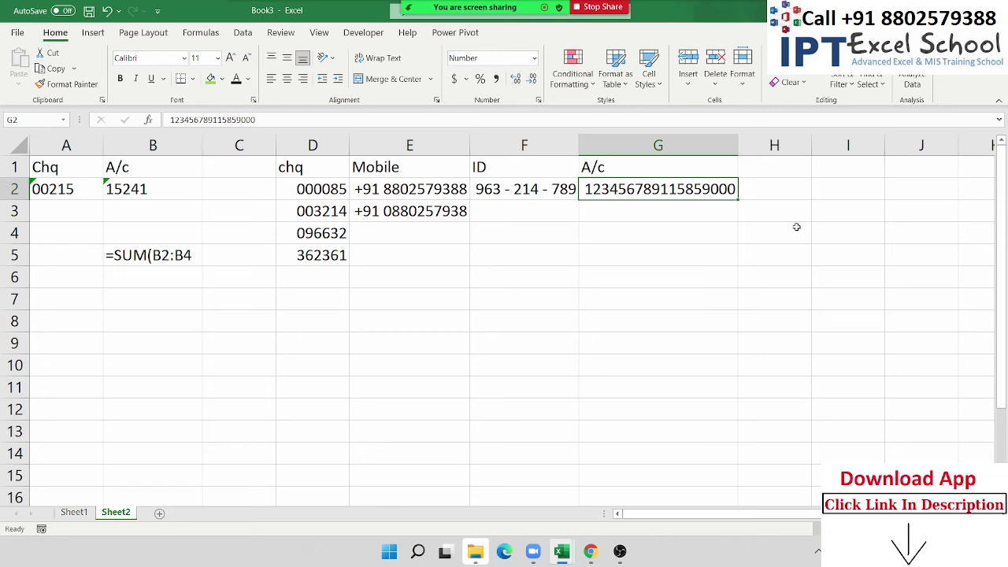
Step: Enter a 22-digit account number in B3 as text with a leading apostrophe
{"action": "key", "text": "Left"}
{"action": "key", "text": "Home"}
{"action": "key", "text": "Right"}
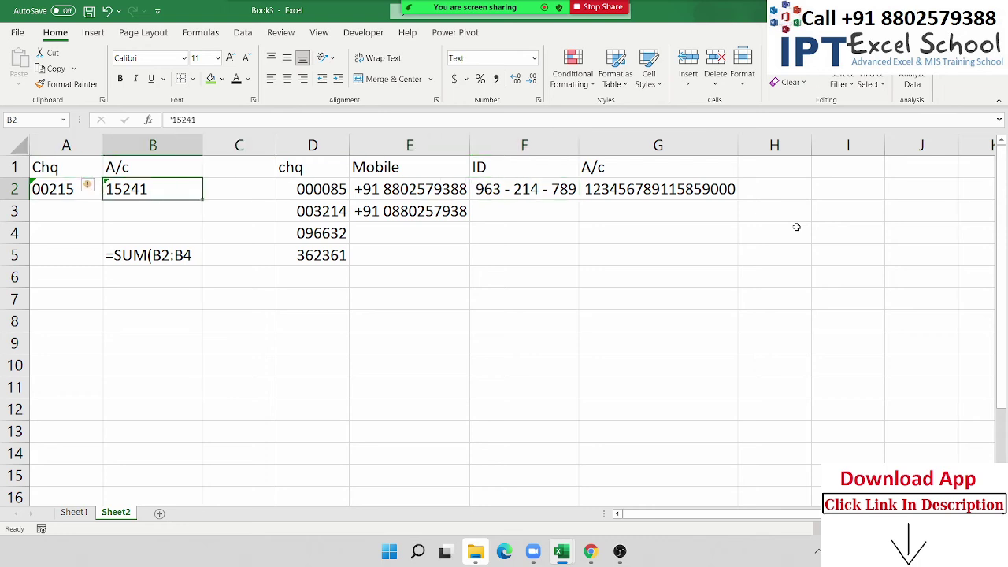
{"action": "key", "text": "Down"}
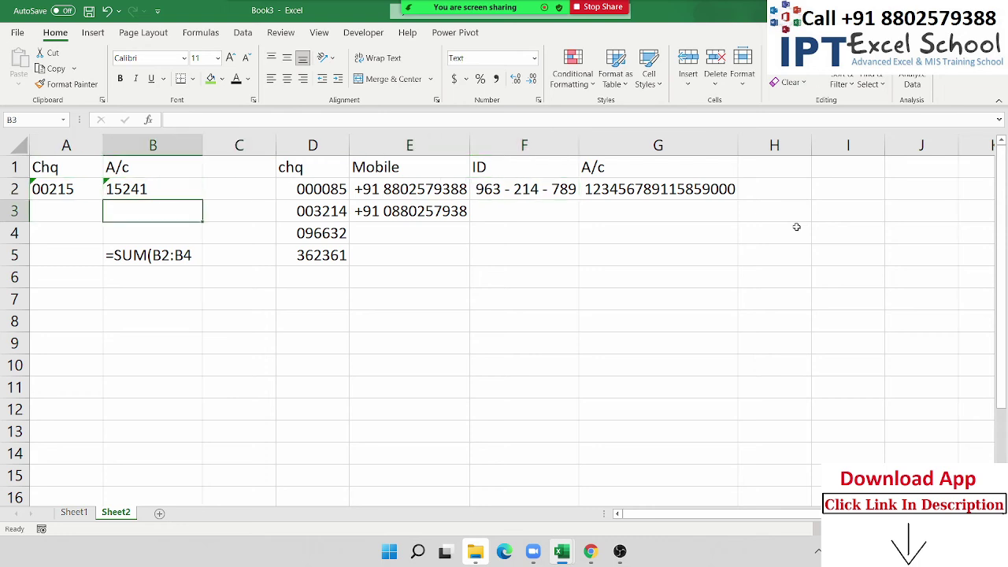
{"action": "type", "text": "'132131"}
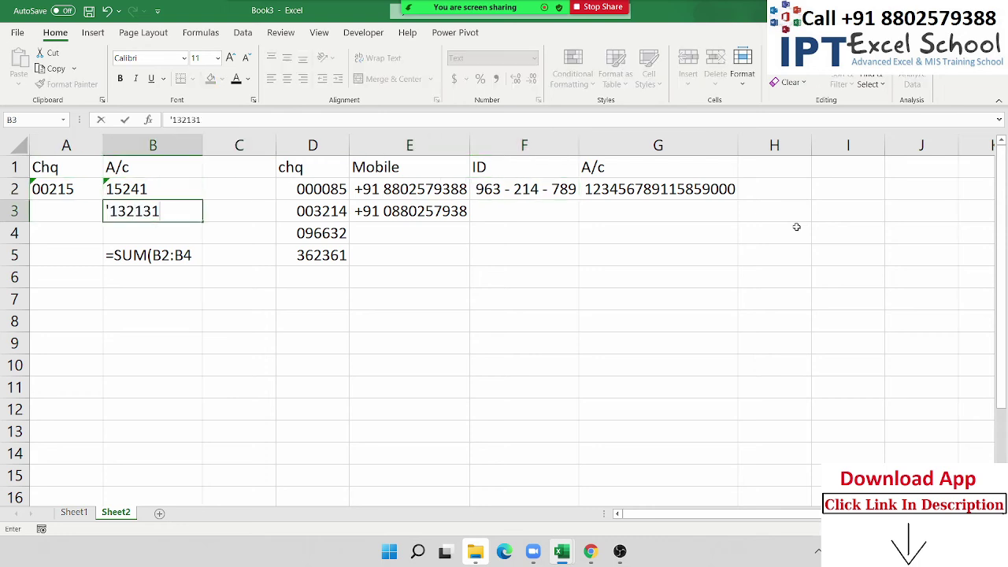
{"action": "type", "text": "3213546532132134"}
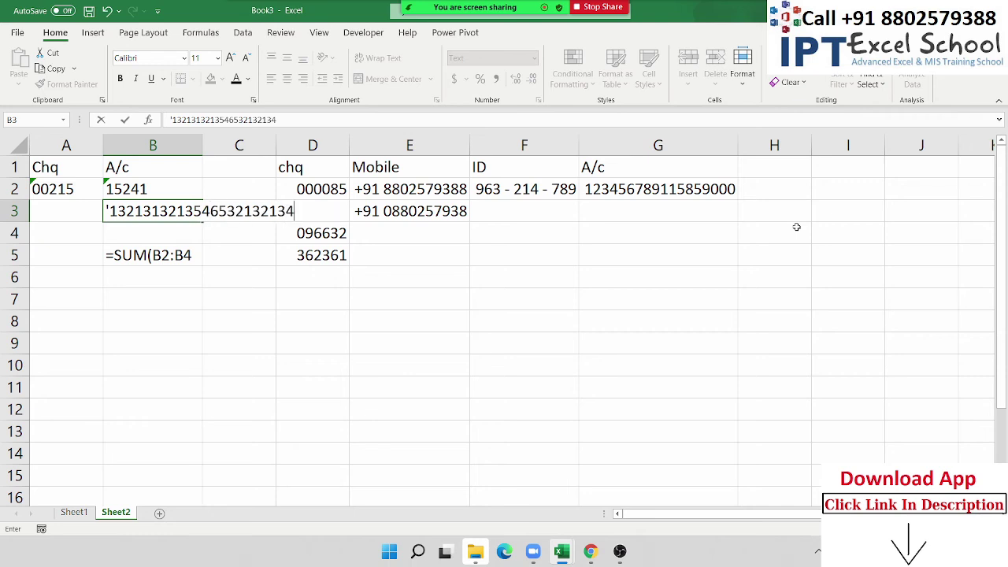
{"action": "key", "text": "Return"}
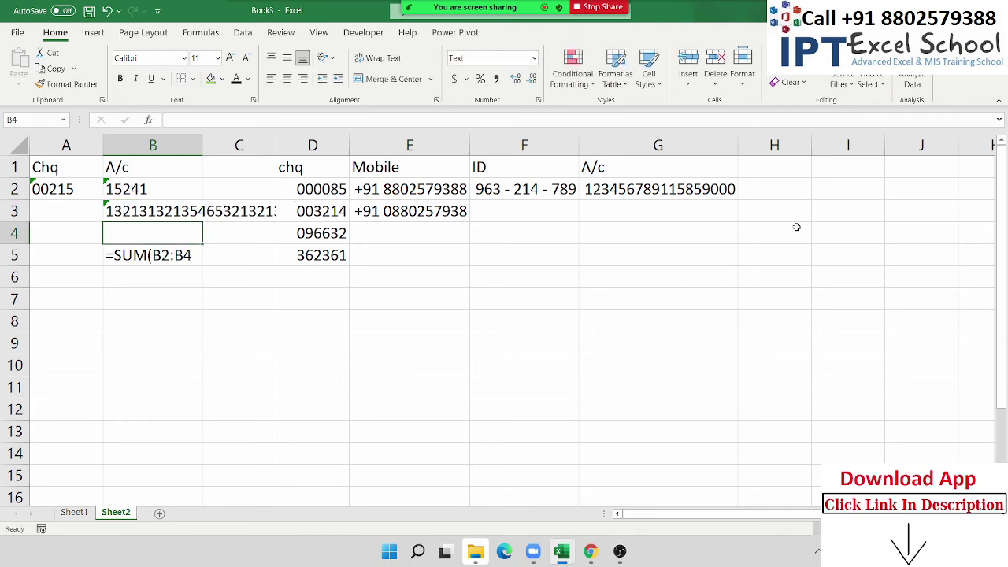
Step: Put a Chq heading in C12 and bring up Format Cells for C13
{"action": "left_click", "coordinate": [418, 281]}
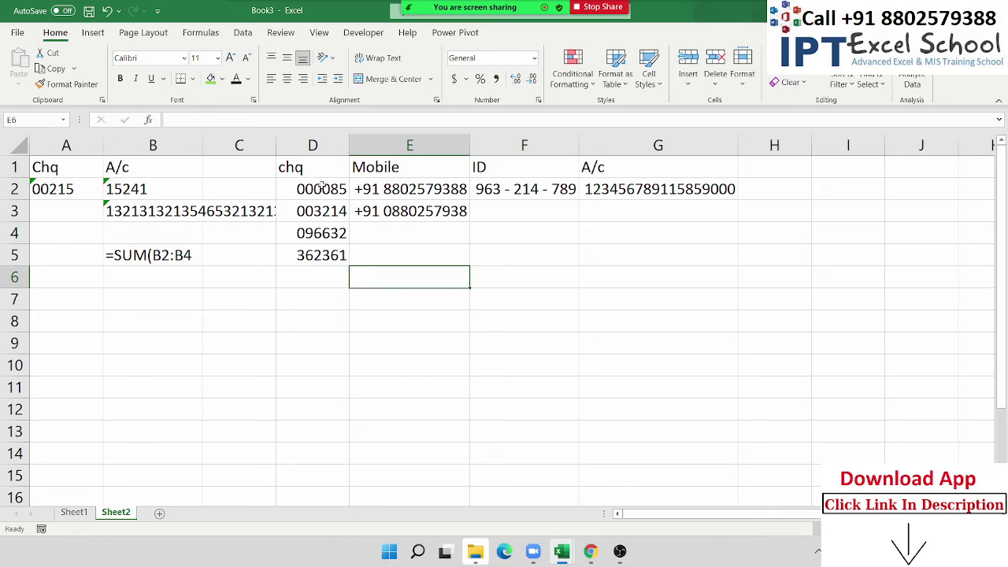
{"action": "left_click", "coordinate": [323, 185]}
{"action": "scroll", "coordinate": [327, 355], "scroll_direction": "down", "scroll_amount": 3}
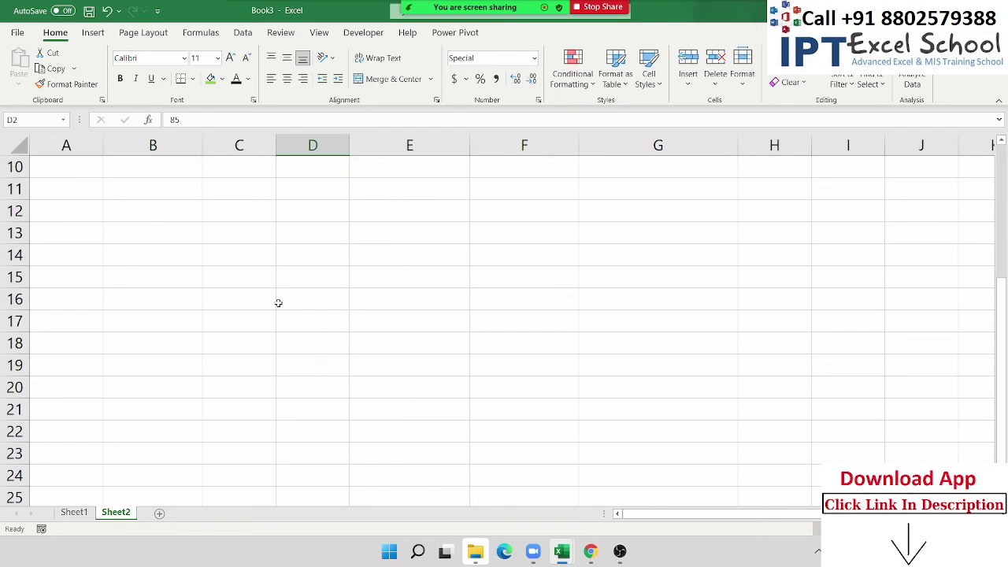
{"action": "left_click", "coordinate": [262, 212]}
{"action": "type", "text": "C"}
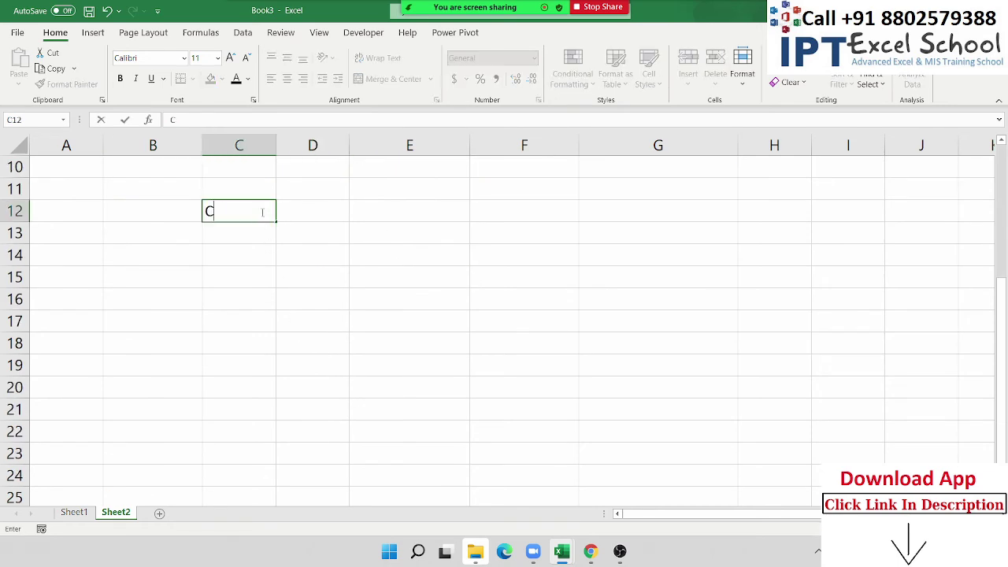
{"action": "type", "text": "hq"}
{"action": "key", "text": "Return"}
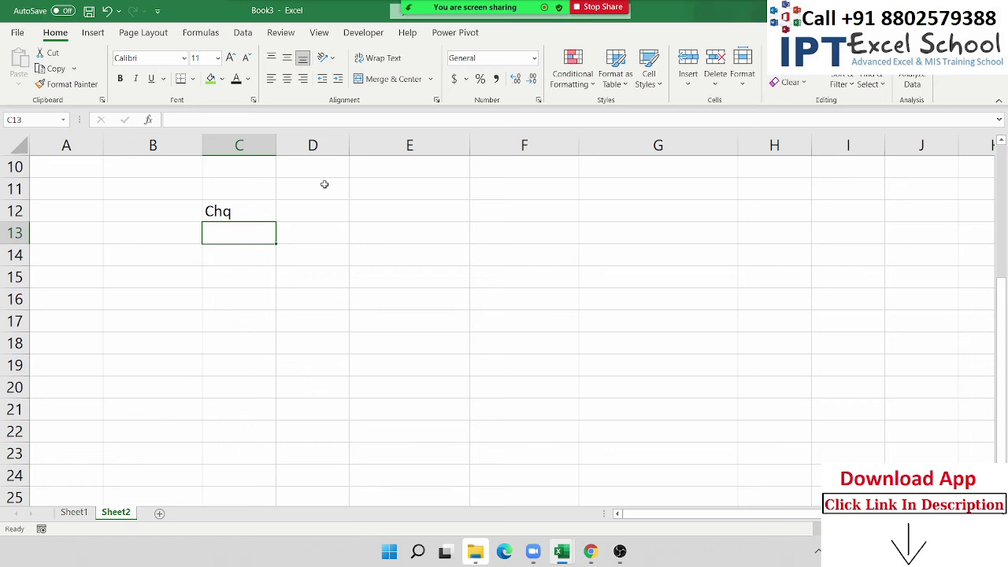
{"action": "left_click", "coordinate": [538, 100]}
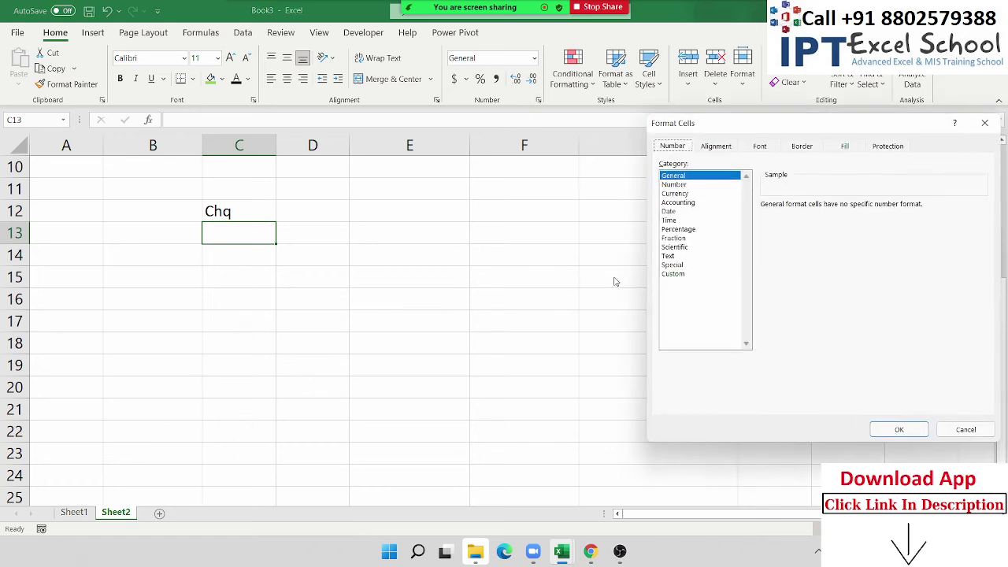
Step: Give C13 the custom format 000000 and enter 123 so it displays 000123
{"action": "left_click", "coordinate": [670, 273]}
{"action": "double_click", "coordinate": [775, 218]}
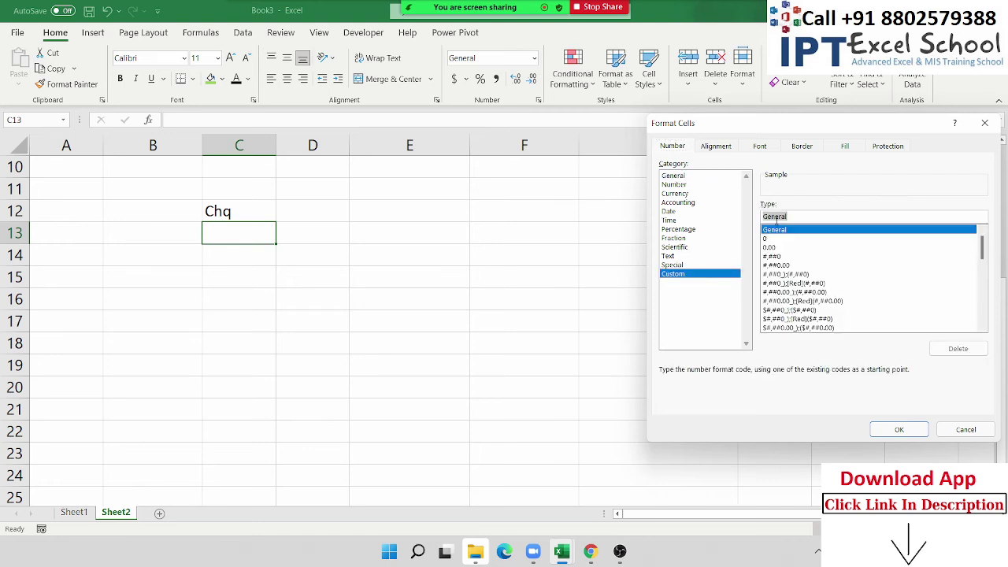
{"action": "type", "text": "000"}
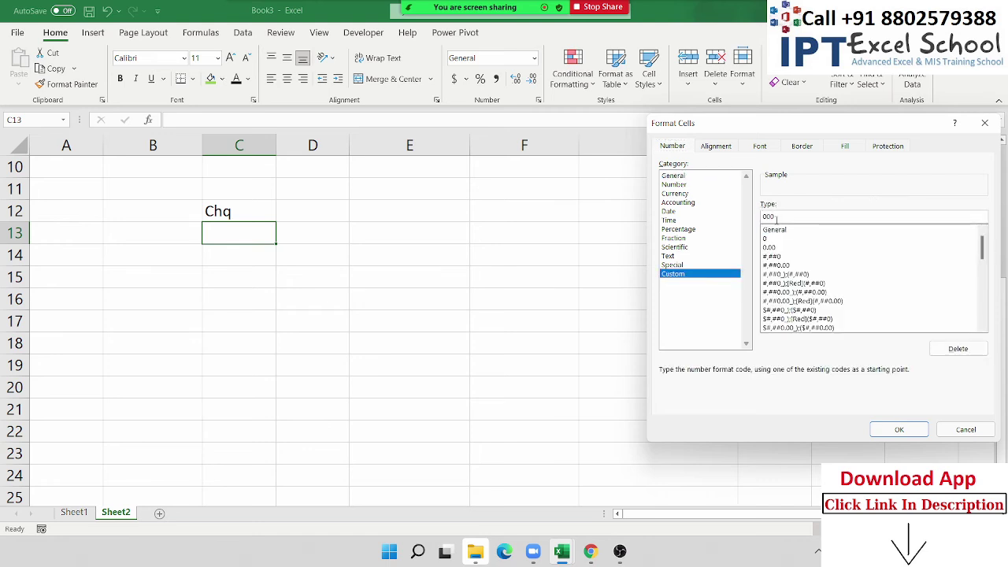
{"action": "type", "text": "000"}
{"action": "key", "text": "Return"}
{"action": "type", "text": "1"}
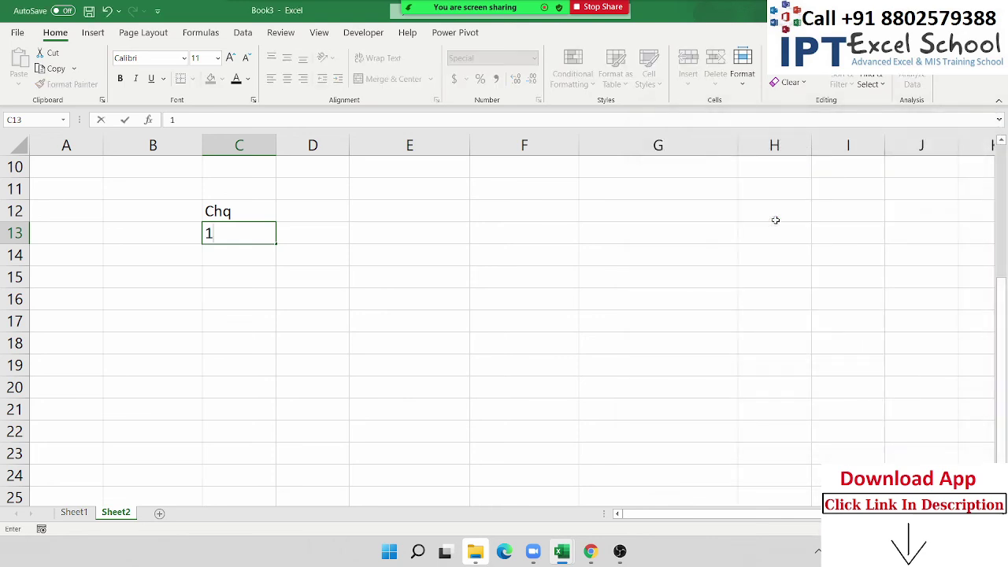
{"action": "type", "text": "23"}
{"action": "key", "text": "Return"}
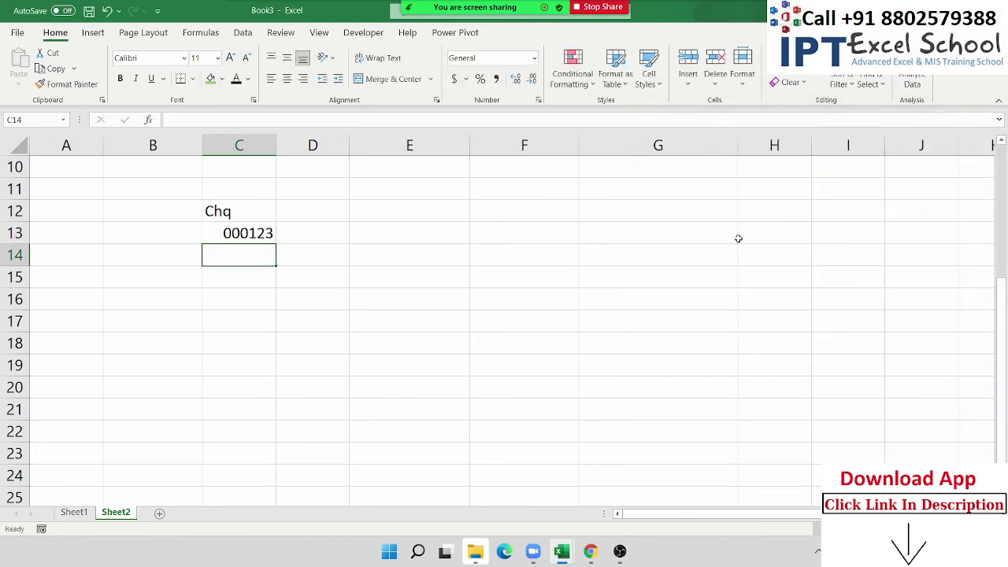
Step: Enter '000123 in E13 as text, correcting the missing zero
{"action": "left_click", "coordinate": [412, 234]}
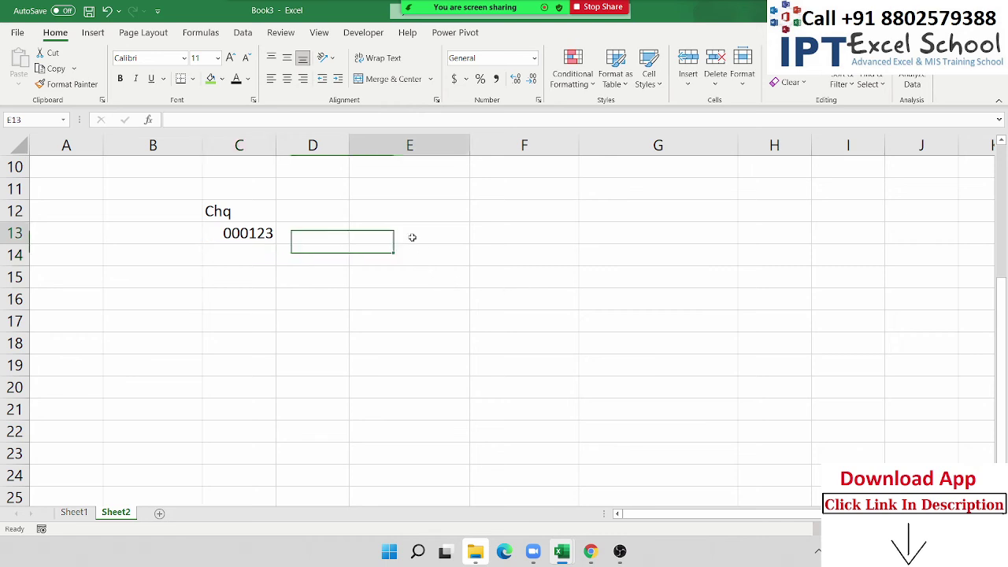
{"action": "type", "text": "'0"}
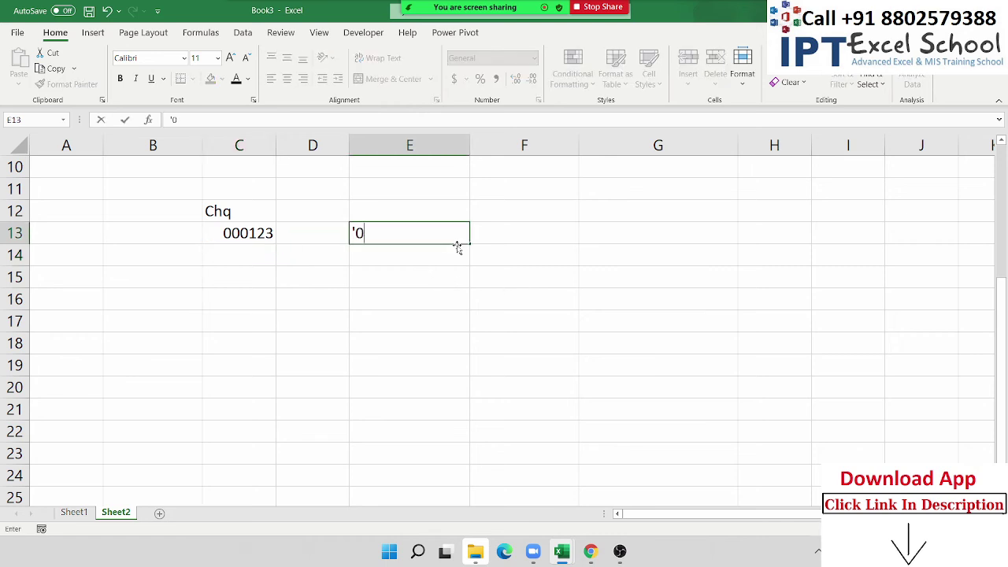
{"action": "type", "text": "0123"}
{"action": "key", "text": "Return"}
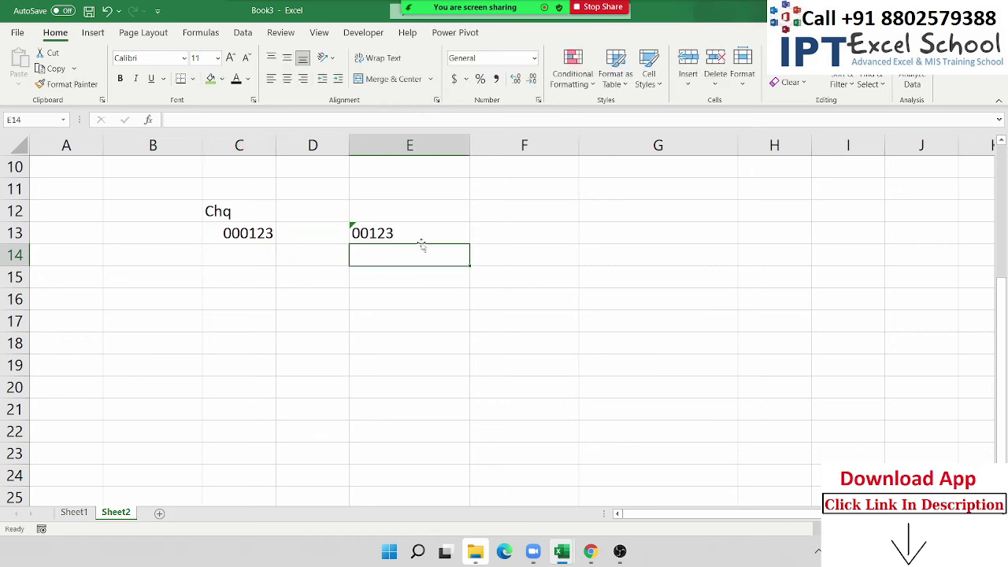
{"action": "left_click", "coordinate": [420, 234]}
{"action": "double_click", "coordinate": [353, 230]}
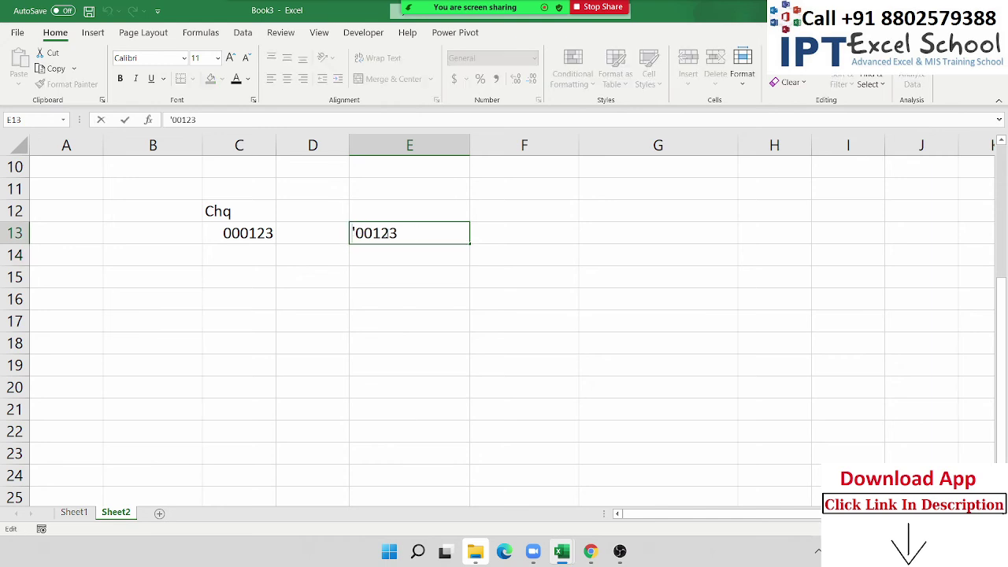
{"action": "type", "text": "0"}
{"action": "key", "text": "Return"}
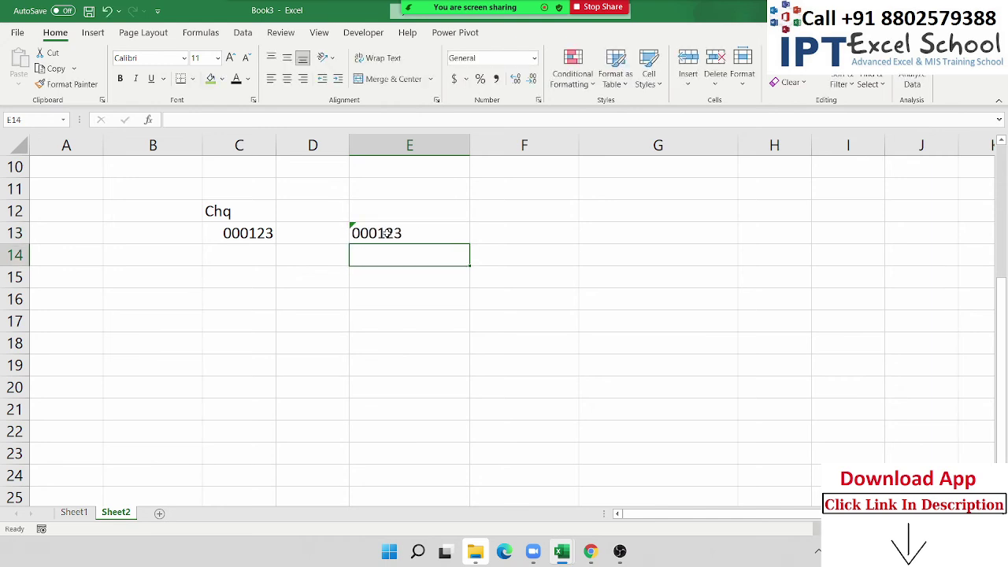
Step: Ignore E13's number-stored-as-text error and return to C13 for comparison
{"action": "left_click", "coordinate": [375, 233]}
{"action": "left_click", "coordinate": [335, 233]}
{"action": "left_click", "coordinate": [374, 236]}
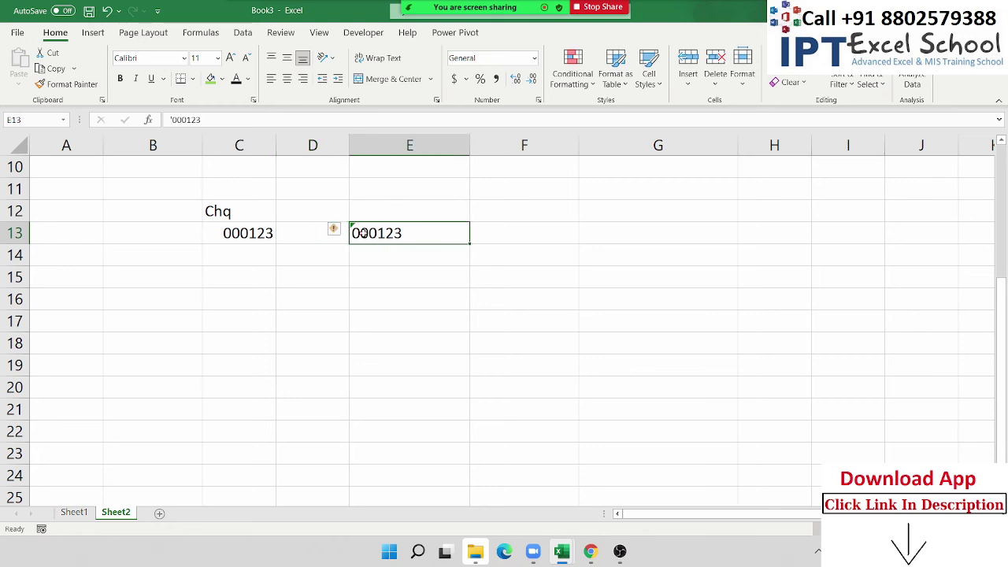
{"action": "left_click", "coordinate": [341, 231]}
{"action": "left_click", "coordinate": [372, 297]}
{"action": "left_click", "coordinate": [323, 295]}
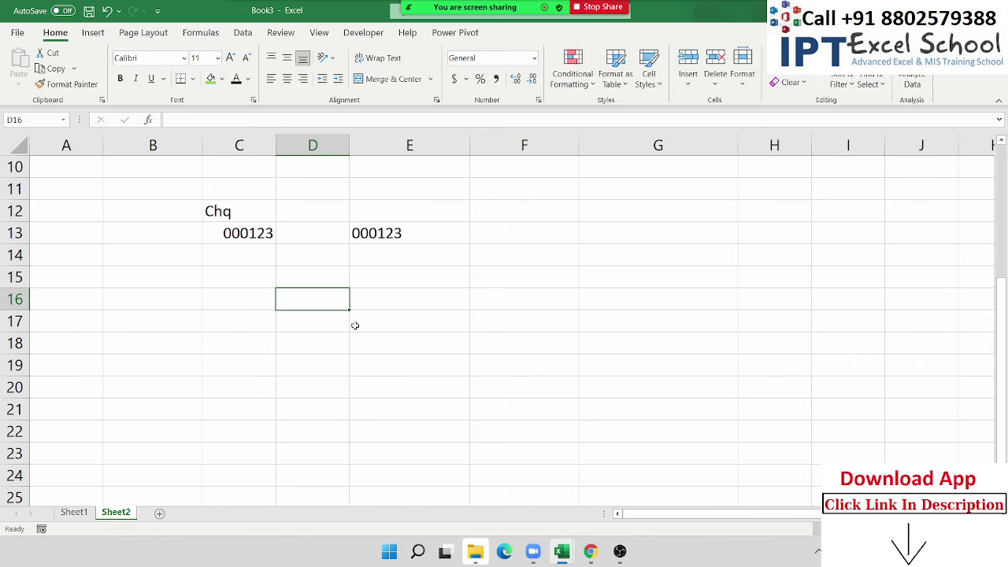
{"action": "key", "text": "Up"}
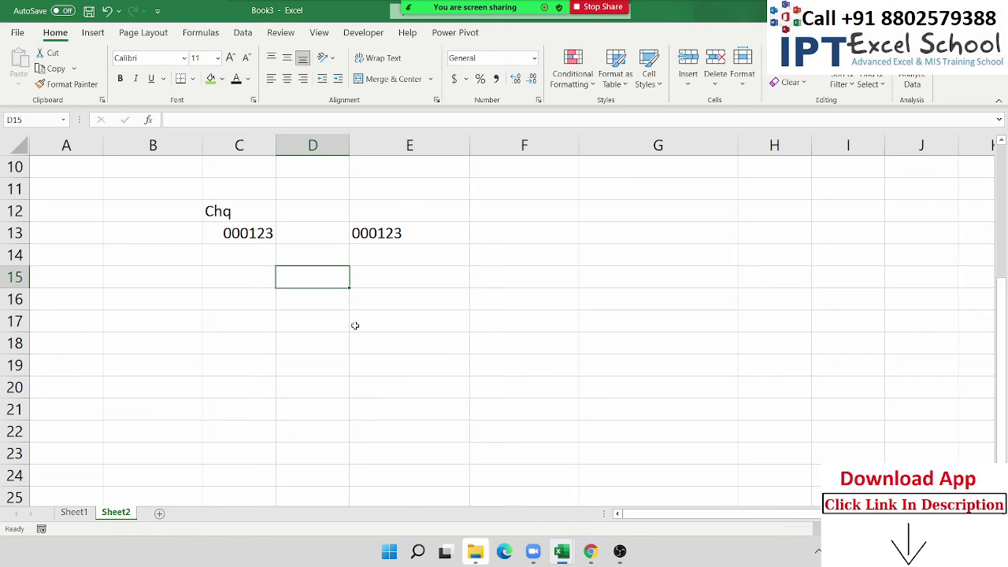
{"action": "key", "text": "Up"}
{"action": "key", "text": "Up"}
{"action": "key", "text": "Left"}
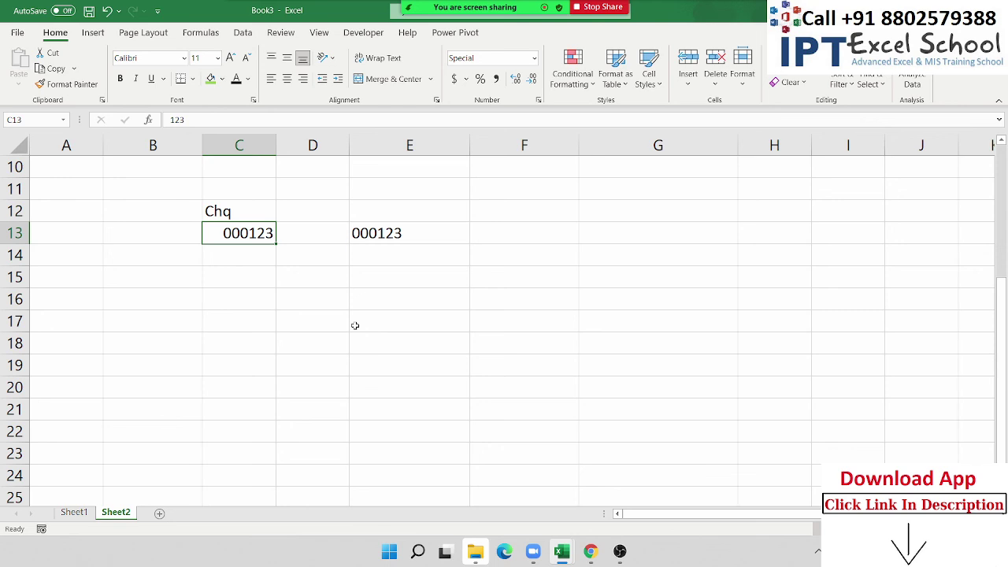
{"action": "key", "text": "Right"}
{"action": "key", "text": "Right"}
{"action": "key", "text": "Left"}
{"action": "key", "text": "Left"}
{"action": "left_click", "coordinate": [324, 270]}
{"action": "type", "text": "="}
{"action": "key", "text": "Up"}
{"action": "key", "text": "Left"}
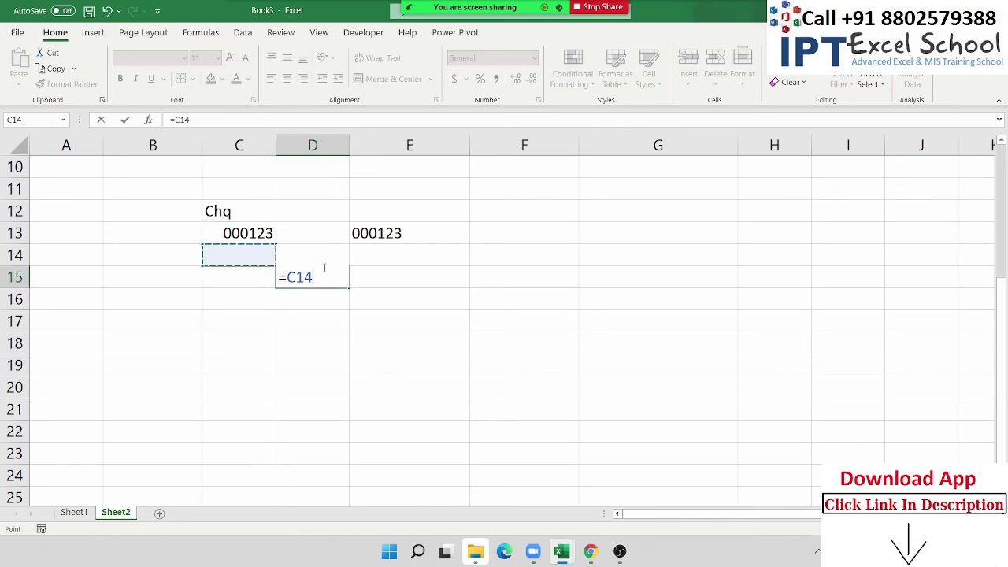
{"action": "key", "text": "Up"}
{"action": "type", "text": "="}
{"action": "key", "text": "Right"}
{"action": "key", "text": "Up"}
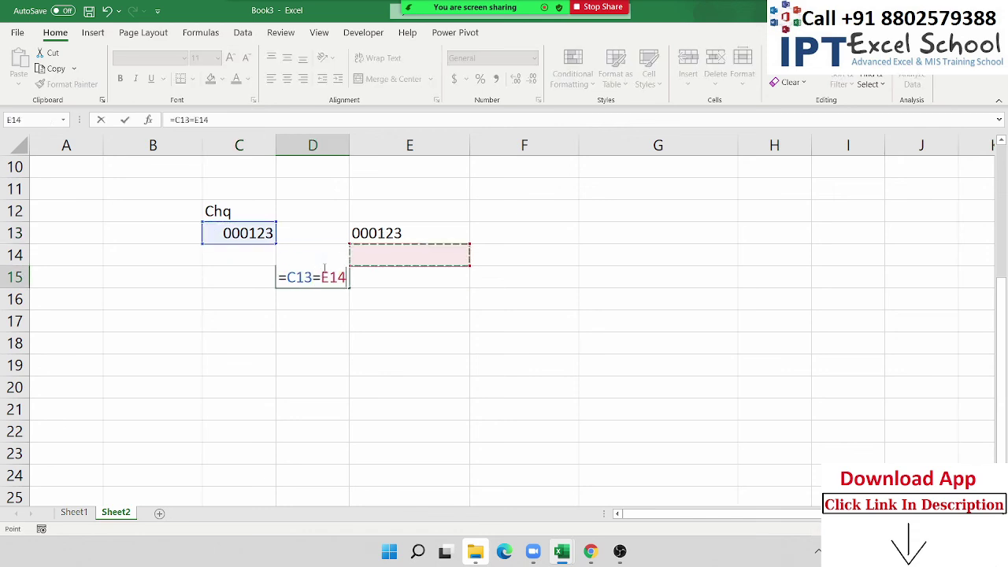
{"action": "key", "text": "Up"}
{"action": "key", "text": "ctrl+Return"}
{"action": "key", "text": "Left"}
{"action": "key", "text": "Left"}
{"action": "key", "text": "Up"}
{"action": "key", "text": "Up"}
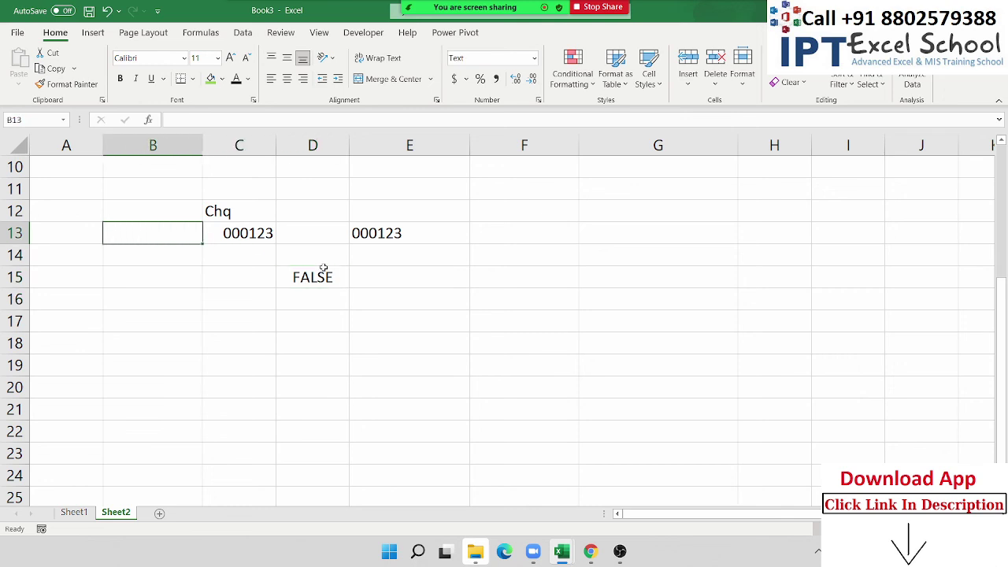
{"action": "key", "text": "Right"}
{"action": "key", "text": "Right"}
{"action": "key", "text": "Right"}
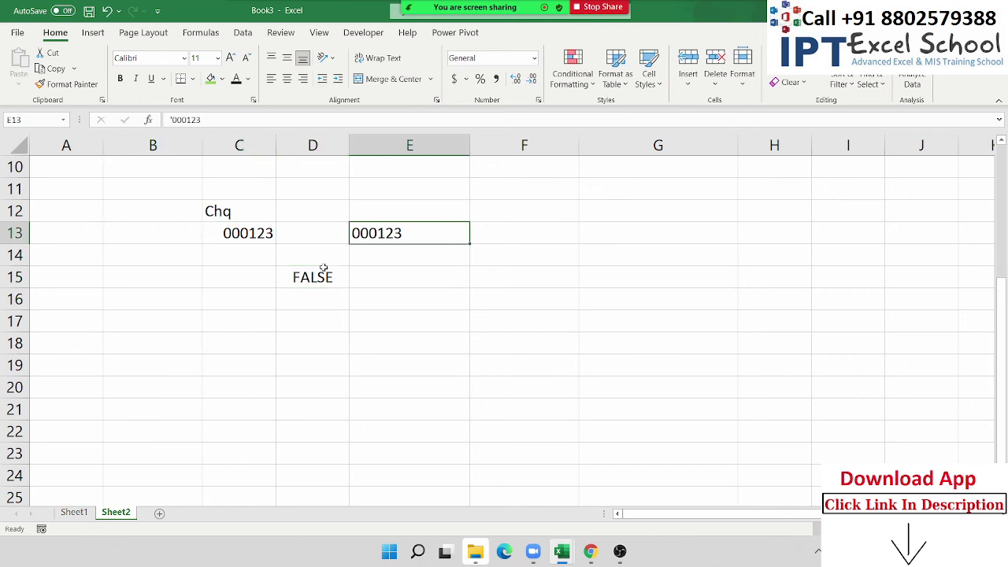
{"action": "key", "text": "Down"}
{"action": "key", "text": "Down"}
{"action": "key", "text": "Left"}
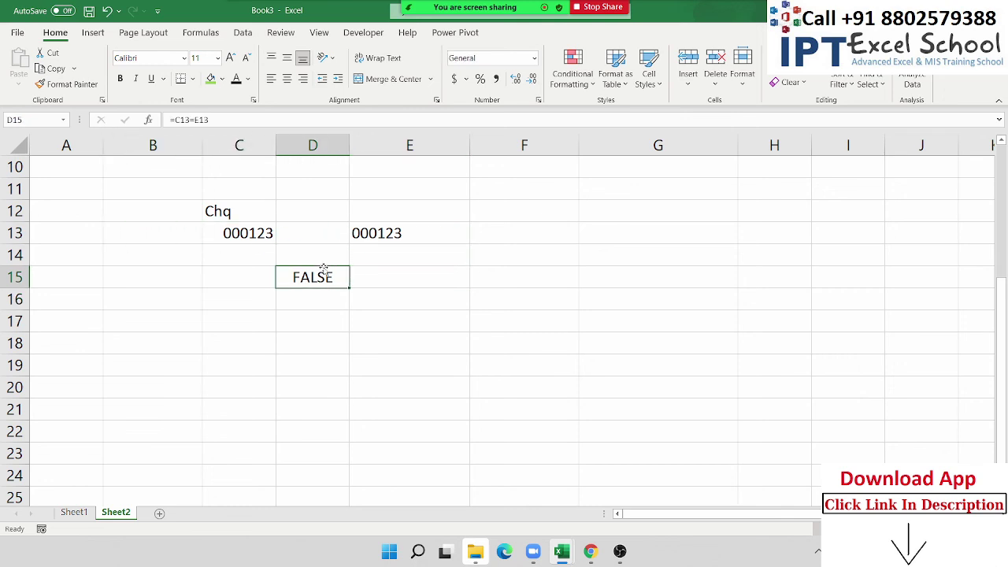
{"action": "key", "text": "Delete"}
{"action": "key", "text": "Right"}
{"action": "key", "text": "Up"}
{"action": "key", "text": "Up"}
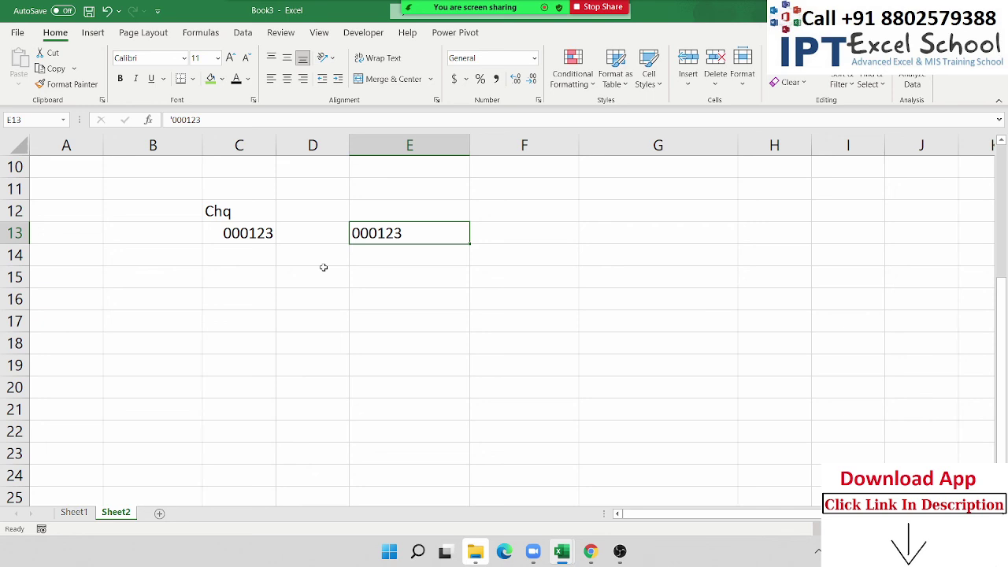
{"action": "key", "text": "Left"}
{"action": "key", "text": "Down"}
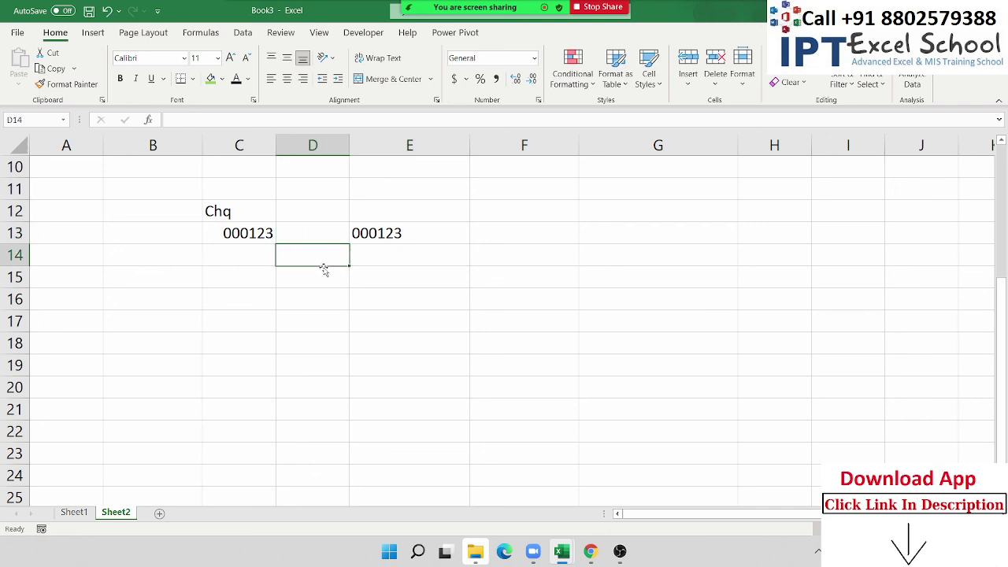
Step: Enter =TEXT(C13,"000000") in D14 so it shows 000123
{"action": "type", "text": "="}
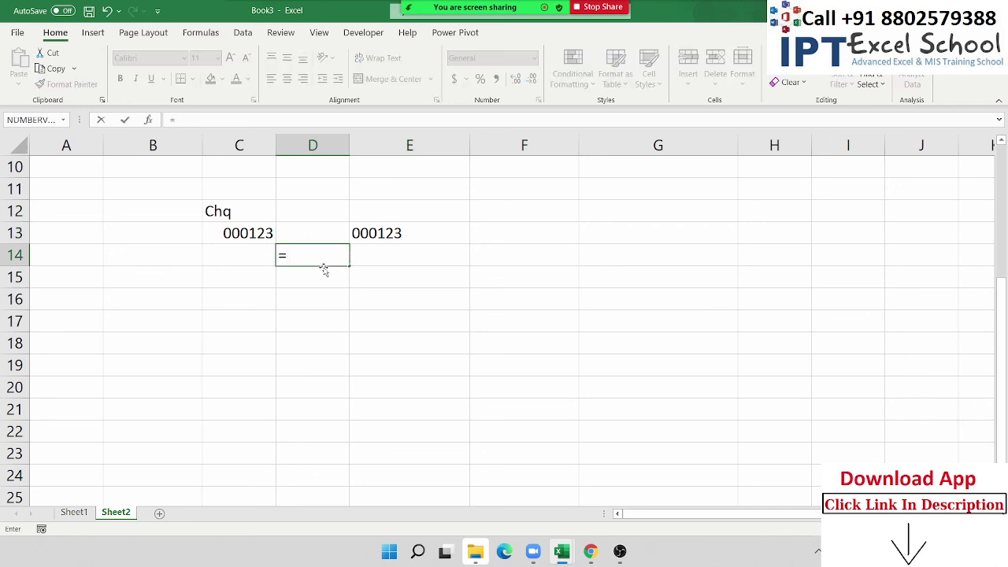
{"action": "type", "text": "te"}
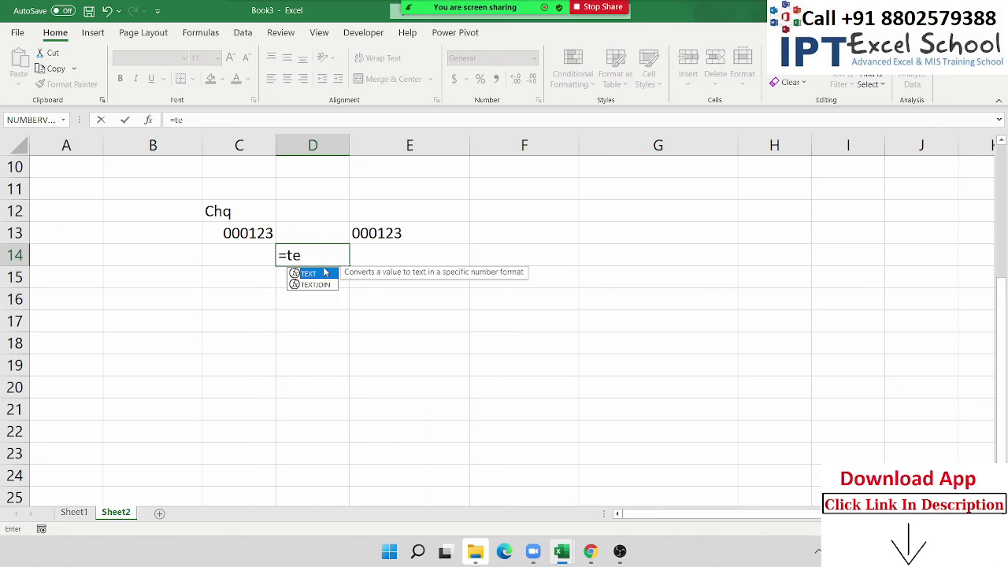
{"action": "key", "text": "Tab"}
{"action": "key", "text": "Left"}
{"action": "key", "text": "Up"}
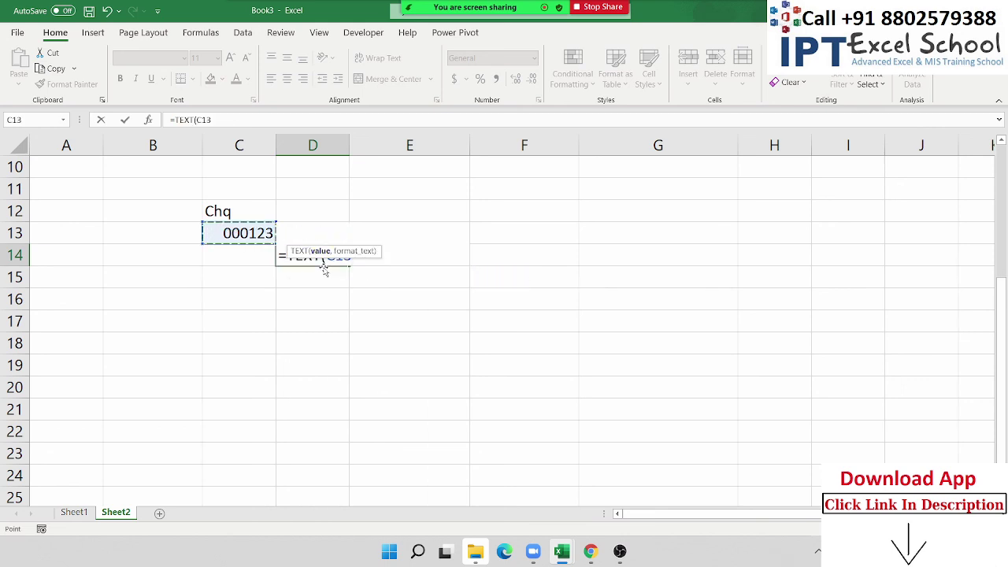
{"action": "type", "text": ",\""}
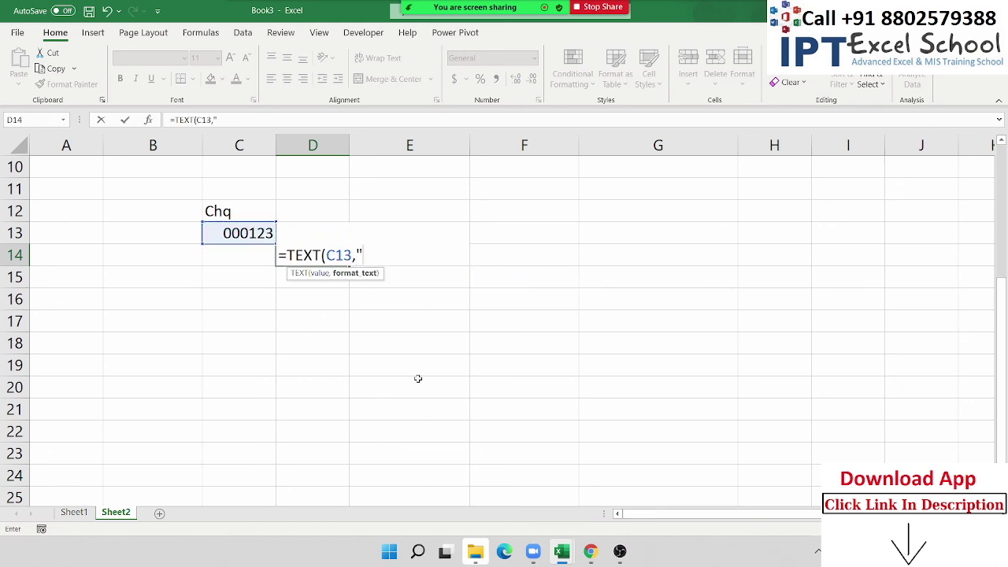
{"action": "type", "text": "00"}
{"action": "type", "text": "0"}
{"action": "type", "text": "00"}
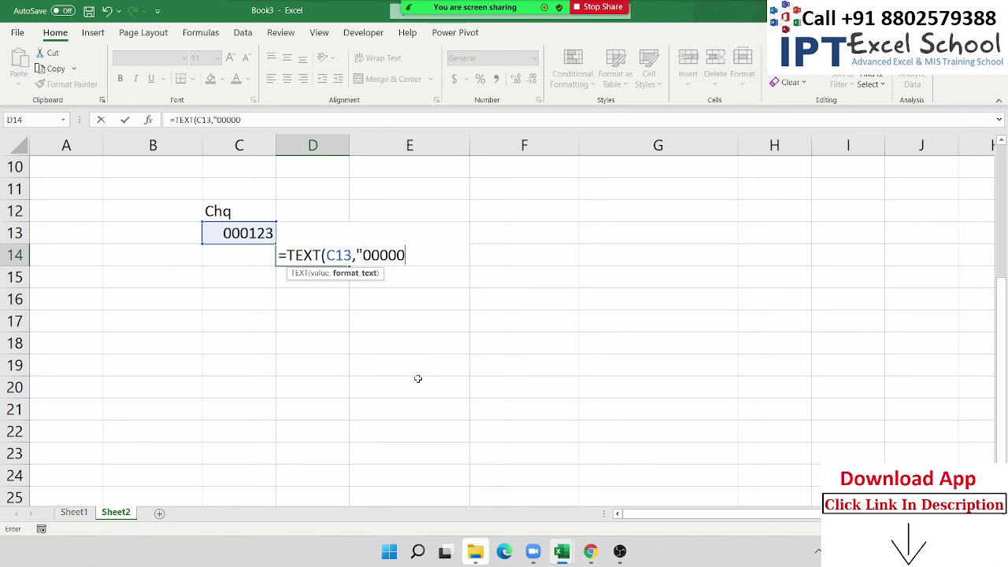
{"action": "type", "text": "0"}
{"action": "key", "text": "Return"}
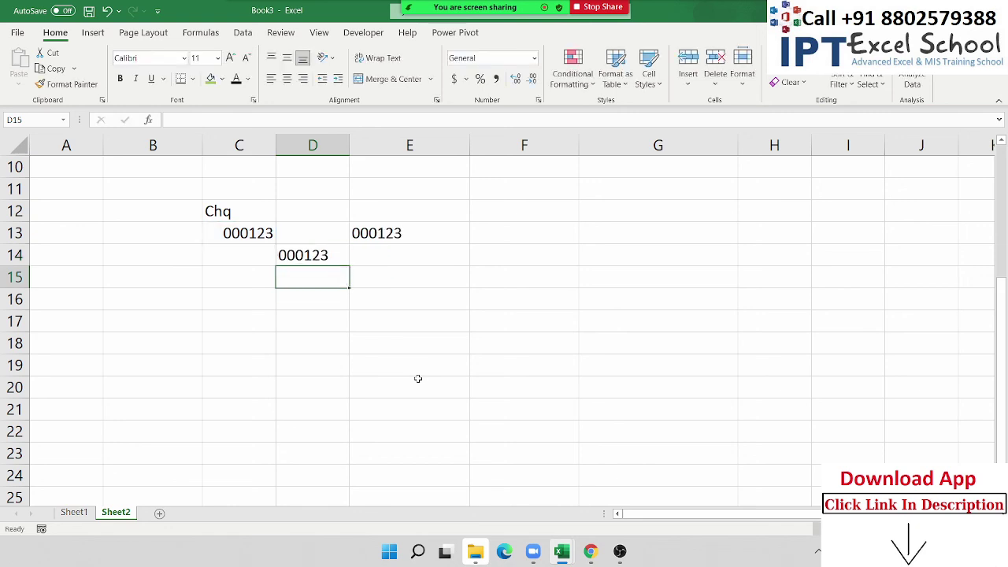
Step: Enter =D14=E13 in D15 to compare the values, returning TRUE
{"action": "type", "text": "="}
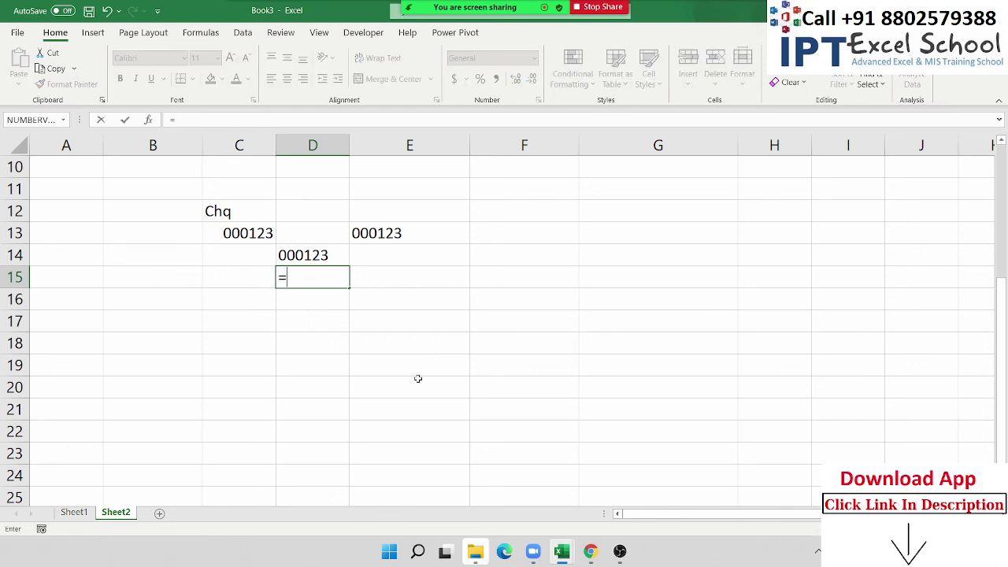
{"action": "key", "text": "Up"}
{"action": "type", "text": "="}
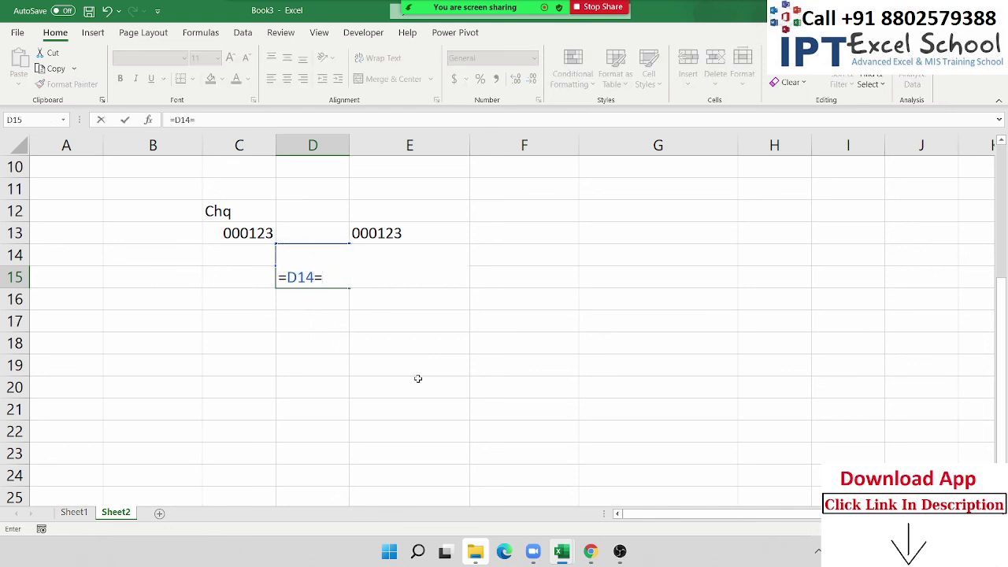
{"action": "key", "text": "Up"}
{"action": "key", "text": "Up"}
{"action": "key", "text": "Right"}
{"action": "key", "text": "Return"}
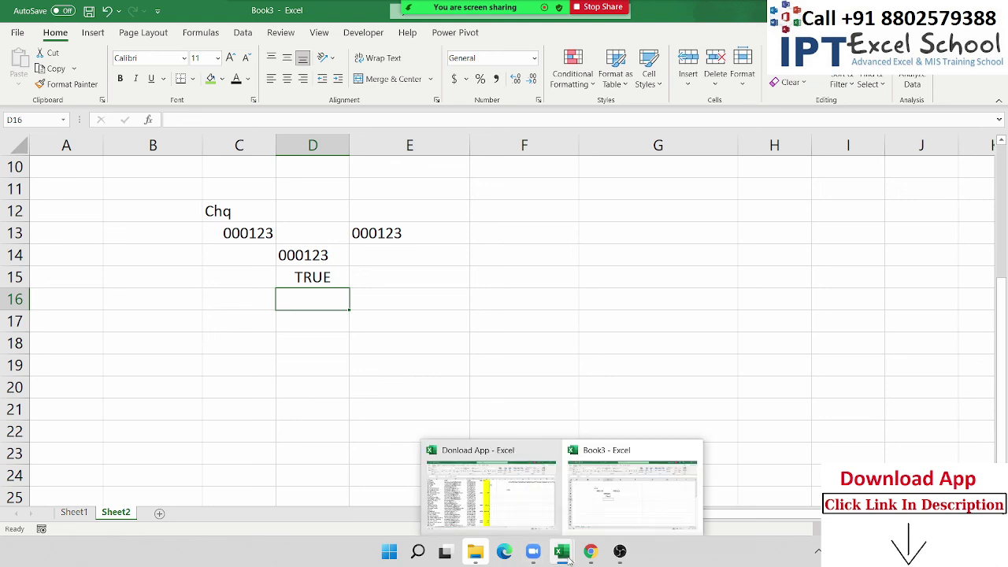
{"action": "mouse_move", "coordinate": [597, 562]}
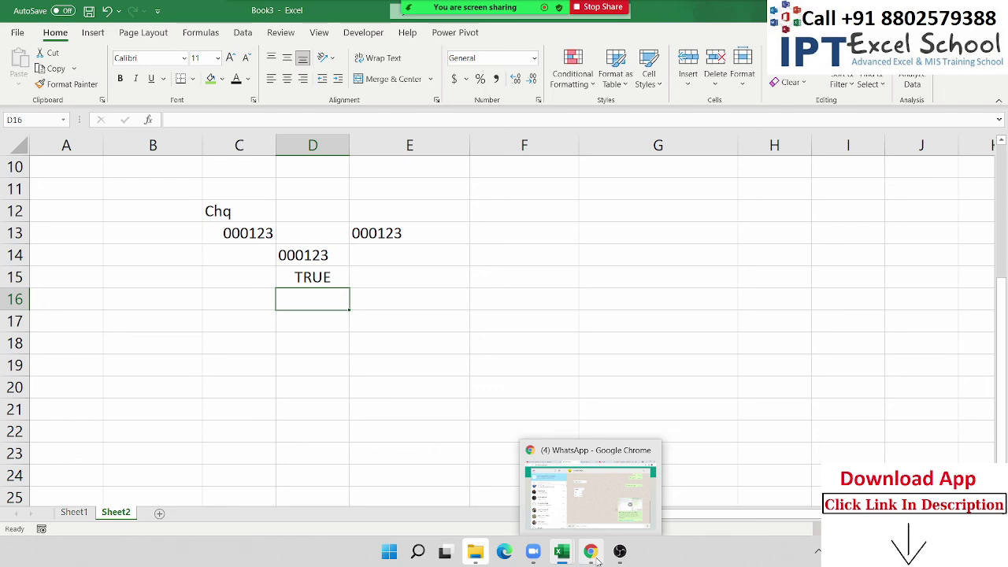
Step: Bring WhatsApp Web to the front and search the chat list for 'custom format'
{"action": "left_click", "coordinate": [597, 561]}
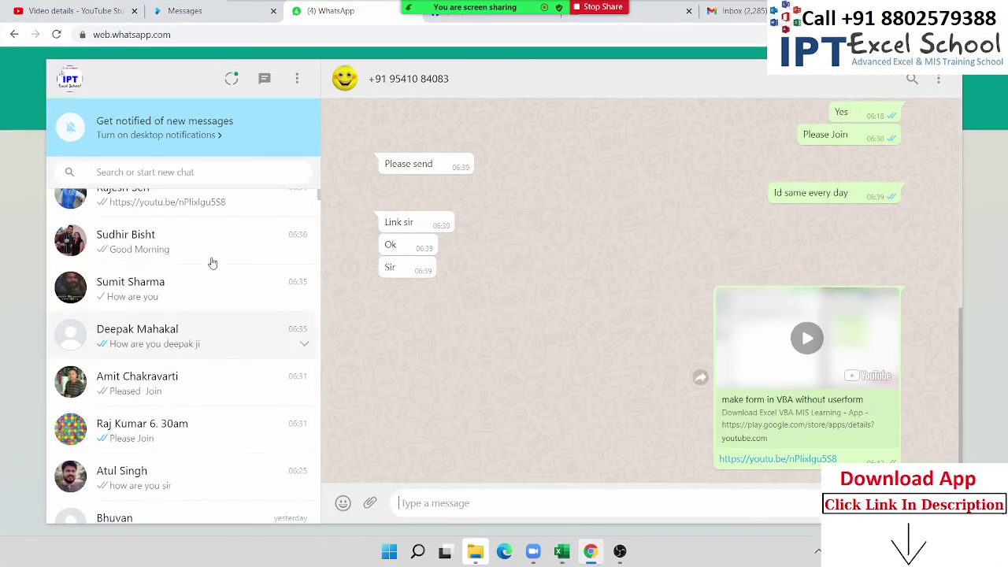
{"action": "scroll", "coordinate": [173, 271], "scroll_direction": "up", "scroll_amount": 2}
{"action": "left_click", "coordinate": [197, 173]}
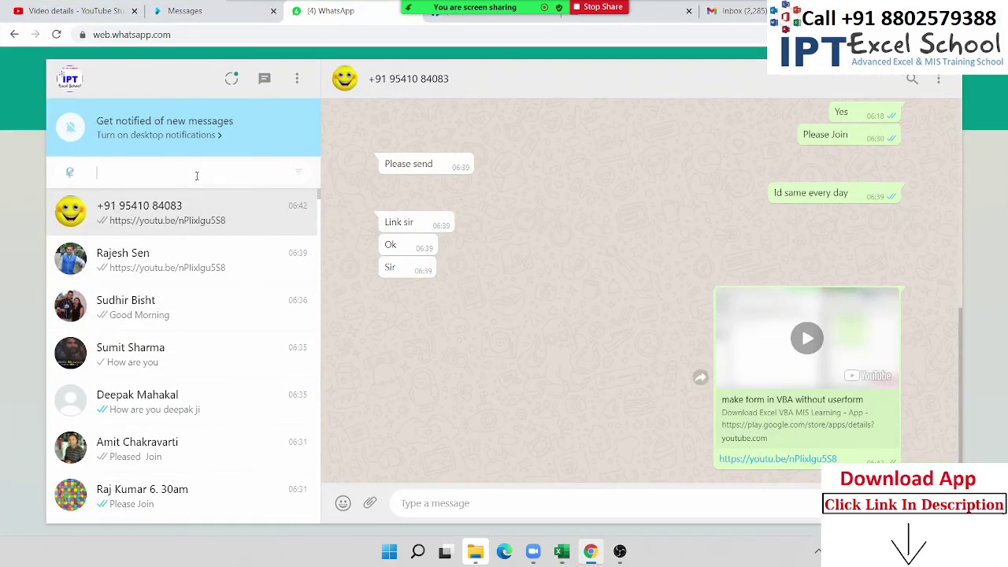
{"action": "type", "text": "cust"}
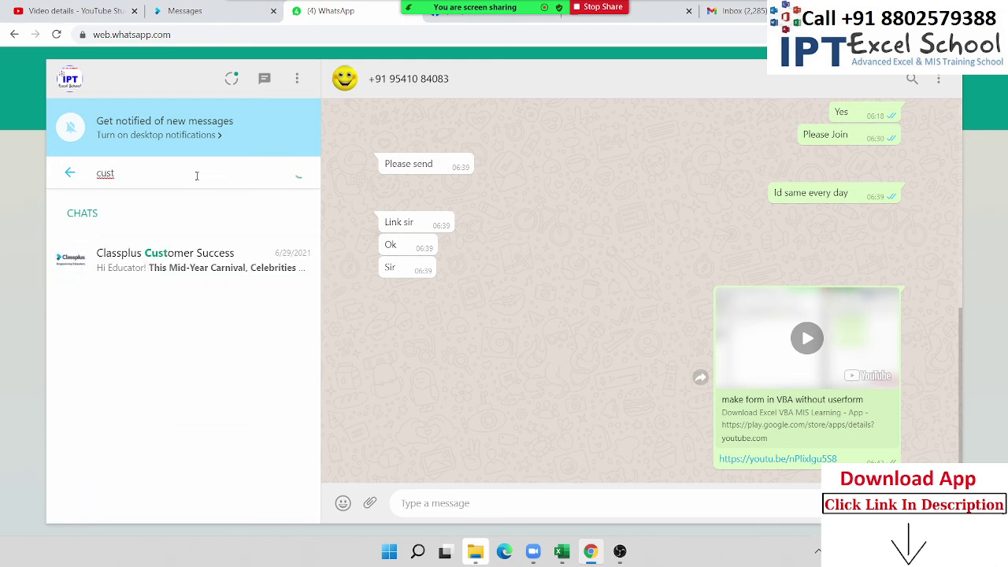
{"action": "type", "text": "om"}
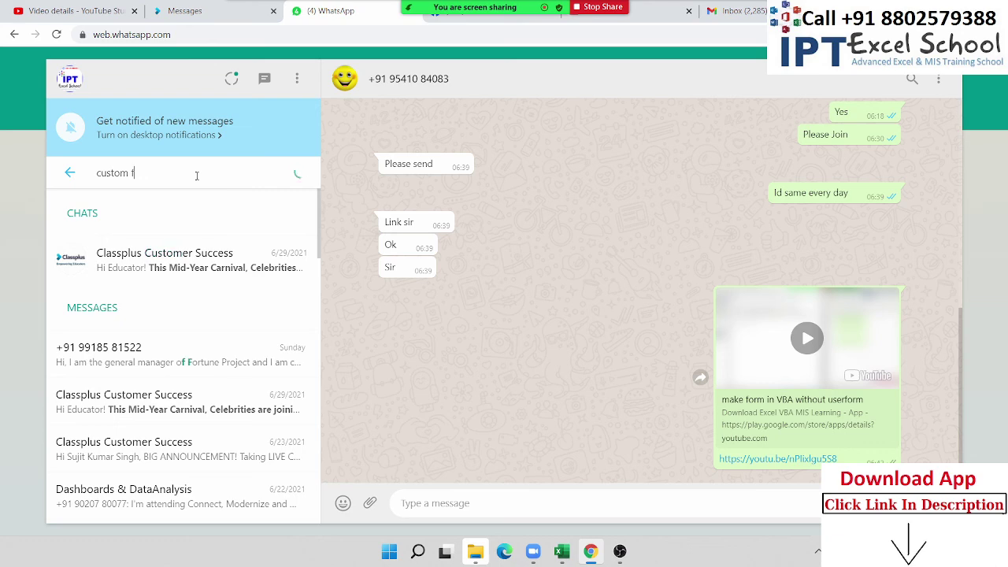
{"action": "type", "text": "form"}
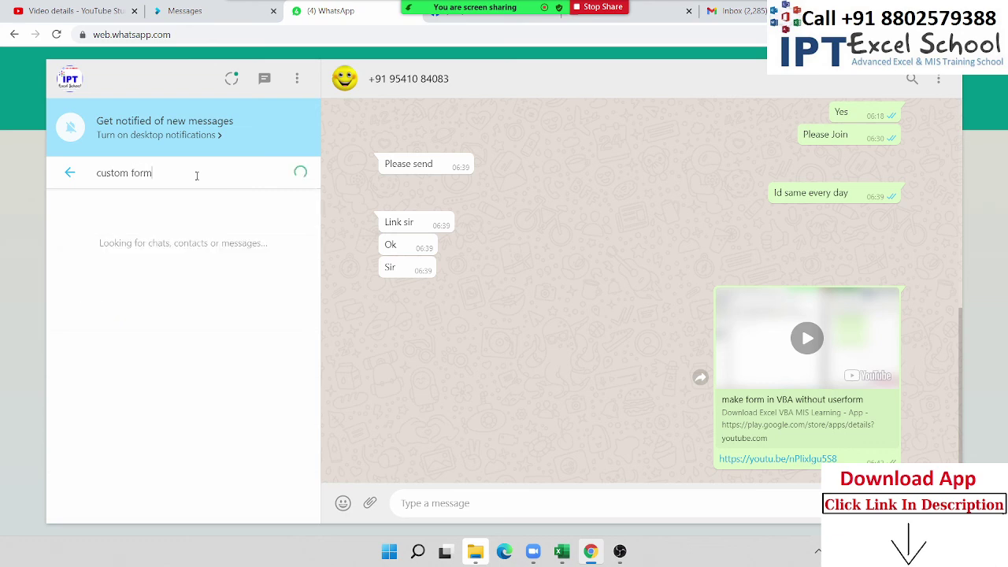
{"action": "type", "text": "at"}
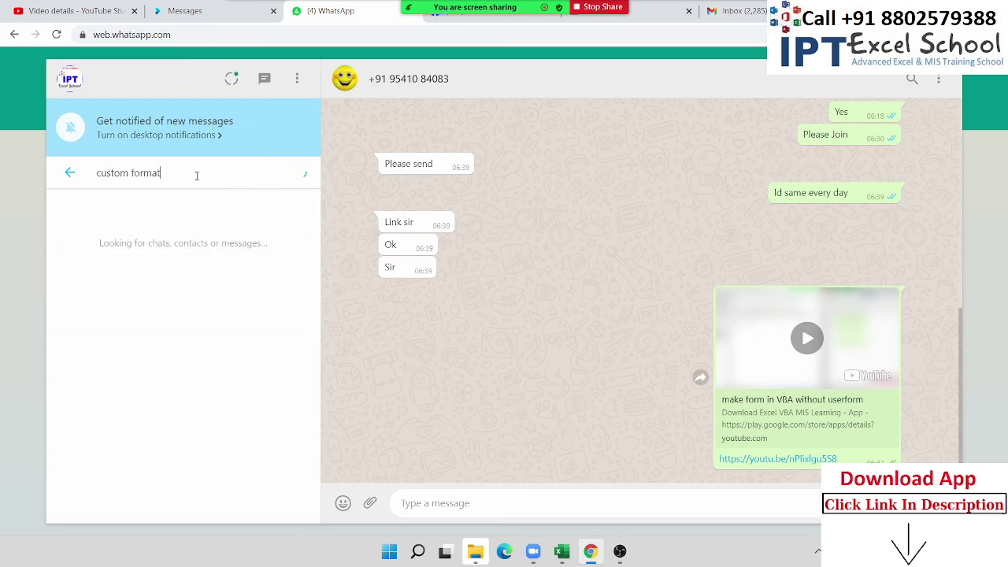